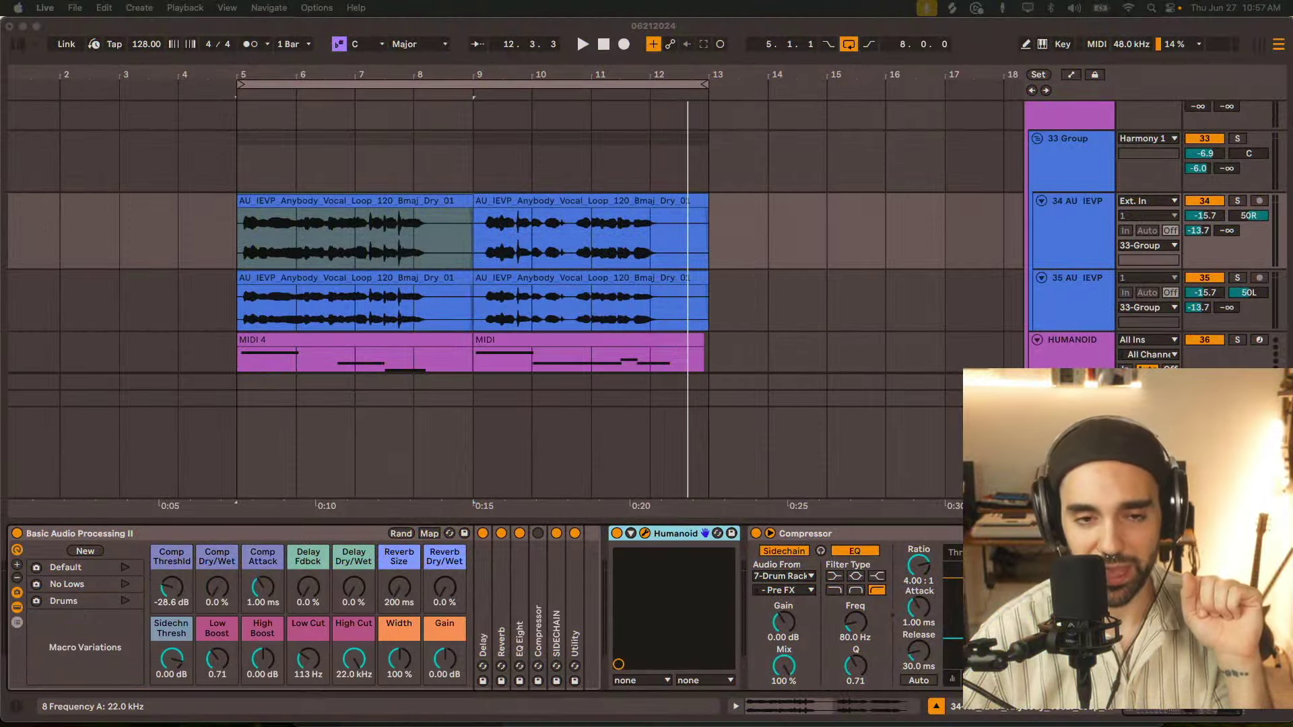
Expand and select MAIN VOCAL to show its Anybody vocal clips, then play and stop the arrangement
key(super+alt+p)
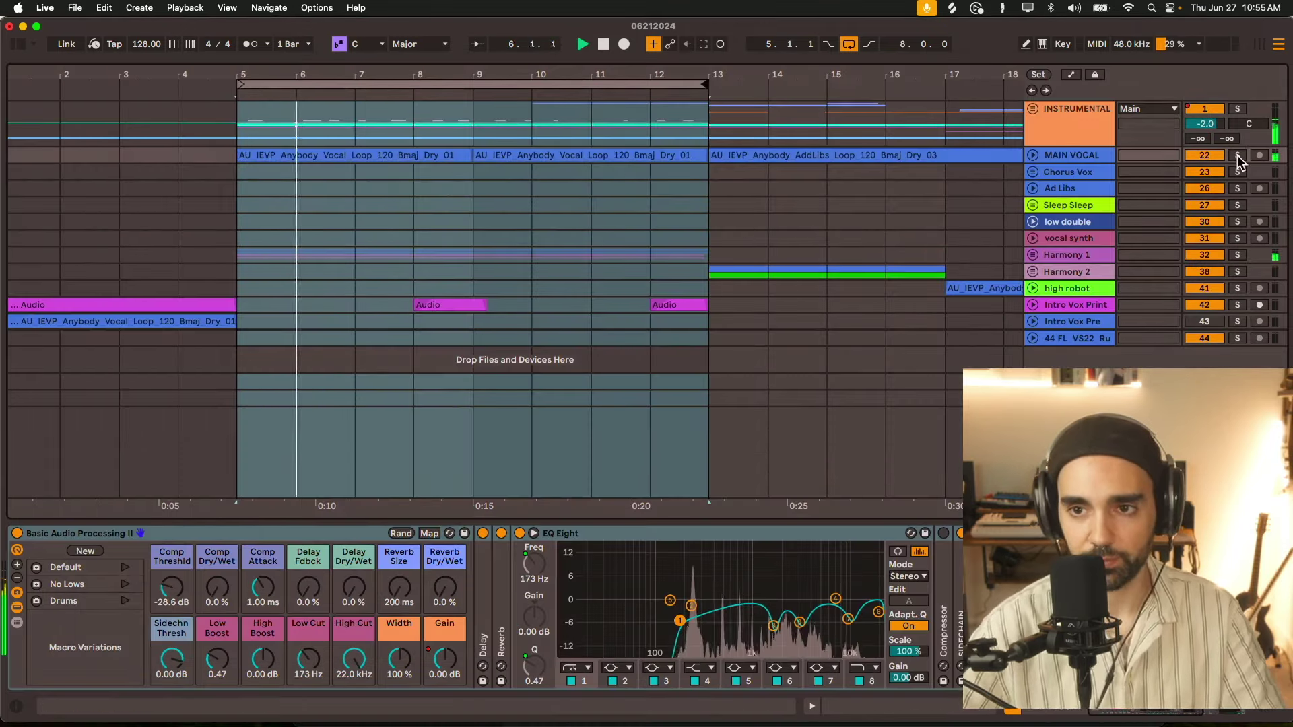
click(1031, 156)
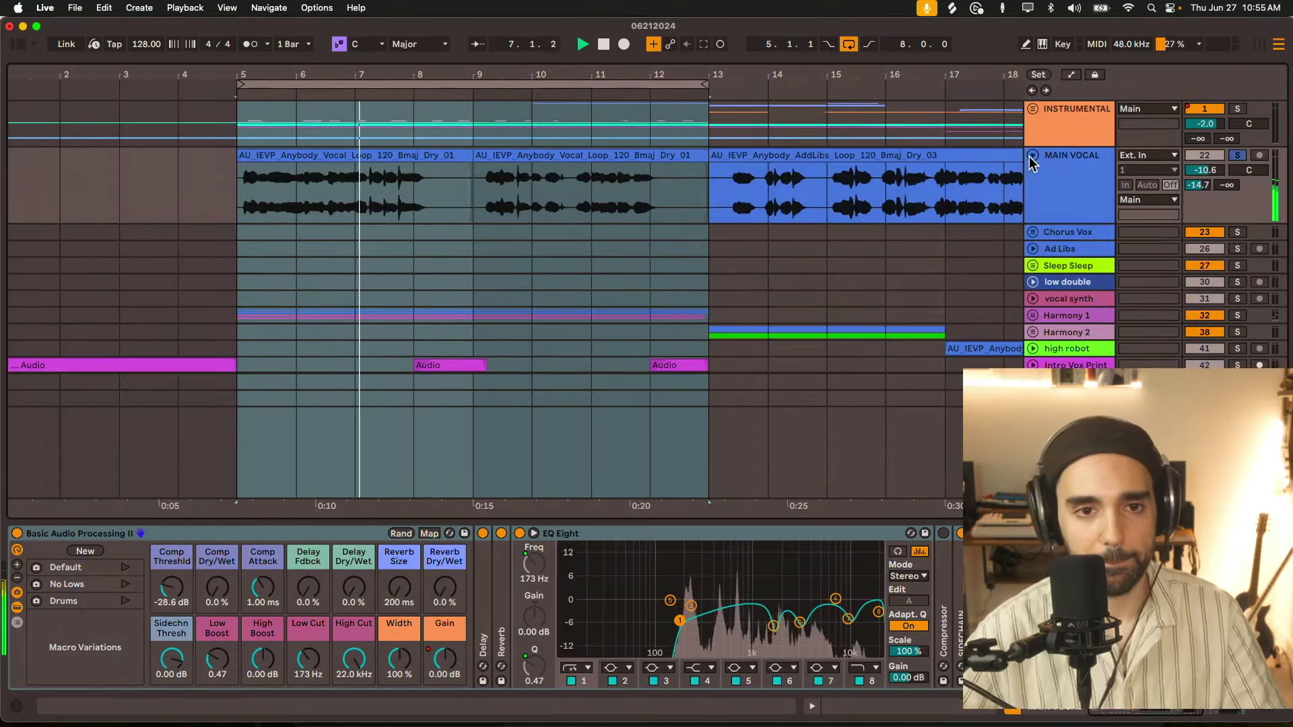
click(1081, 182)
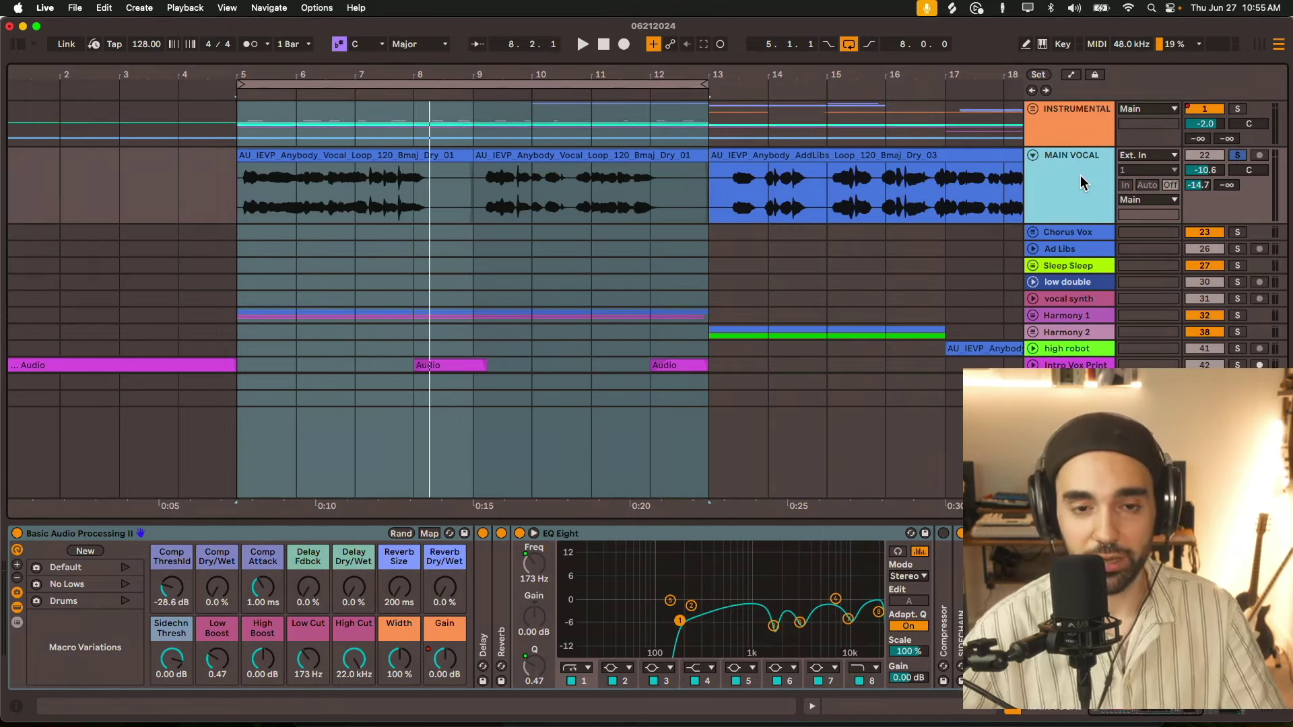
key(space)
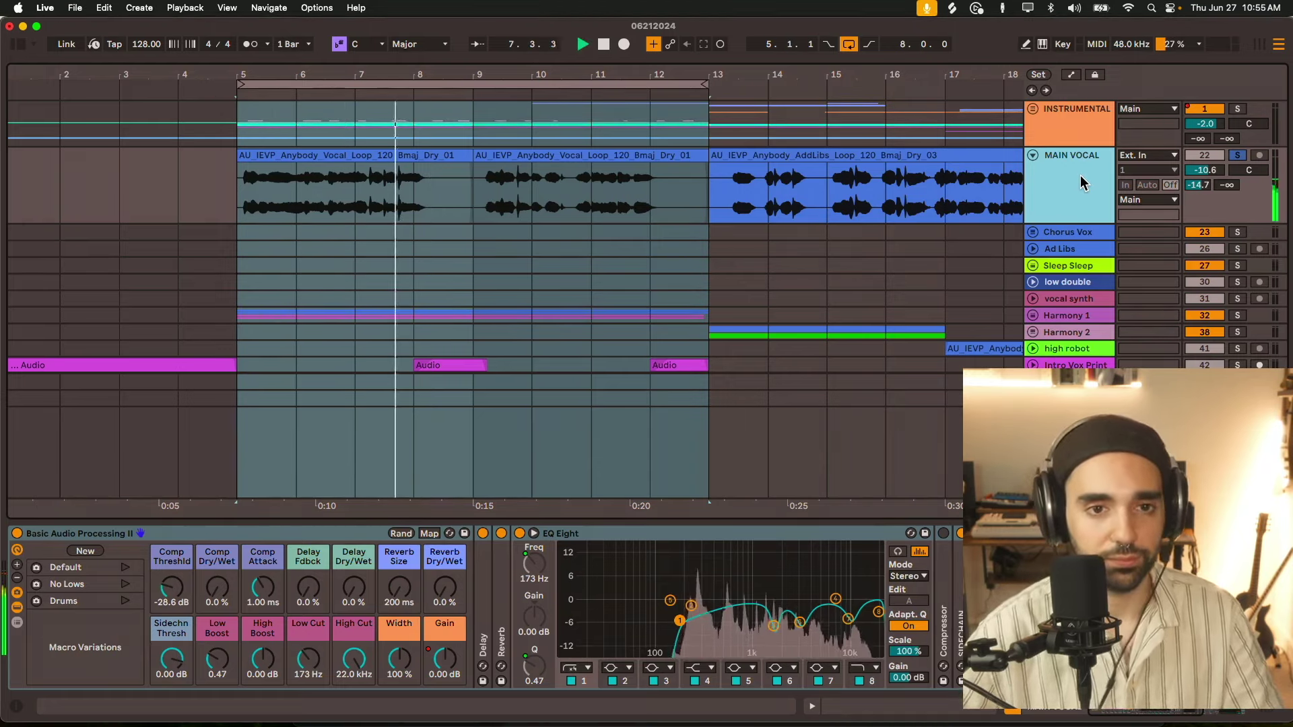
key(space)
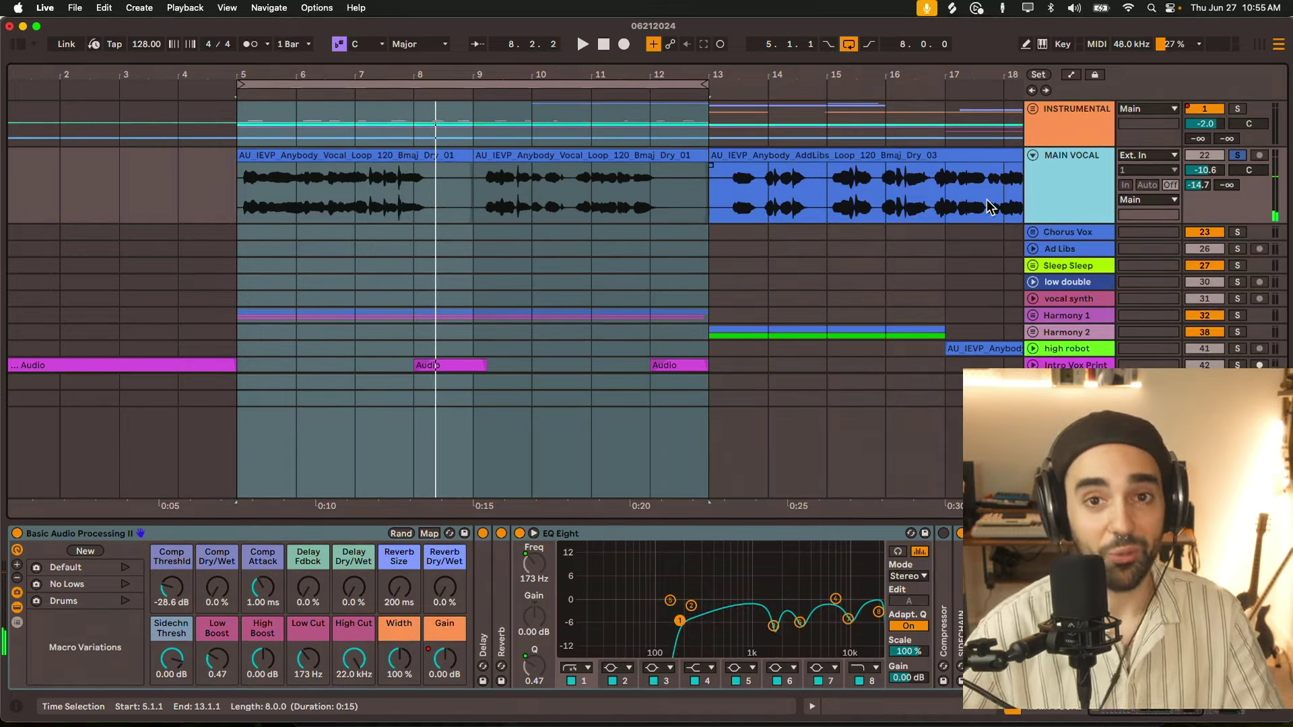
Peek inside the Harmony 1 group, then fold it closed again
scroll(988, 206, down, 2)
scroll(987, 207, down, 1)
click(1034, 273)
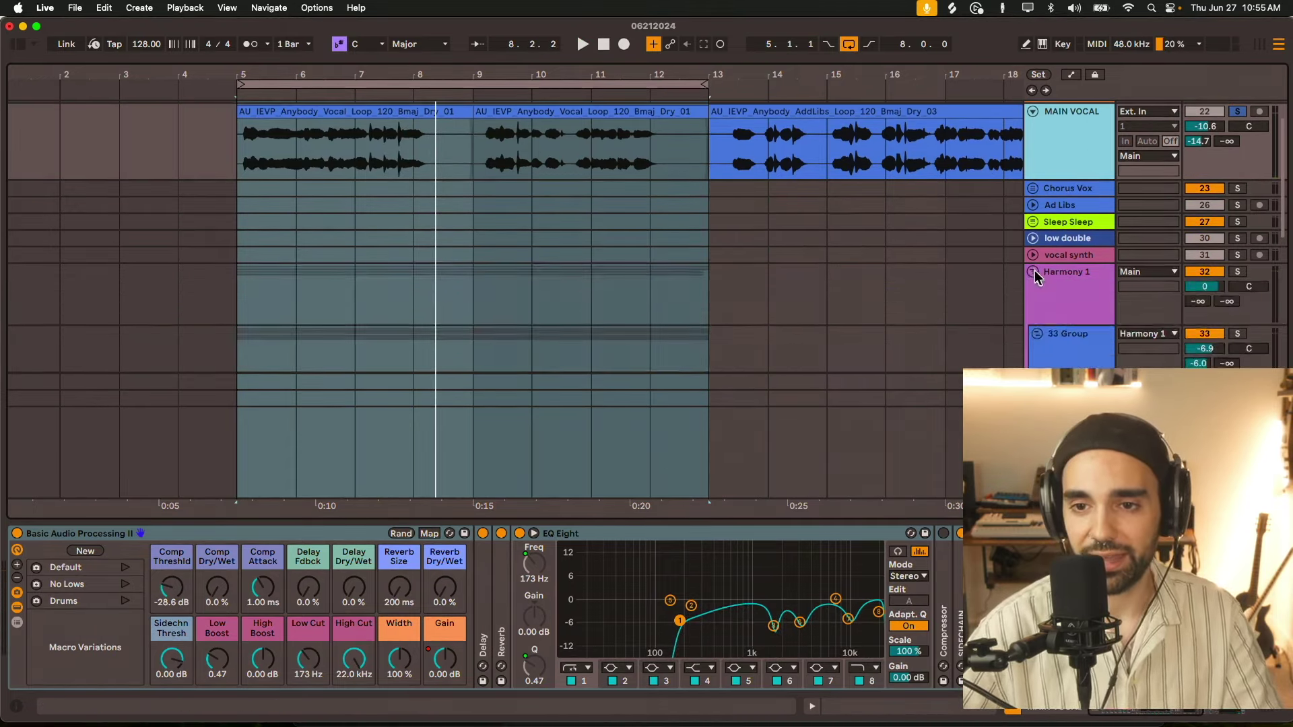
scroll(1038, 277, down, 5)
click(1033, 153)
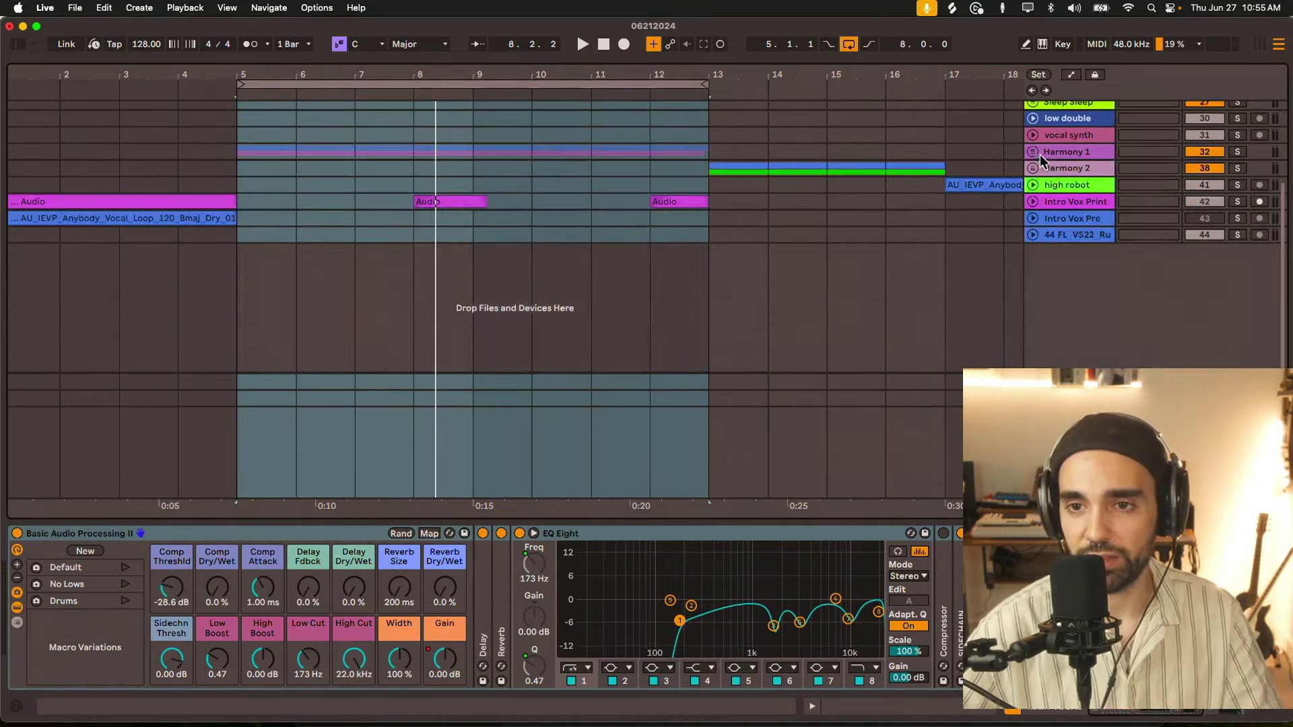
scroll(1215, 265, up, 4)
Solo the Harmony 1 and Harmony 2 groups and play back the harmonies
click(1237, 247)
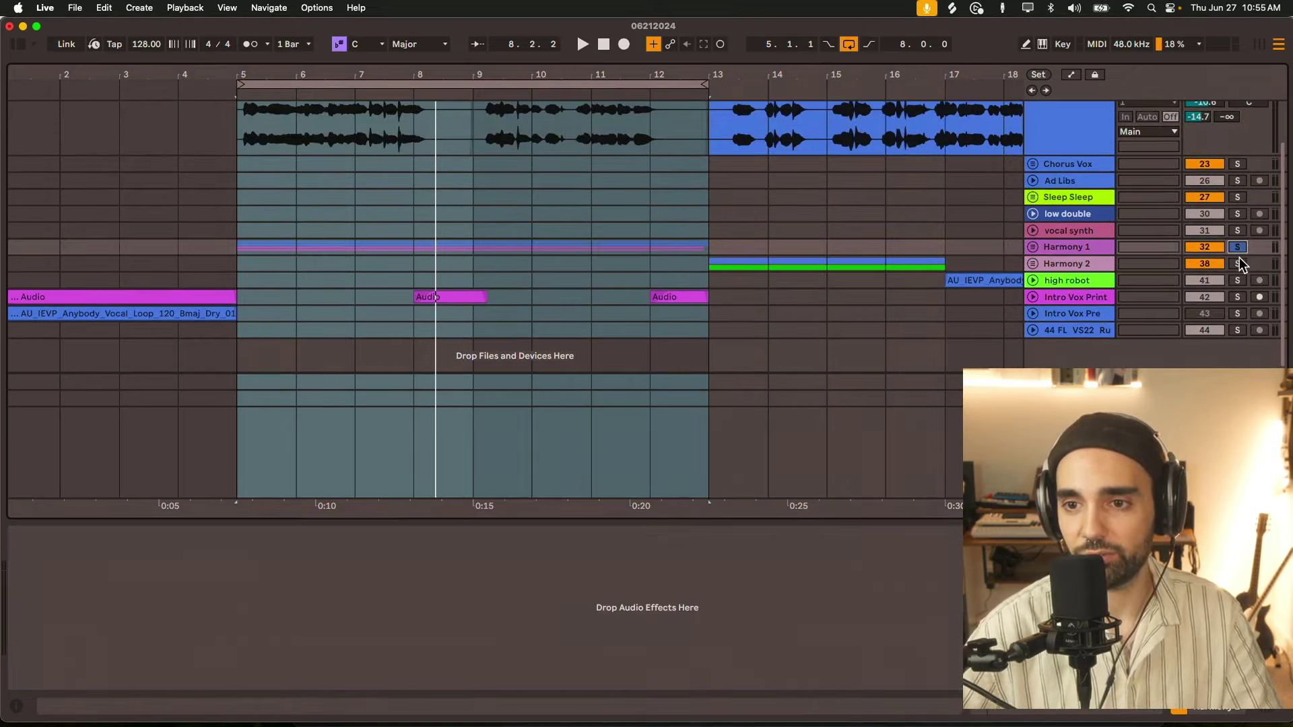
super+click(1236, 263)
scroll(1036, 264, up, 4)
scroll(1037, 264, down, 3)
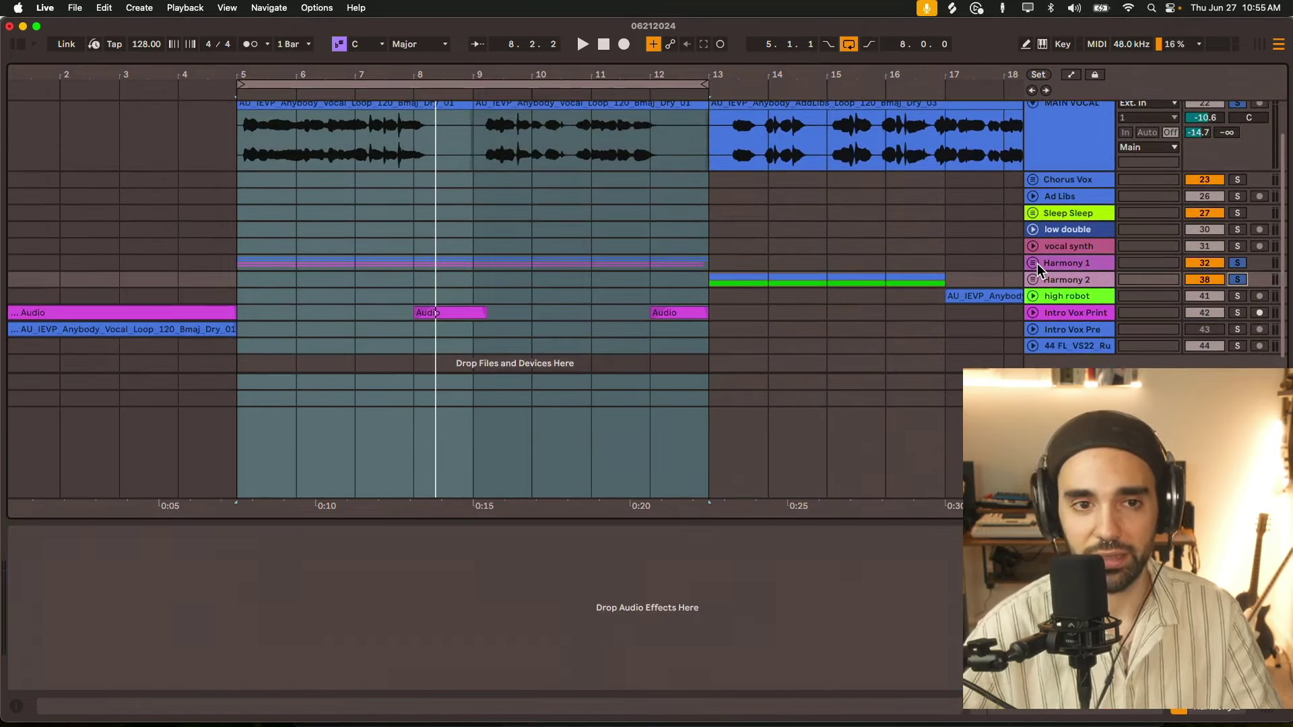
key(space)
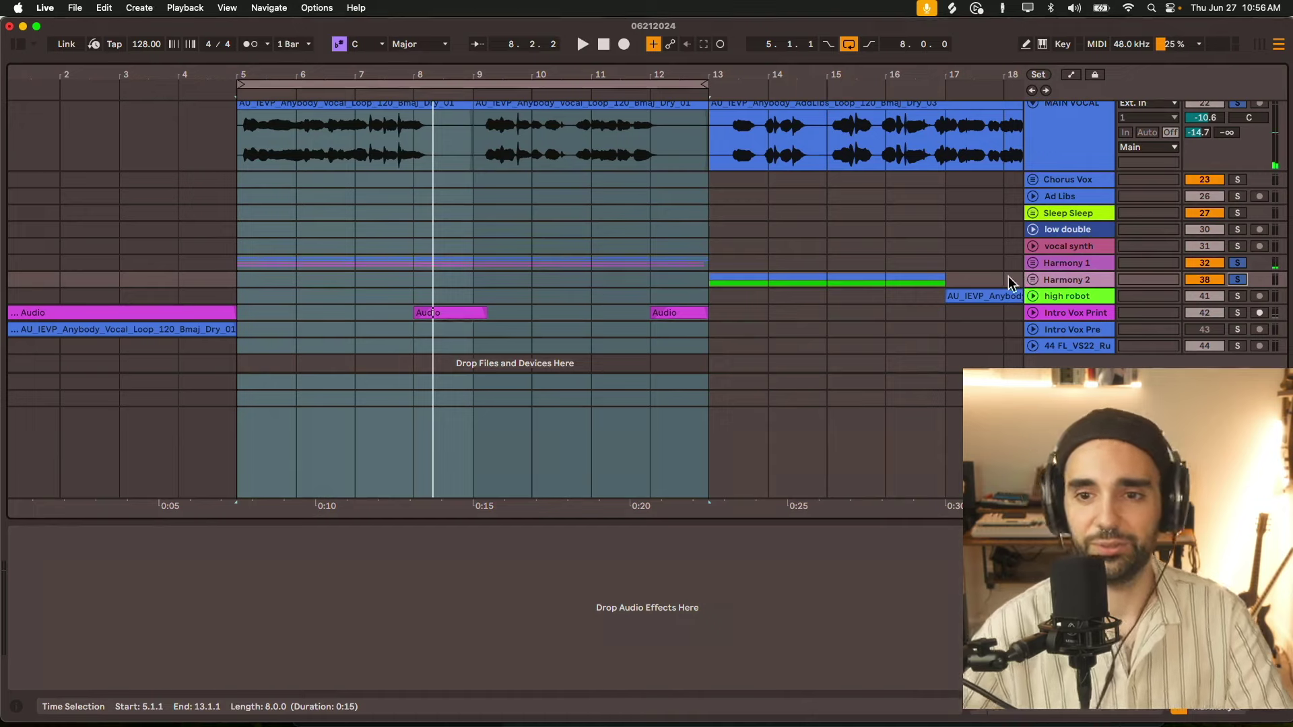
Expand and select Harmony 1 to reveal tracks 34 and 35 AU IEVP plus HUMANOID
click(1033, 268)
click(1072, 265)
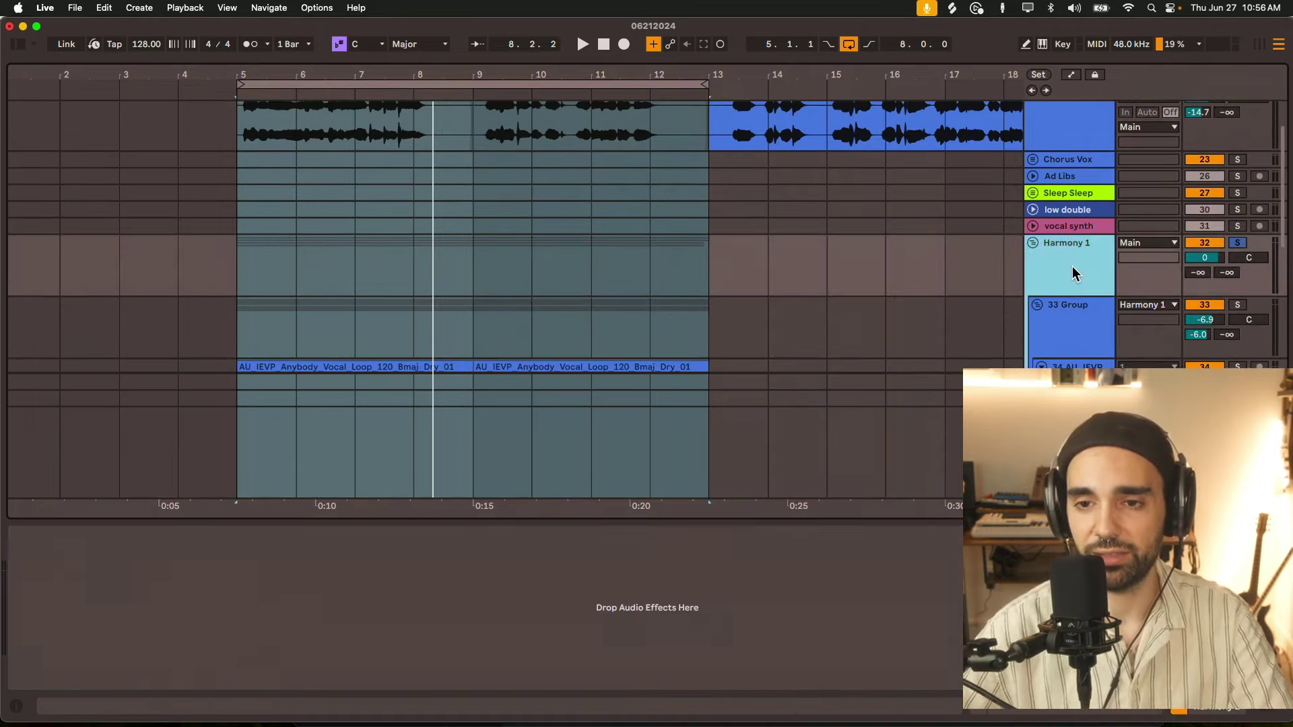
scroll(1066, 269, down, 5)
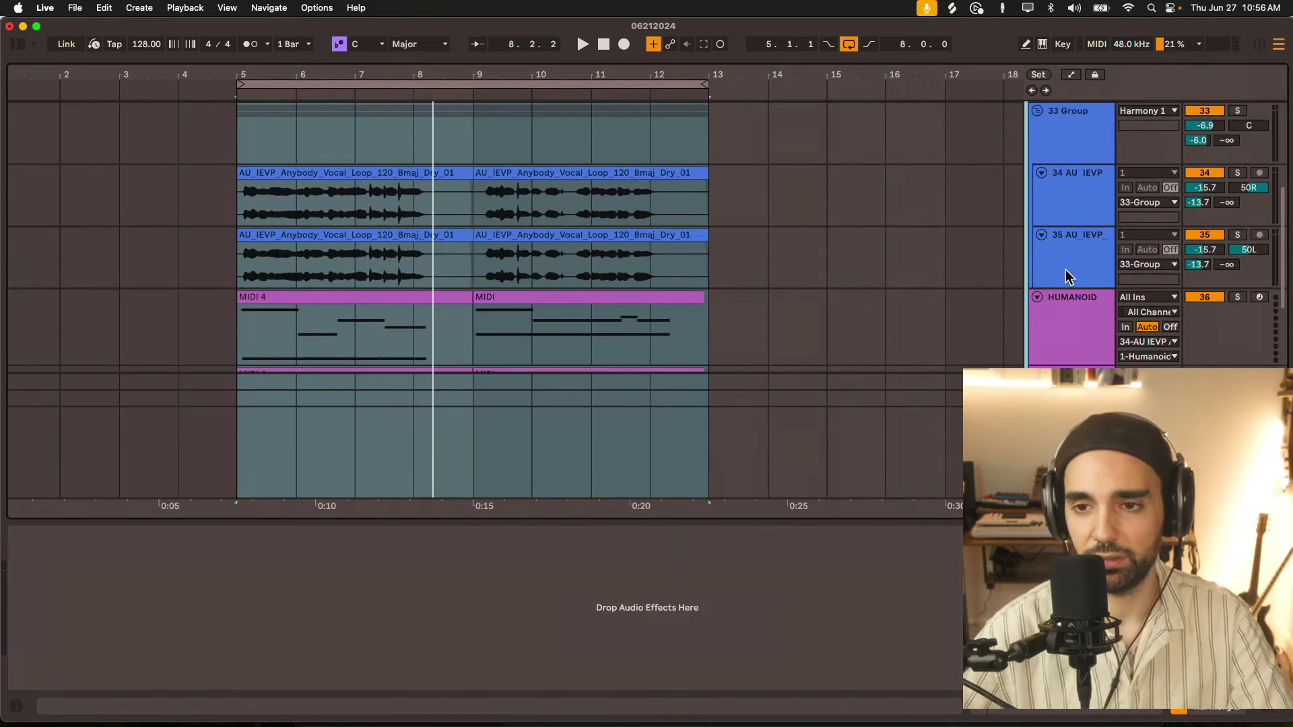
scroll(1065, 269, down, 5)
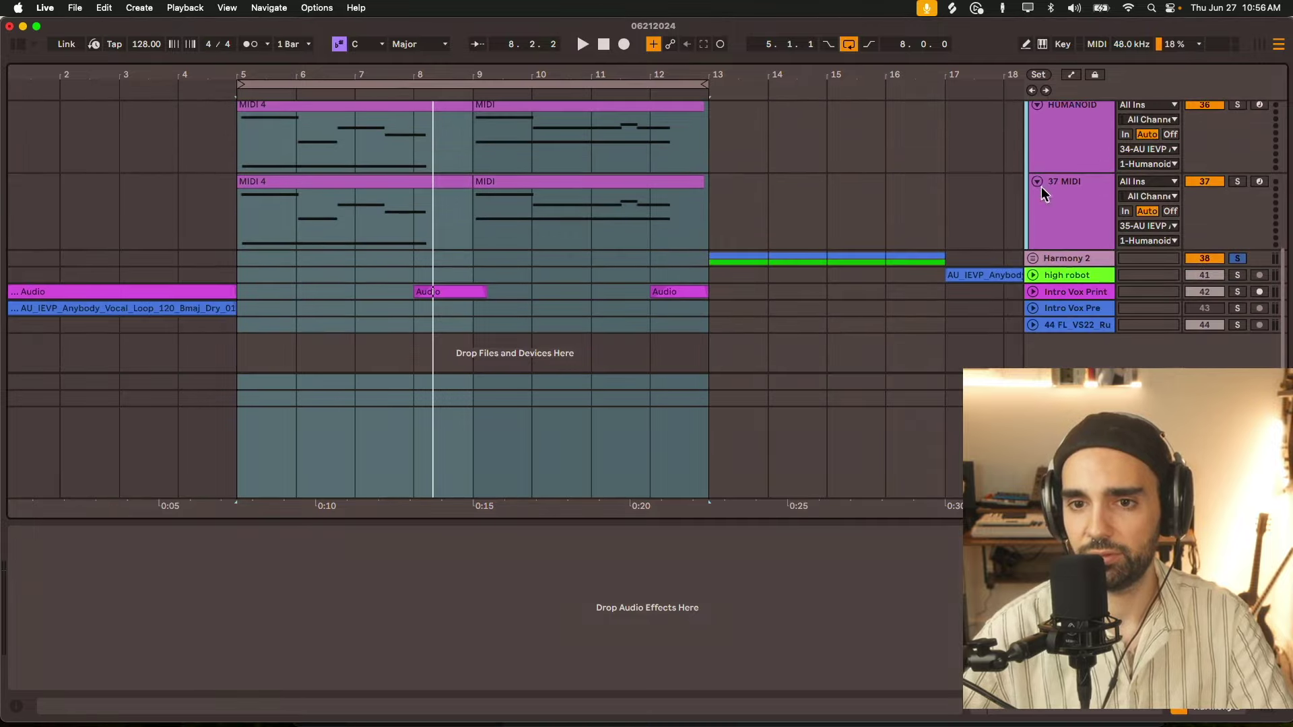
click(1034, 258)
click(1035, 257)
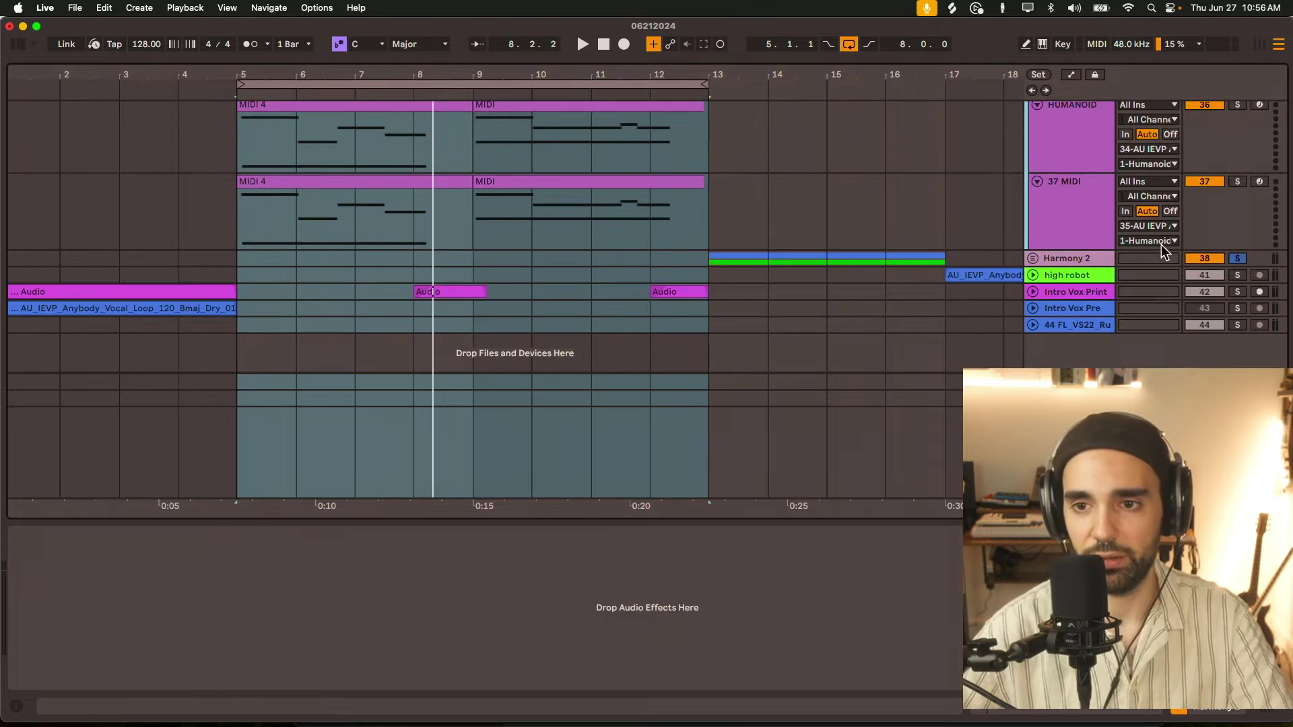
scroll(1047, 202, up, 5)
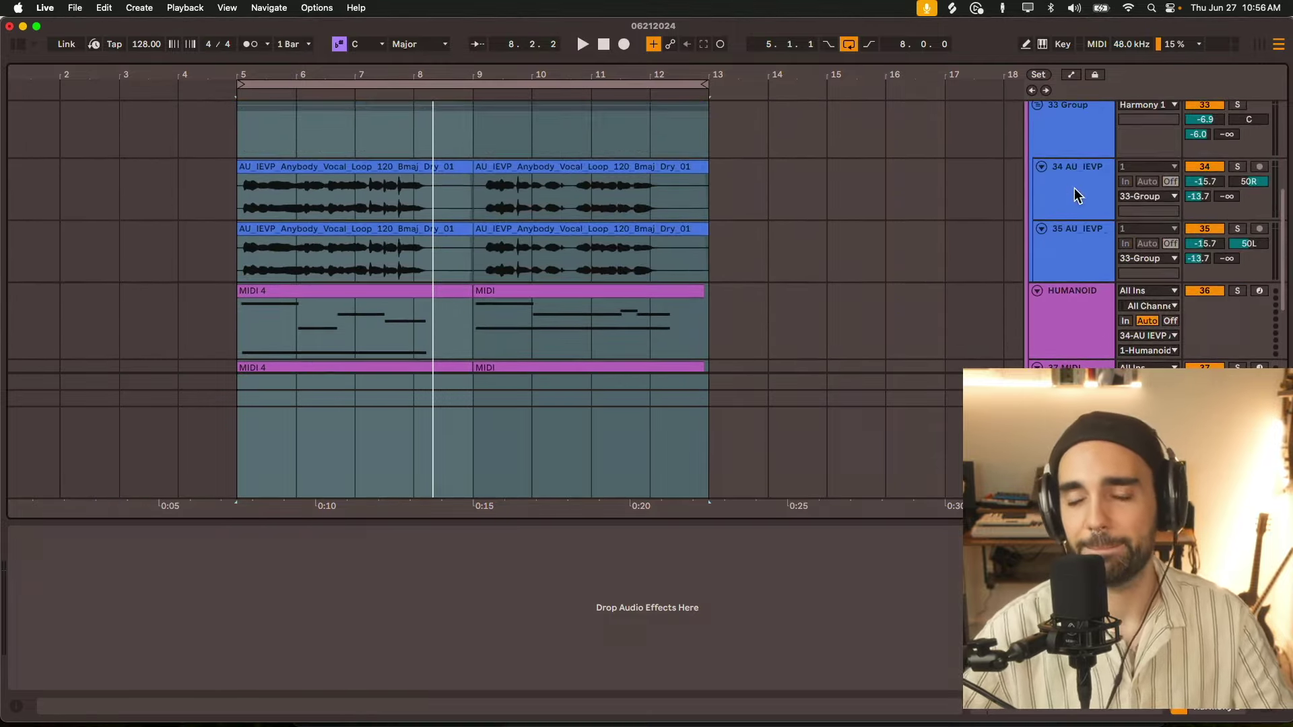
Select track 34 AU IEVP and its first vocal clip, and make the track taller
click(1073, 189)
scroll(1075, 194, up, 2)
scroll(1073, 194, down, 1)
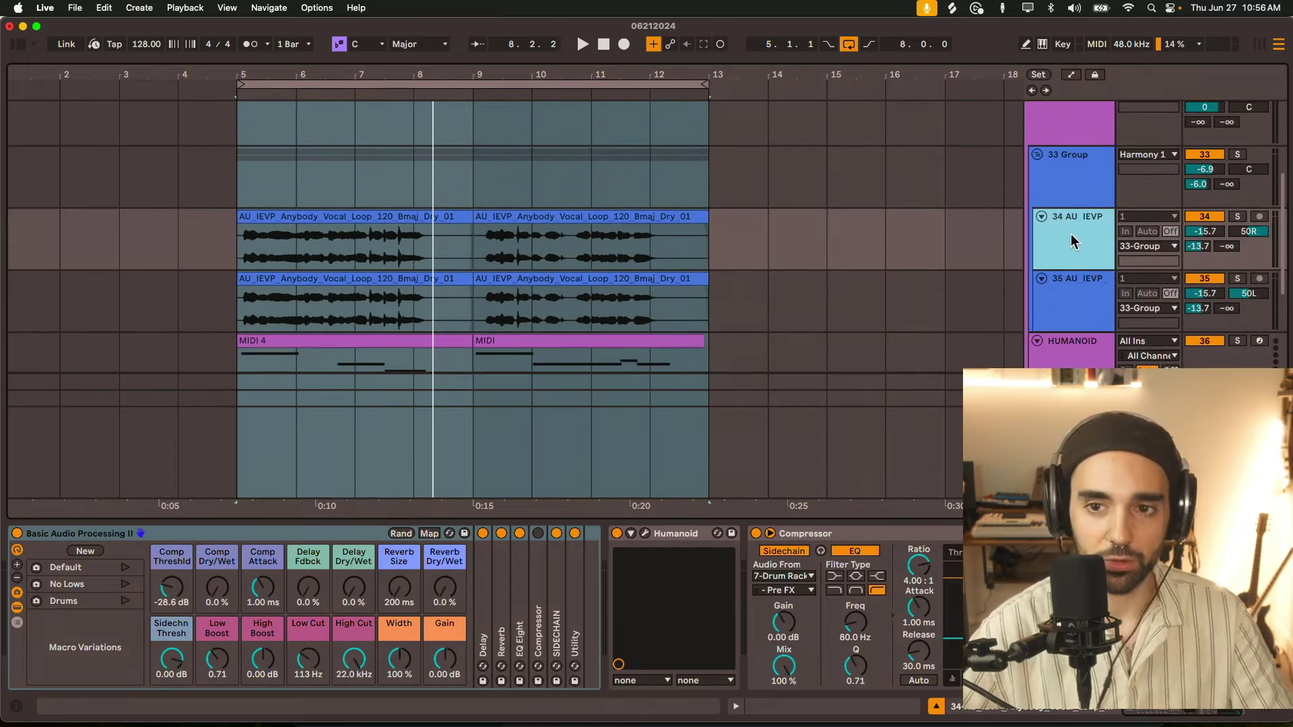
click(268, 216)
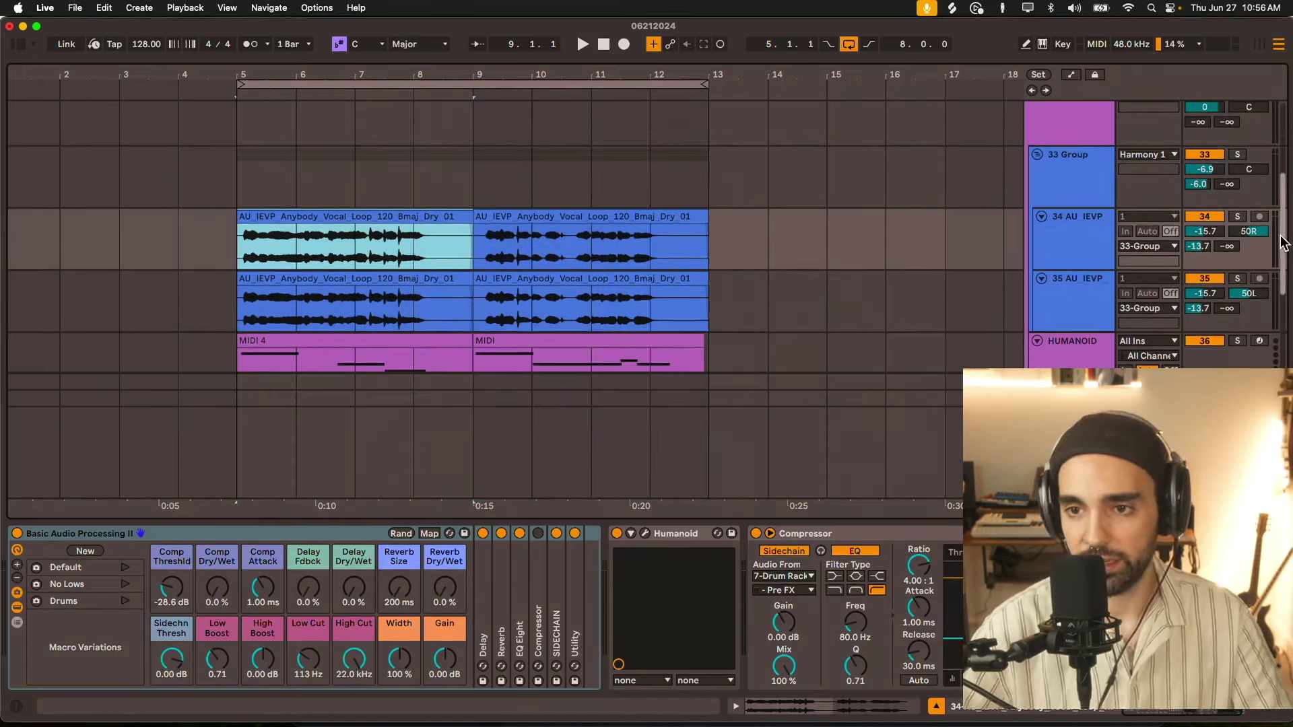
key(alt+plus)
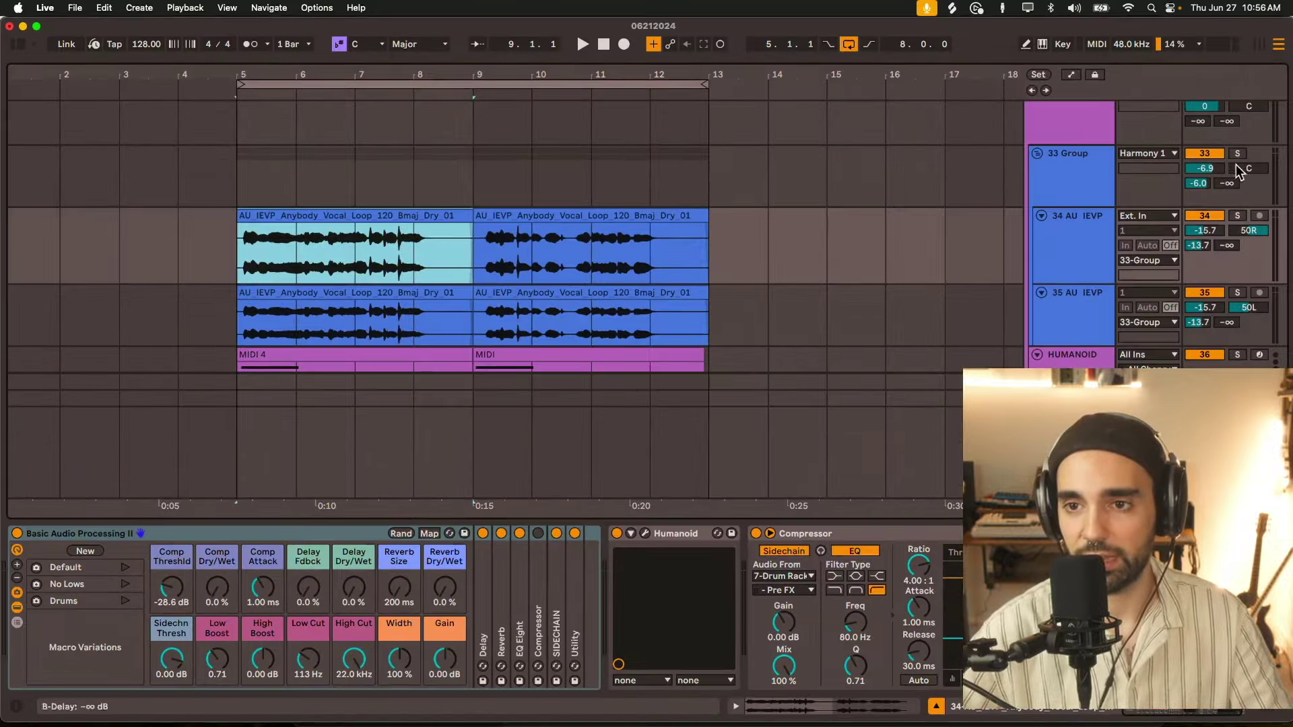
key(alt+plus)
Solo Harmony 1, audition the clips on tracks 34 and 35, then select track 34's Humanoid device
click(1238, 135)
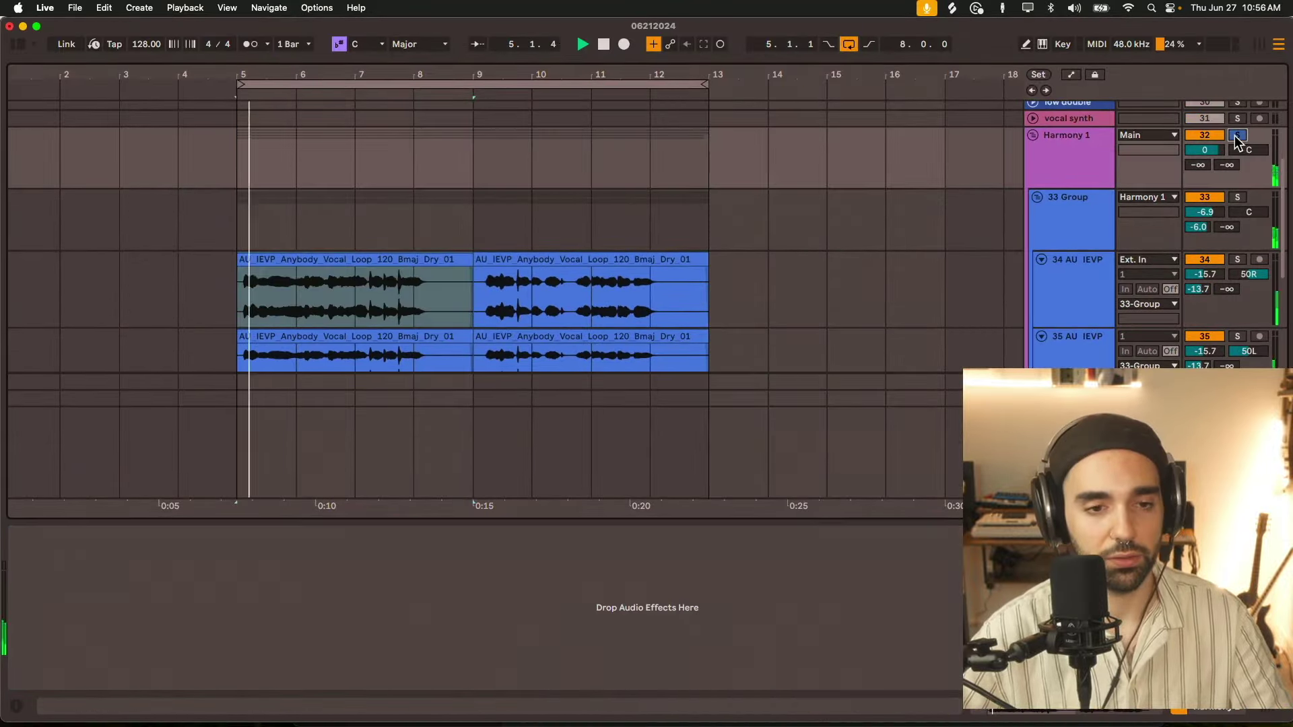
click(542, 286)
scroll(543, 286, down, 2)
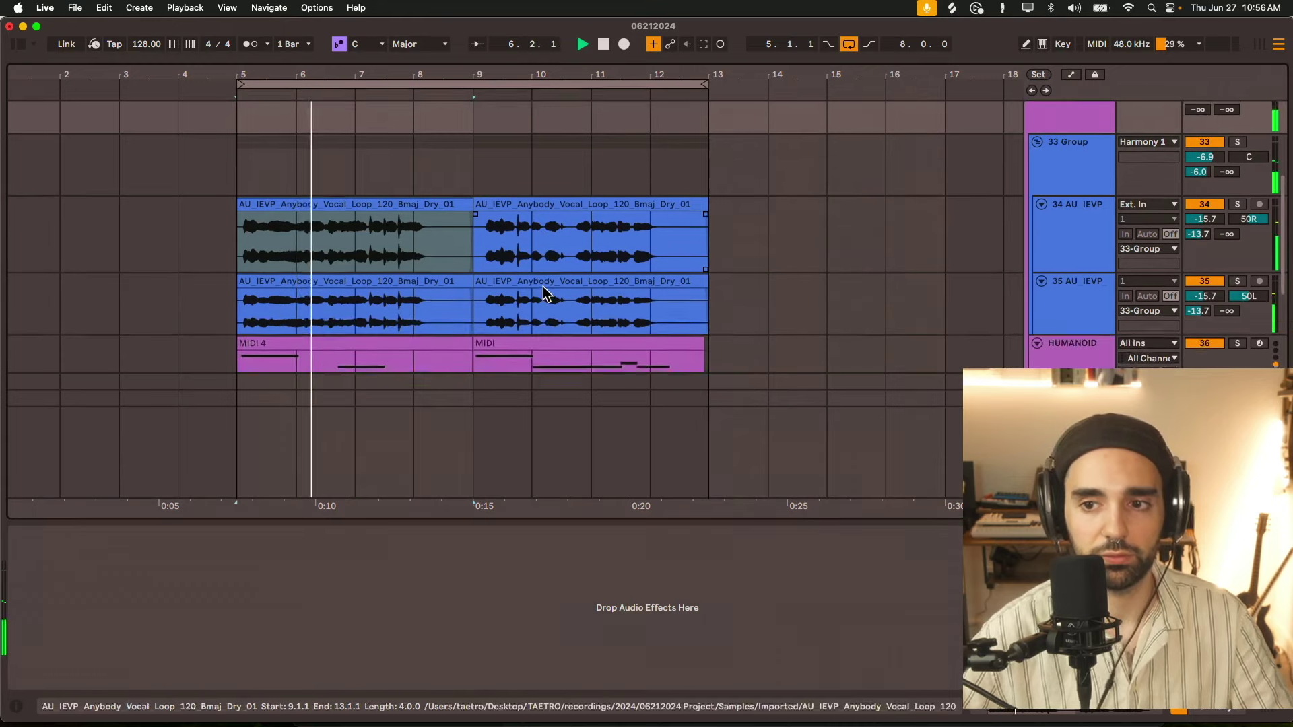
click(543, 286)
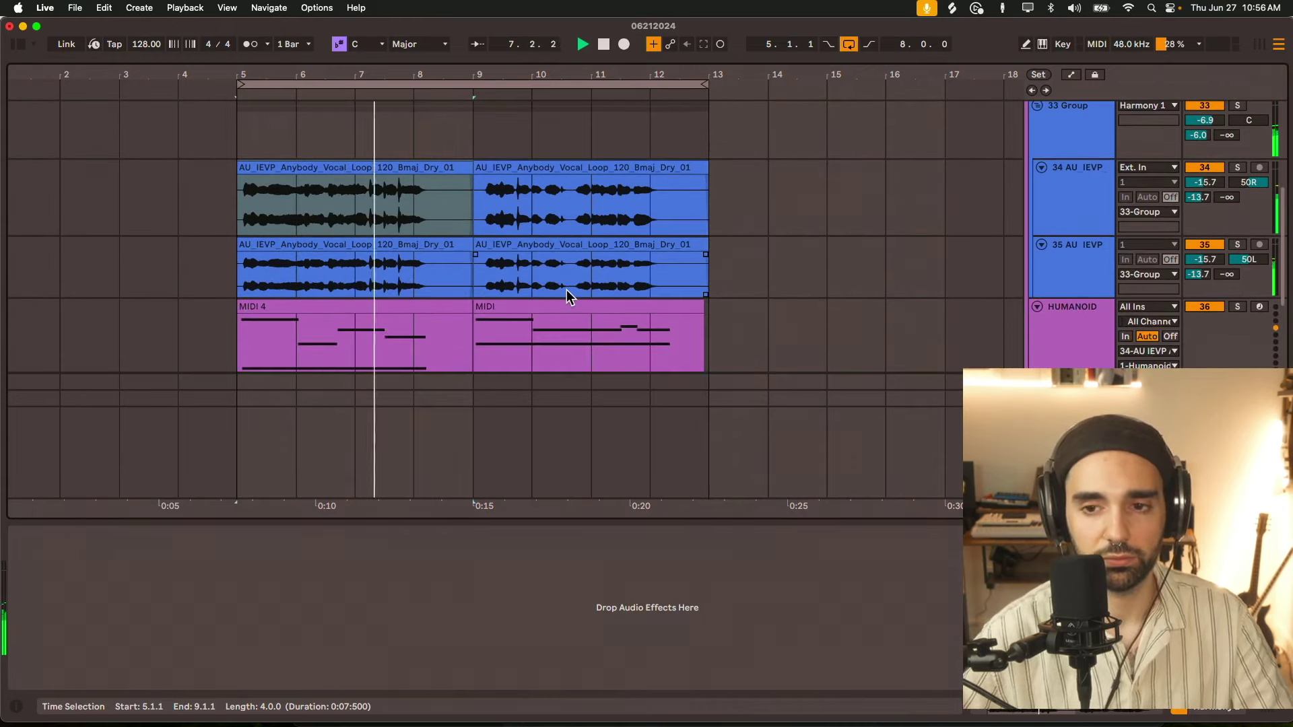
scroll(568, 289, up, 1)
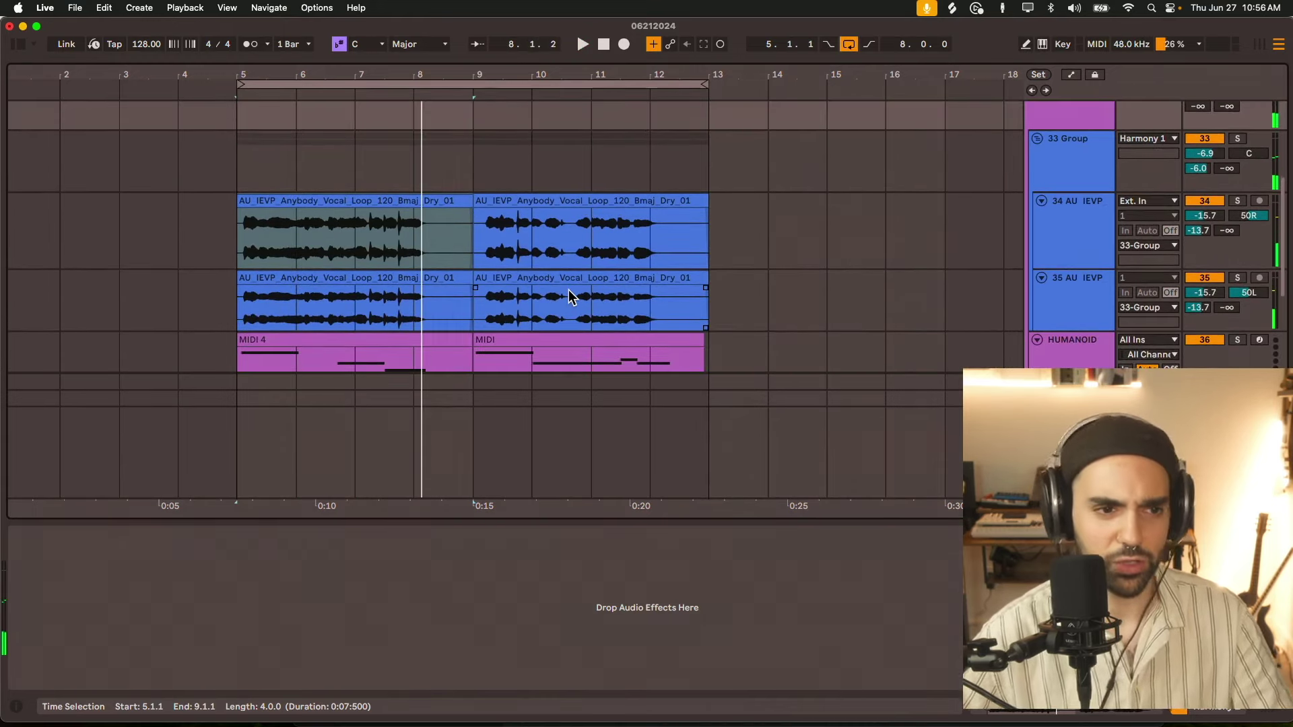
click(415, 306)
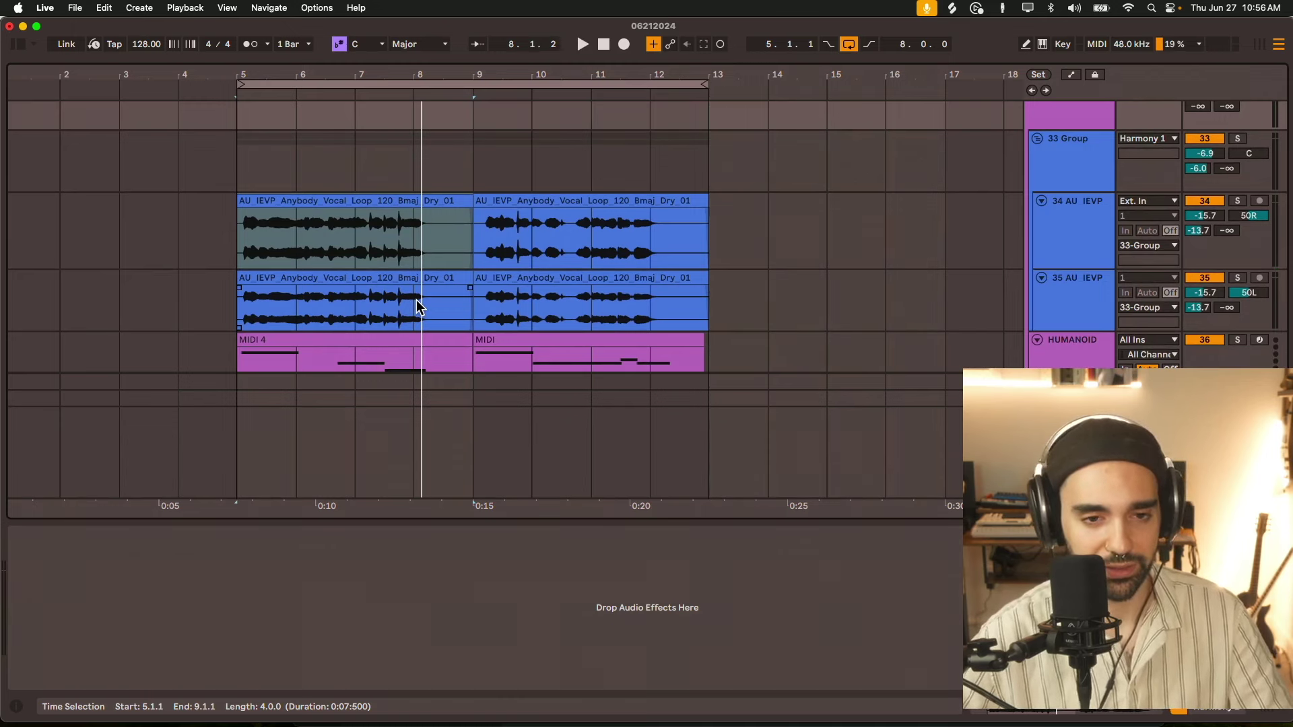
click(1065, 229)
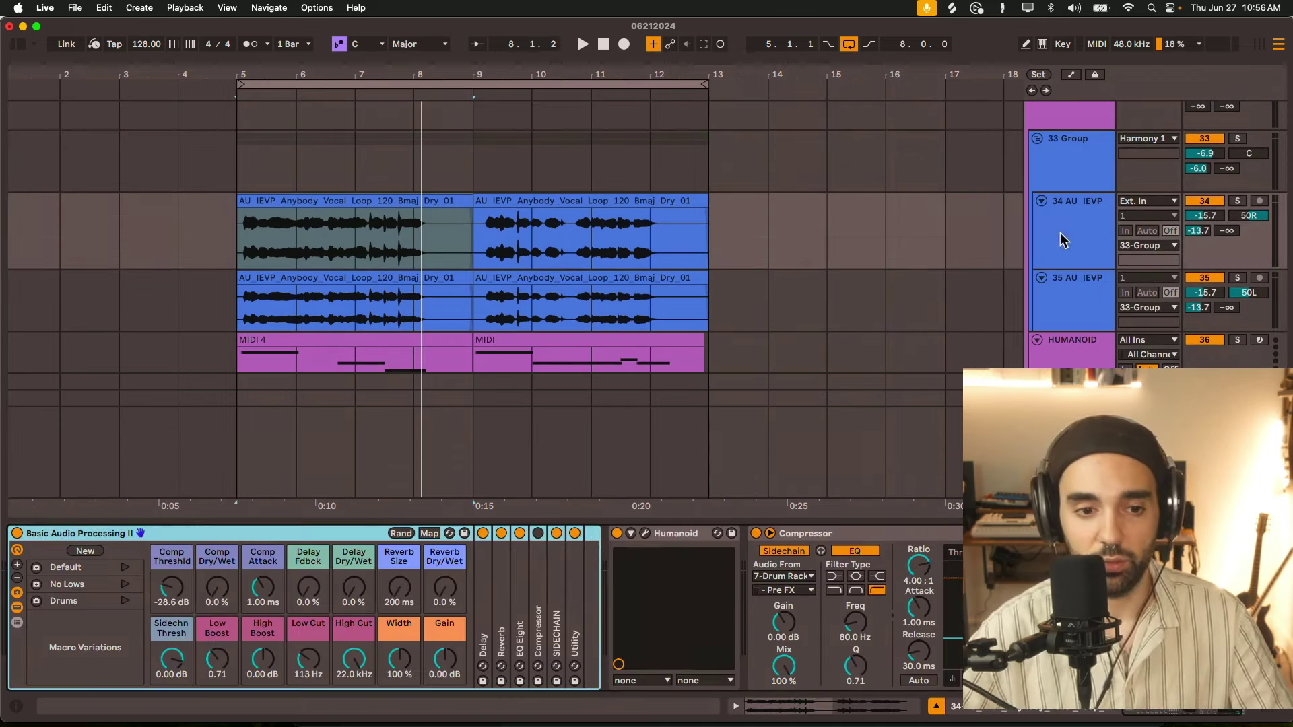
click(652, 536)
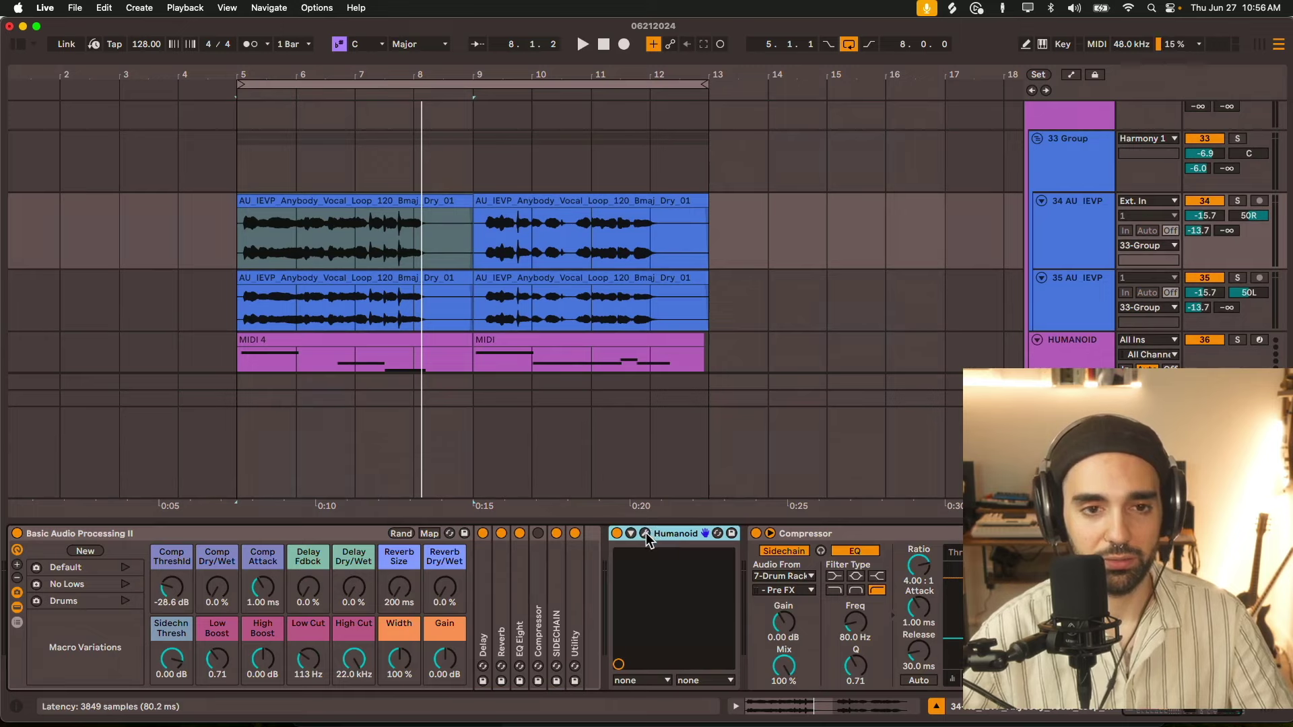
click(645, 534)
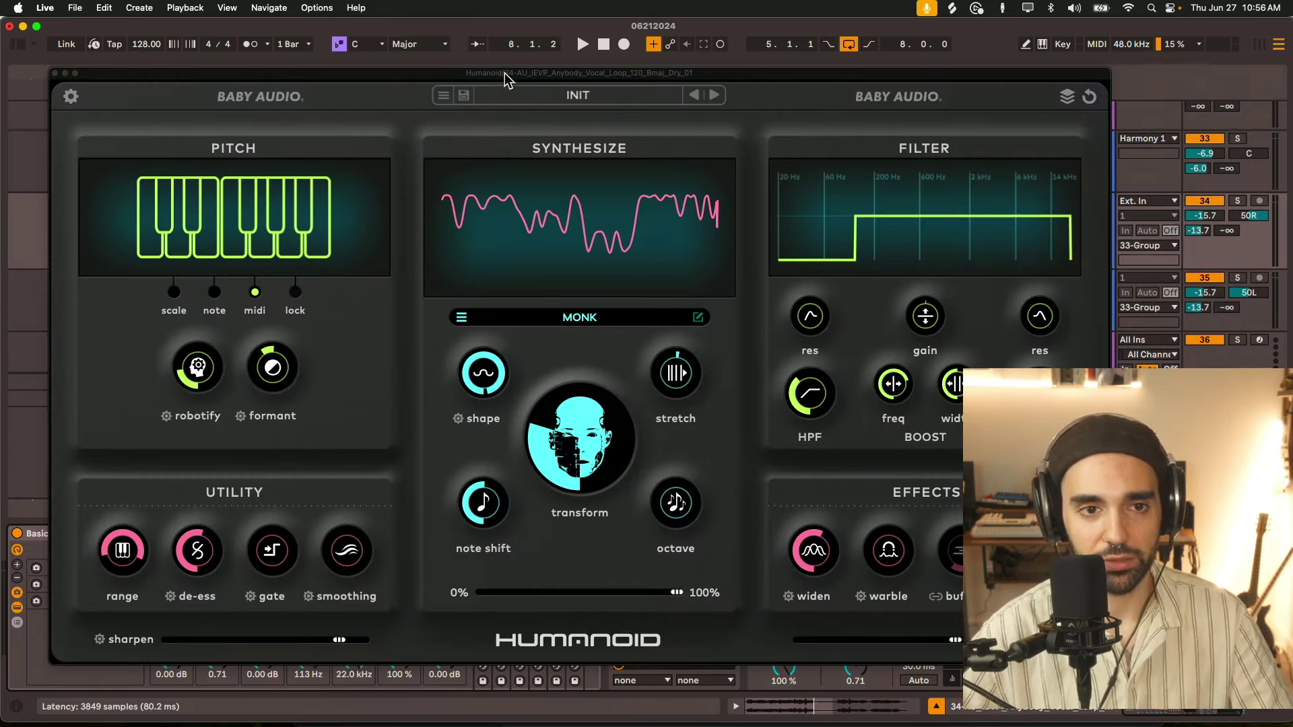
drag(504, 73, 525, 62)
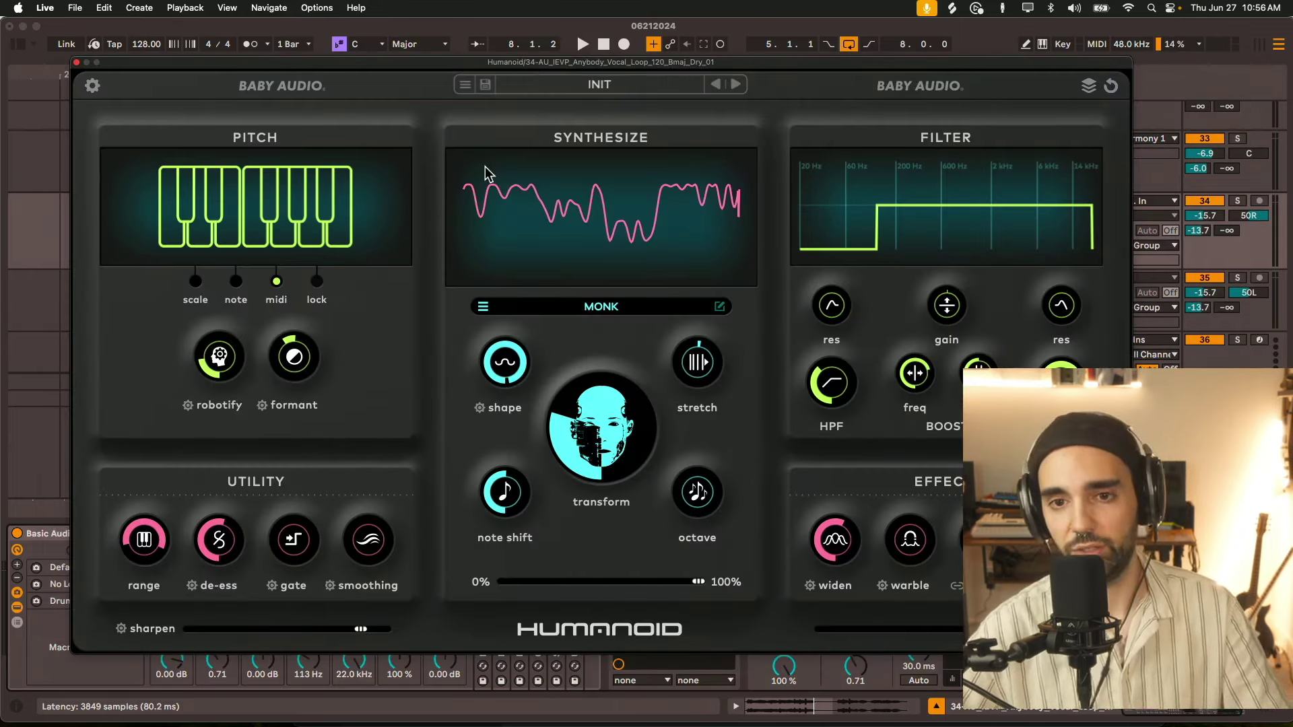
key(space)
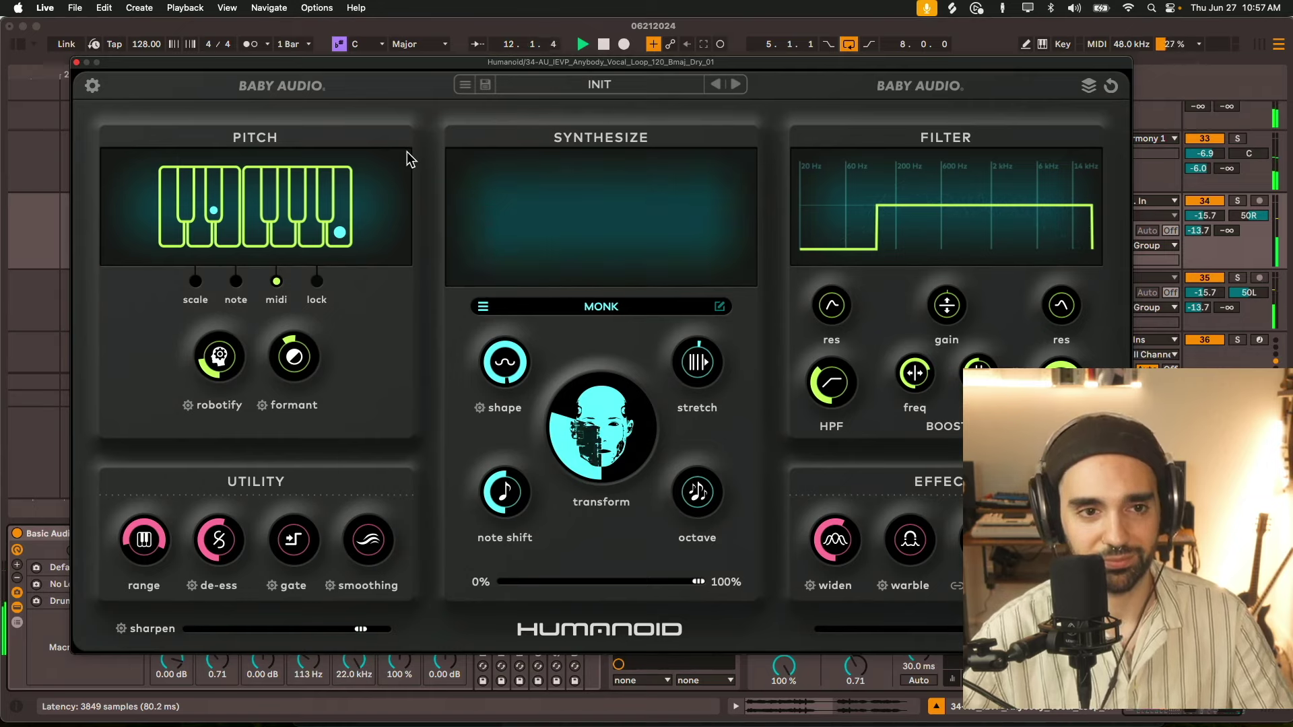
key(space)
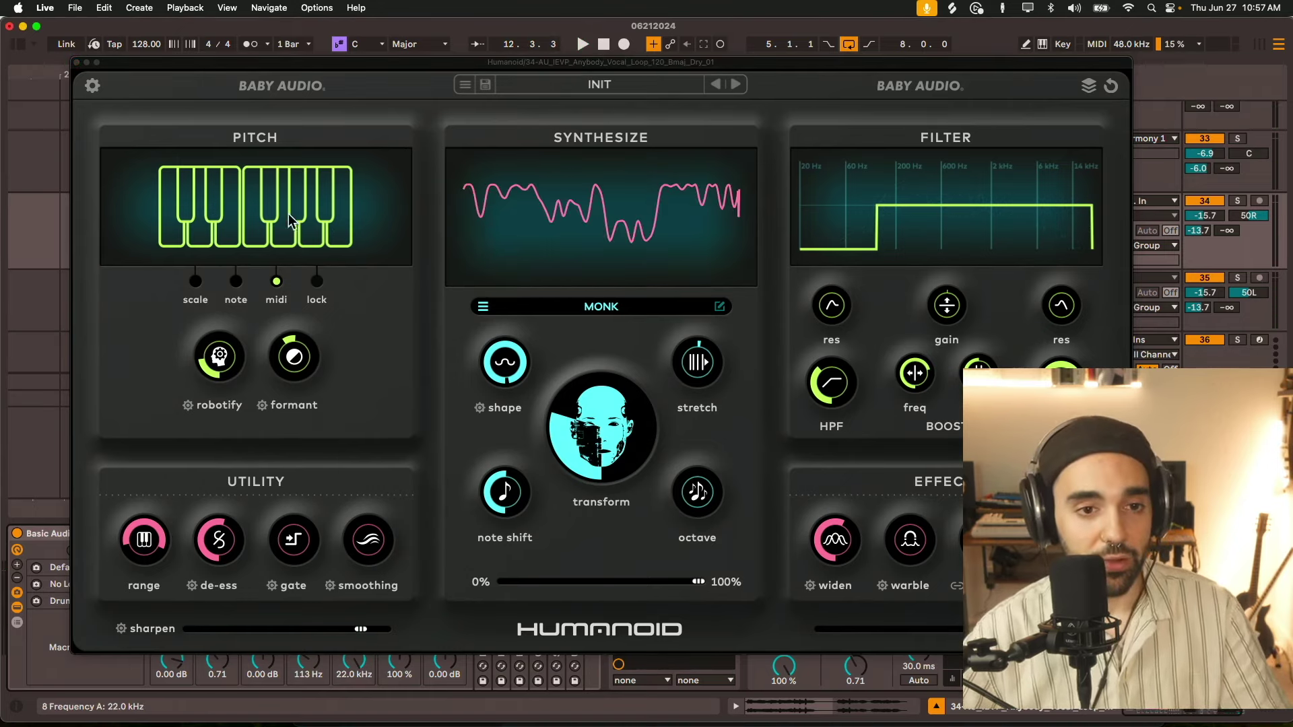
key(space)
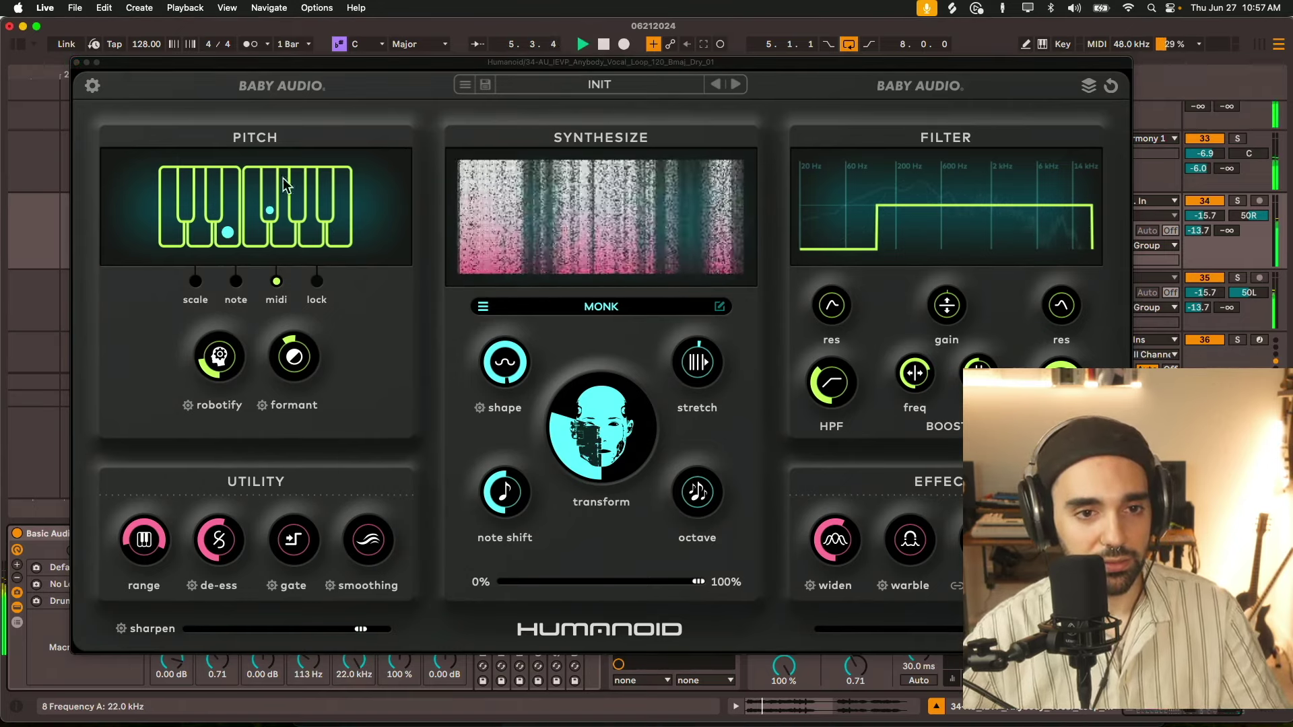
key(space)
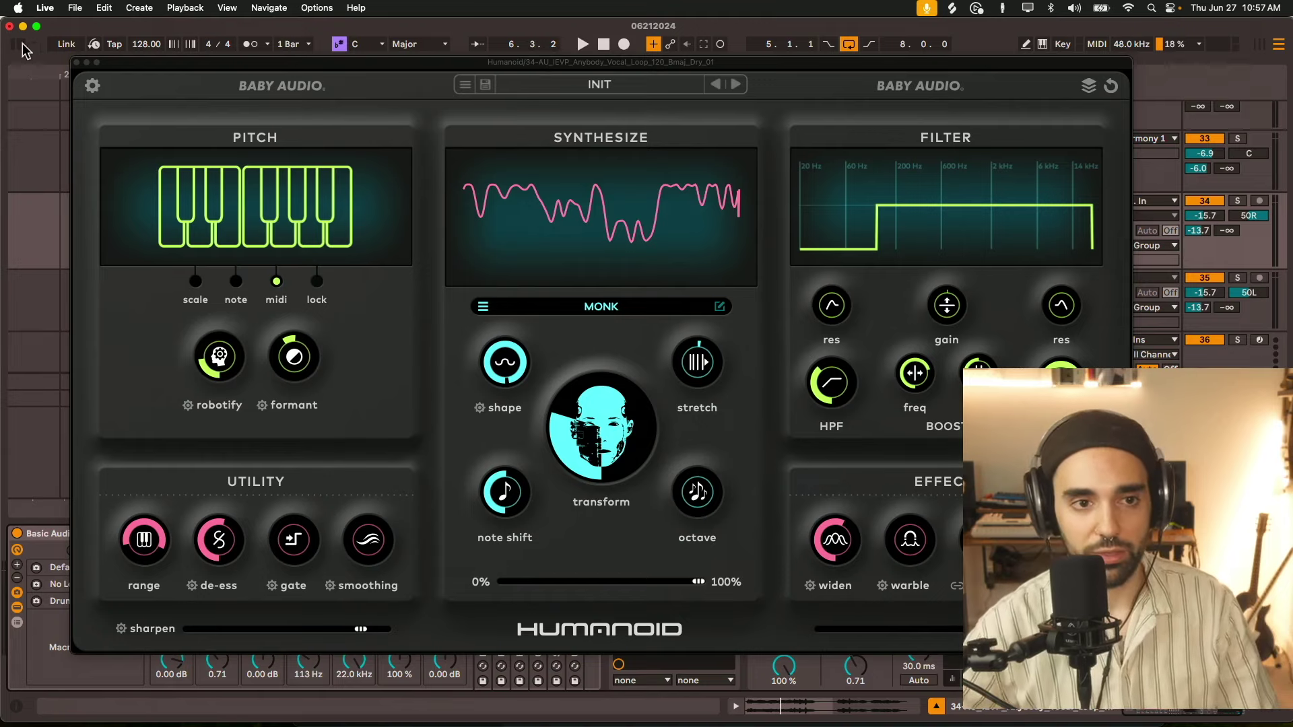
Close Humanoid's window and compare the vocals from bar 5 with Humanoid bypassed, then active
click(76, 62)
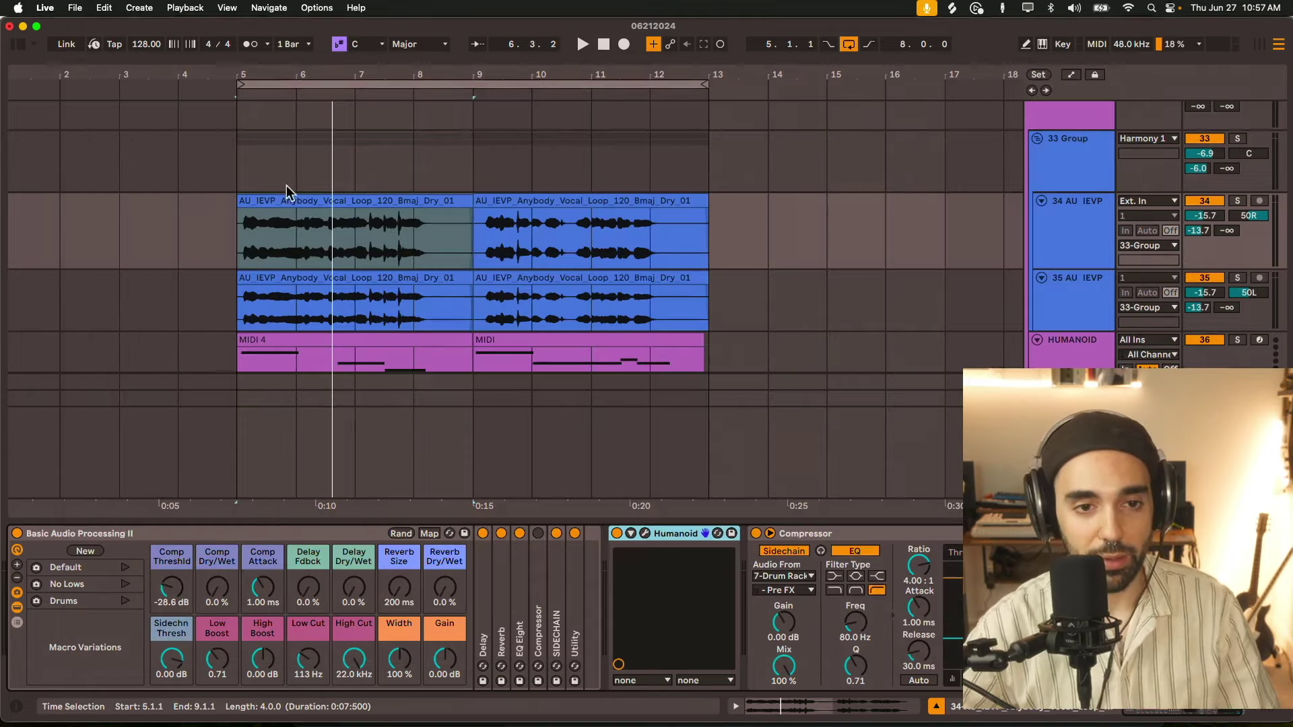
click(614, 535)
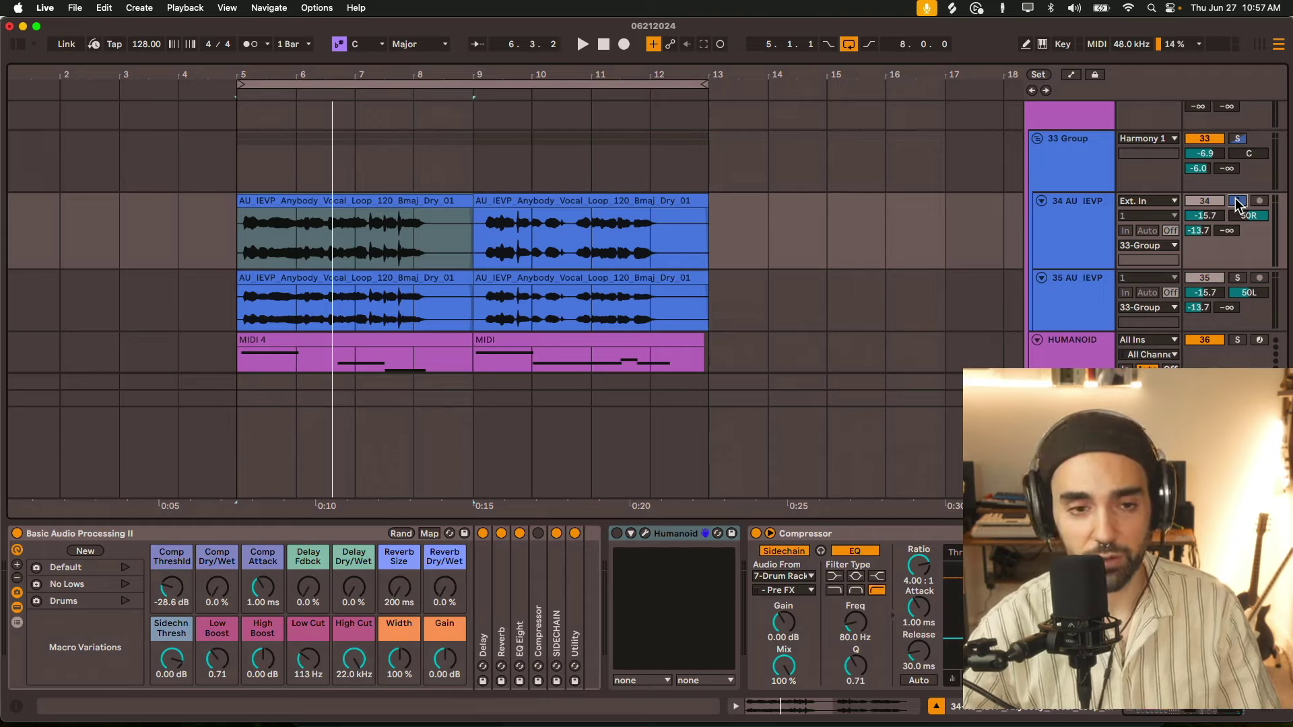
key(space)
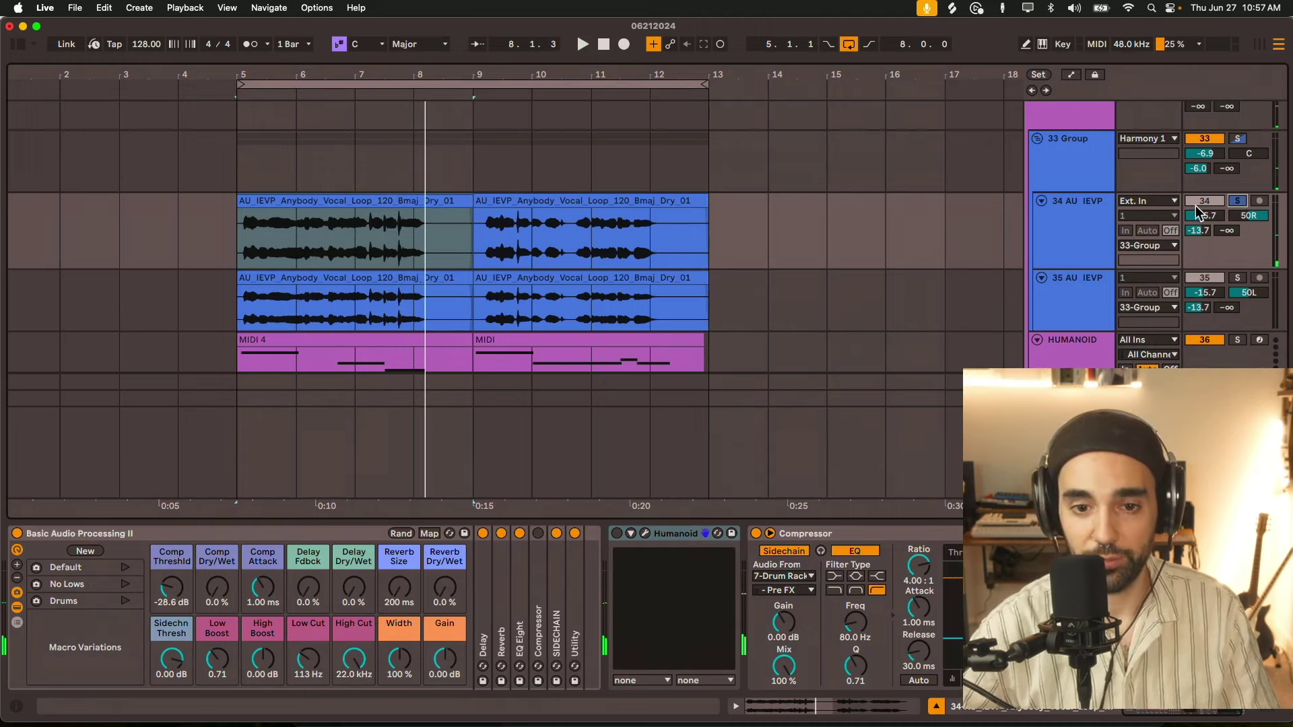
click(616, 533)
key(space)
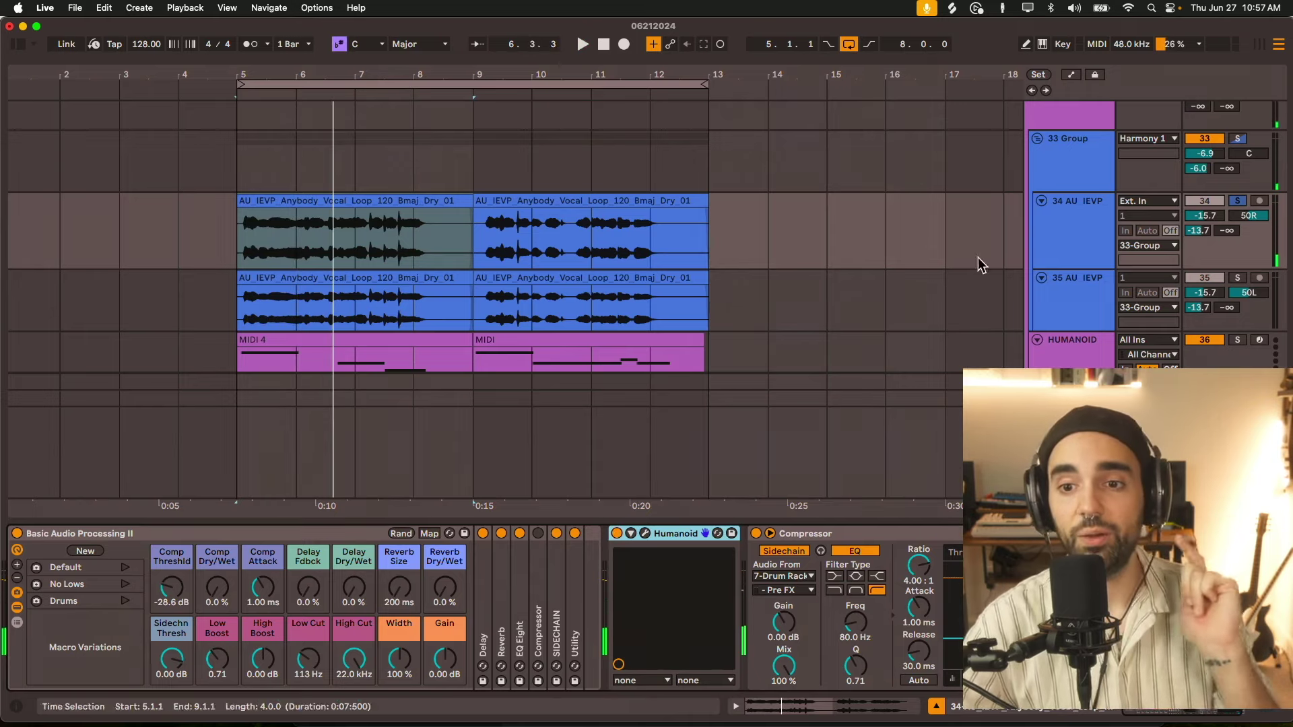
scroll(1076, 283, down, 3)
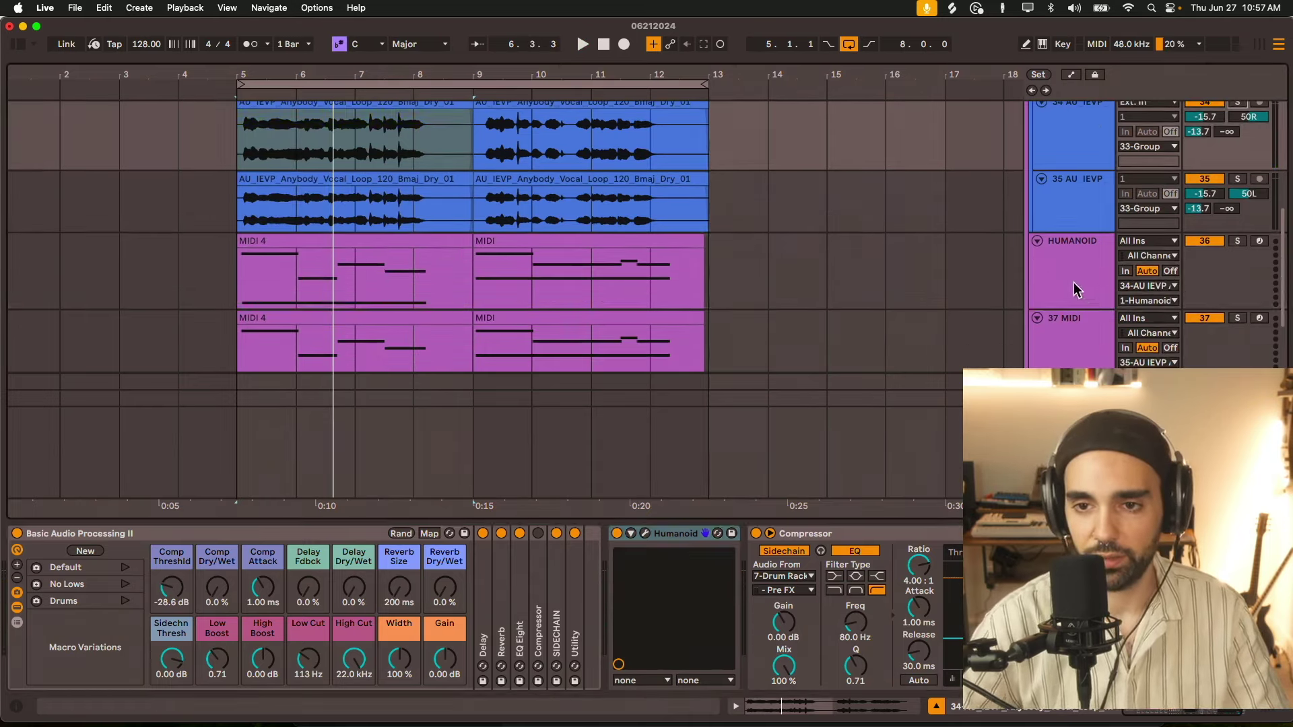
Select the HUMANOID MIDI track and keep its MIDI output channel on 1-Humanoid
click(1080, 282)
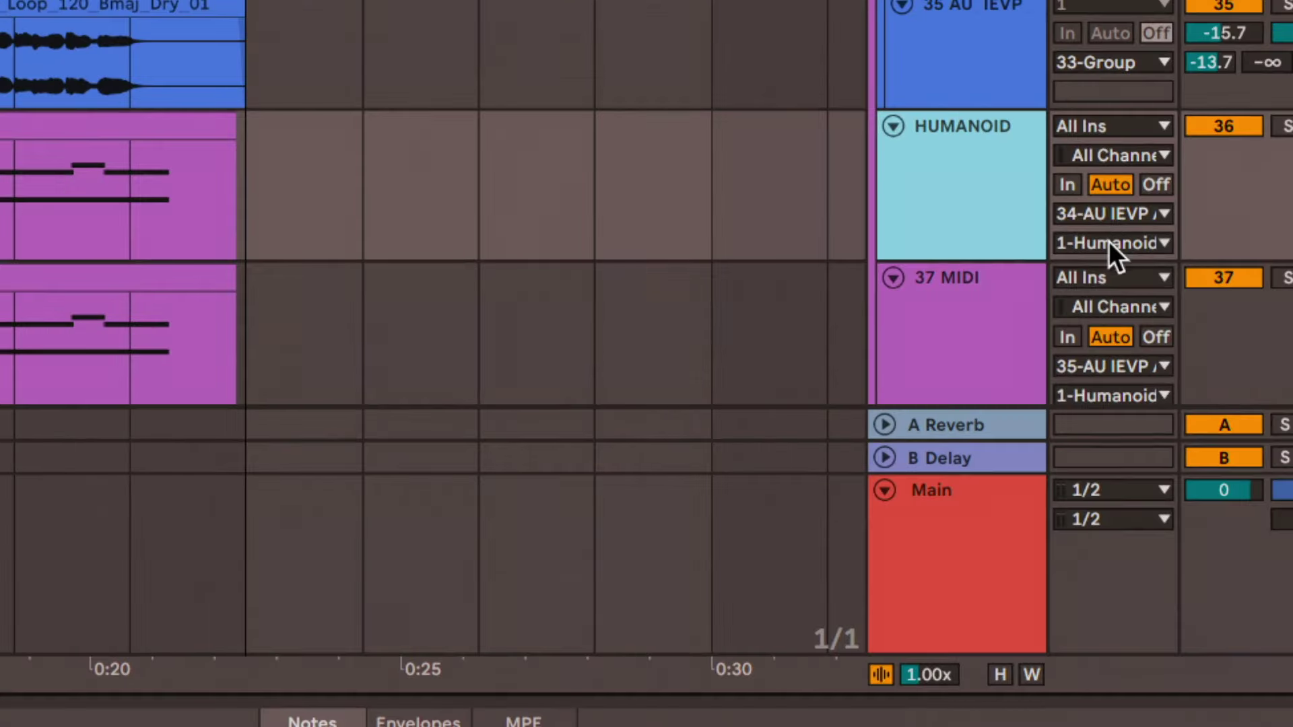
click(1108, 241)
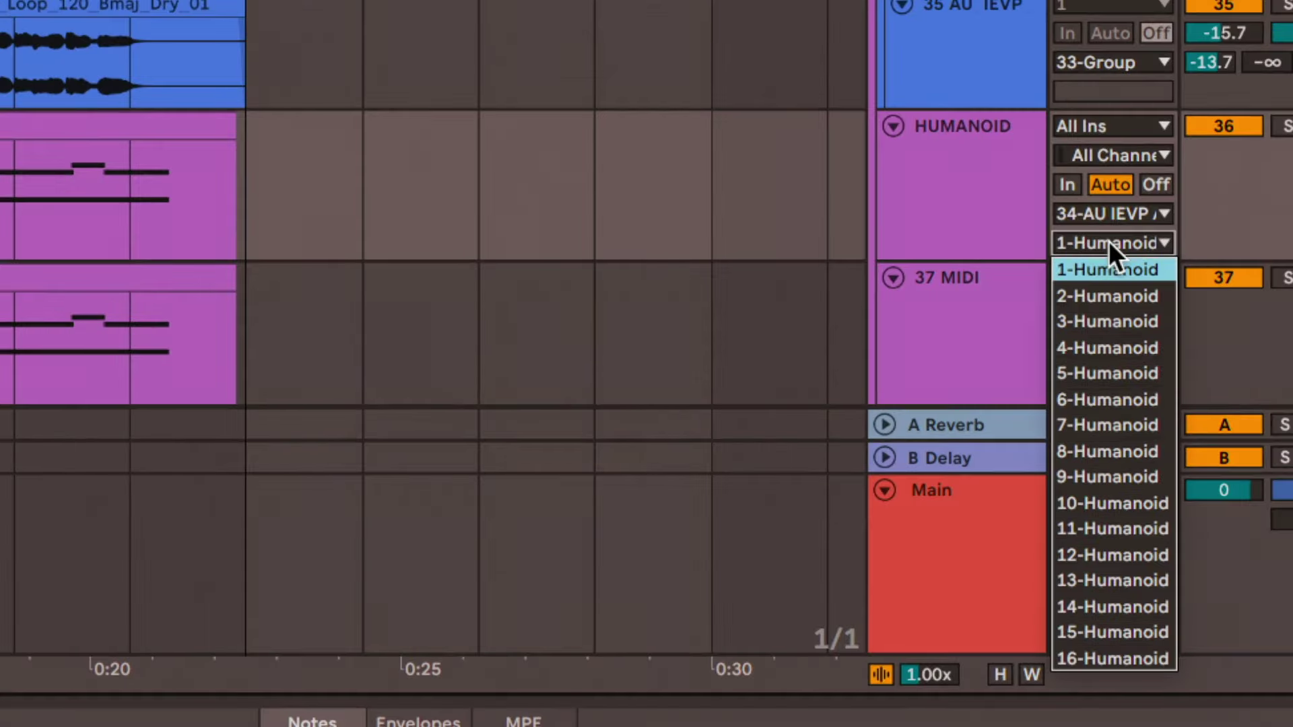
click(1109, 241)
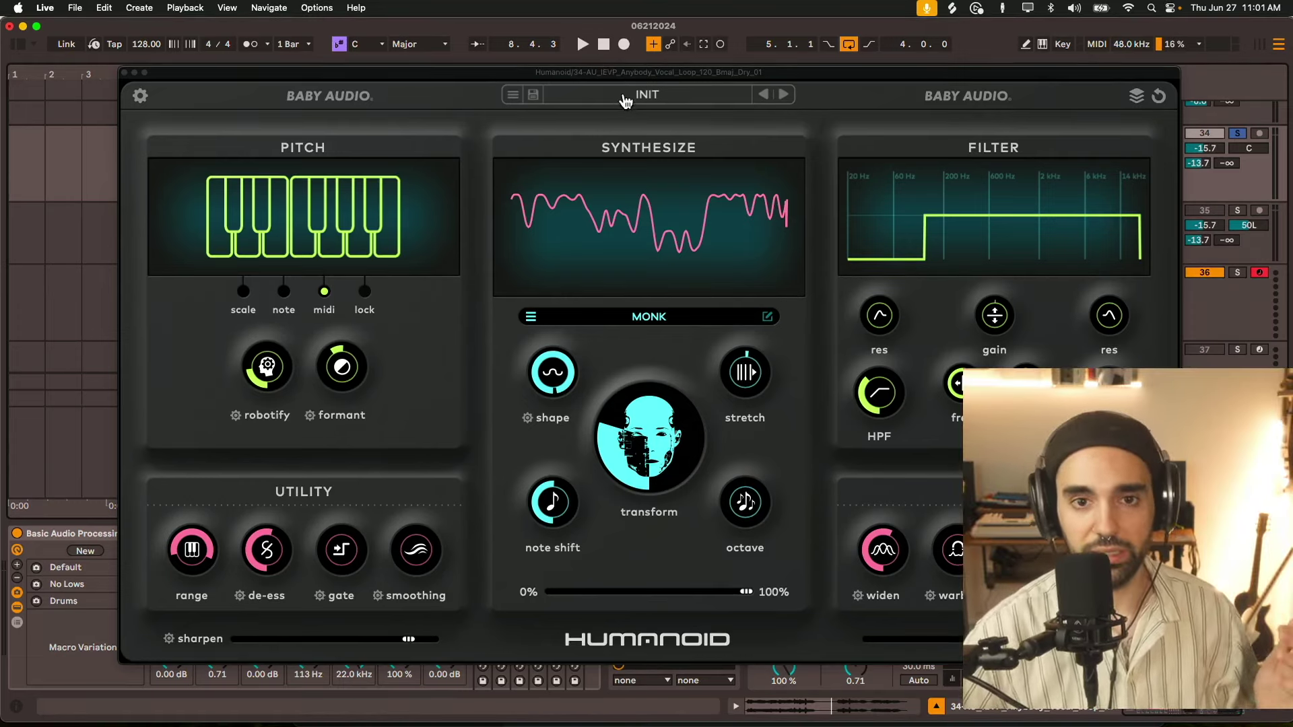
Reposition the Humanoid window, close it, and zoom the arrangement in around the vocal clips
drag(621, 70, 548, 55)
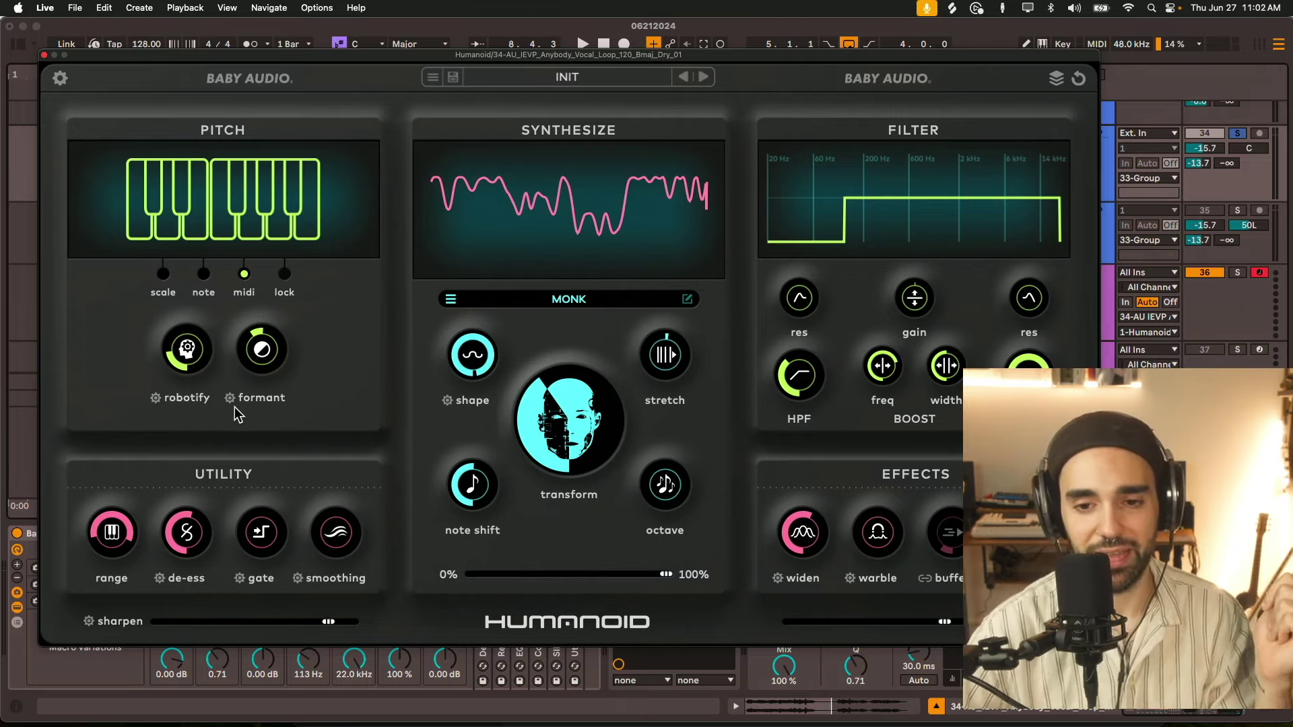
key(super+alt+p)
drag(183, 66, 225, 77)
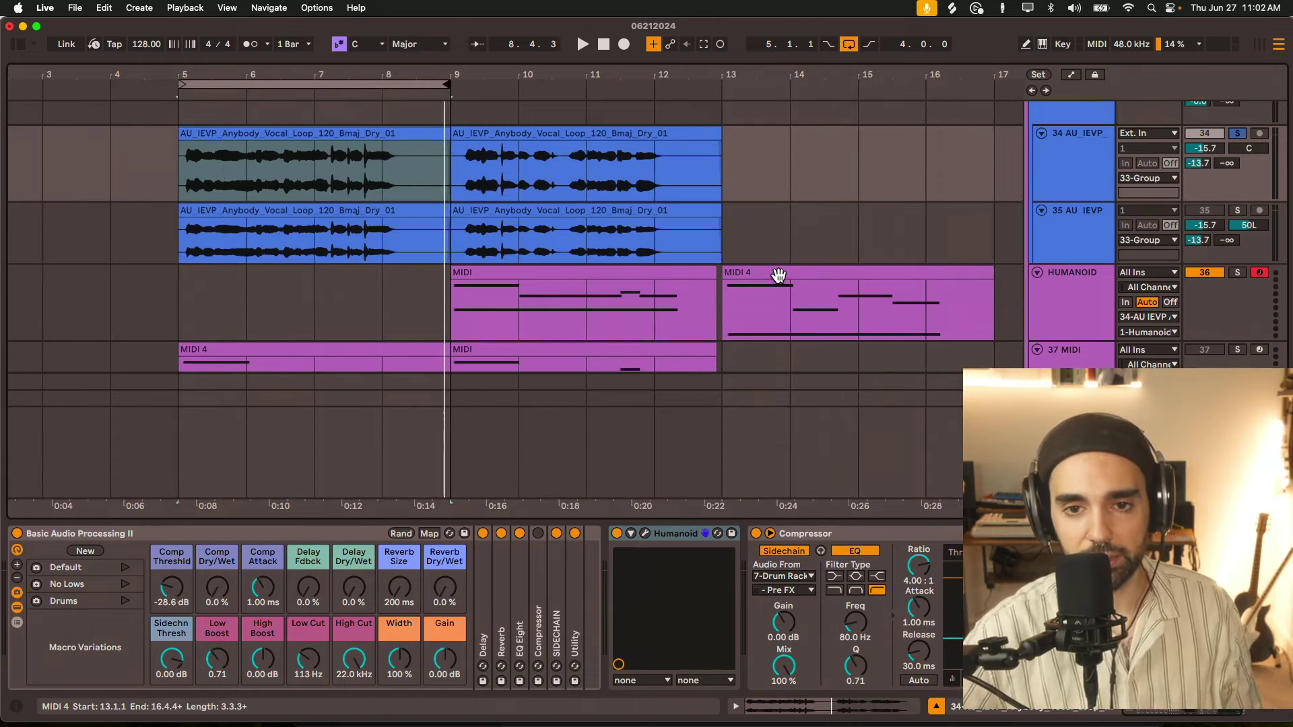
Move the MIDI 4 clip to bar 5 on the HUMANOID track and audition it
drag(779, 274, 259, 273)
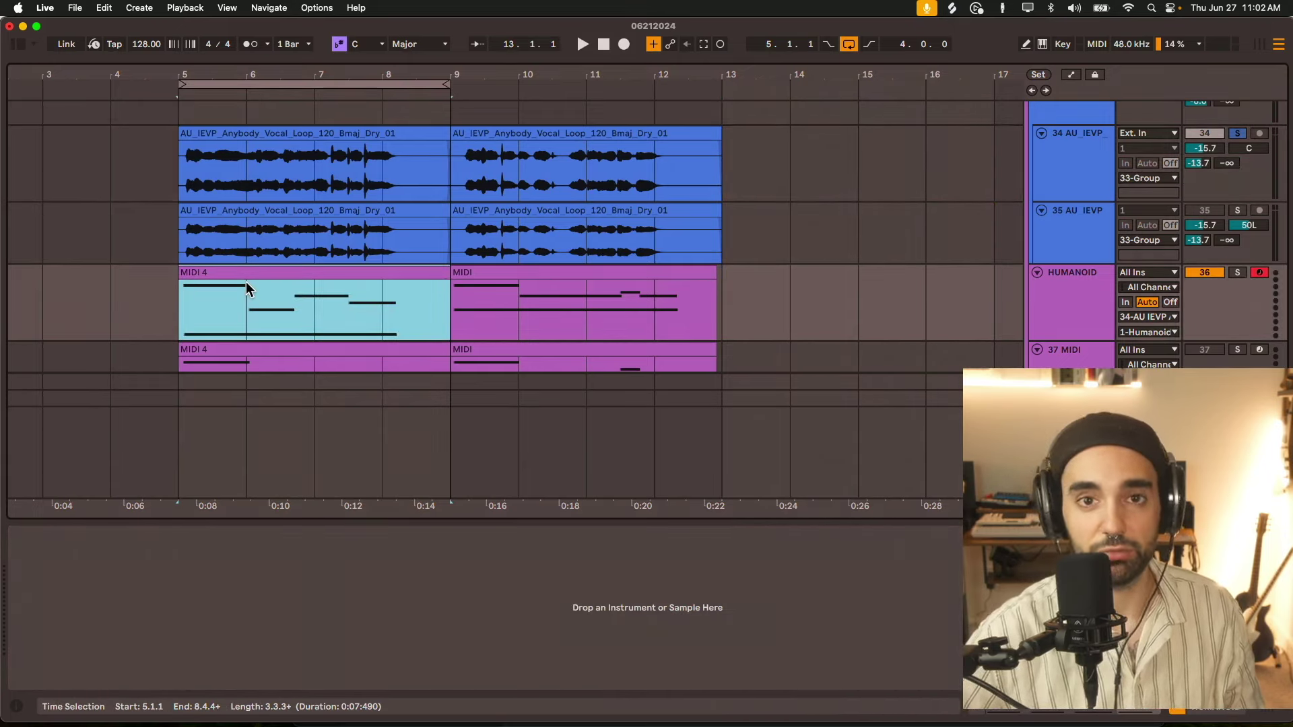
key(space)
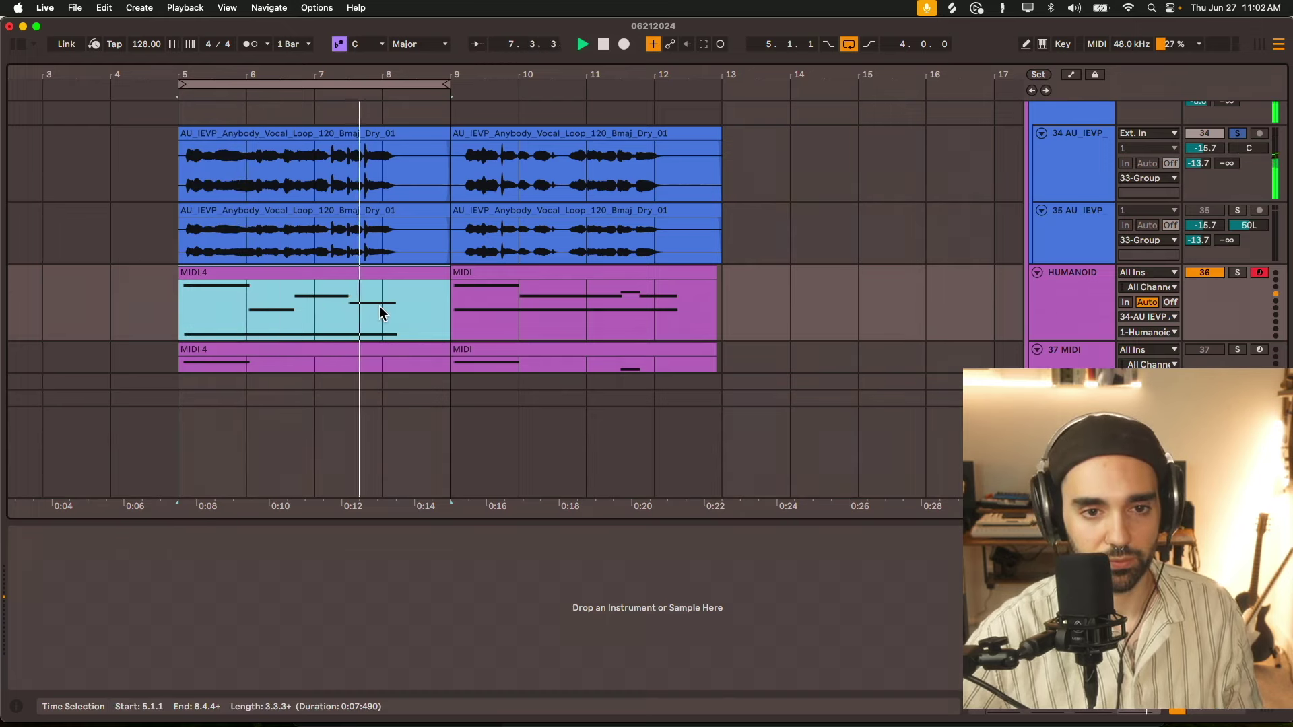
key(space)
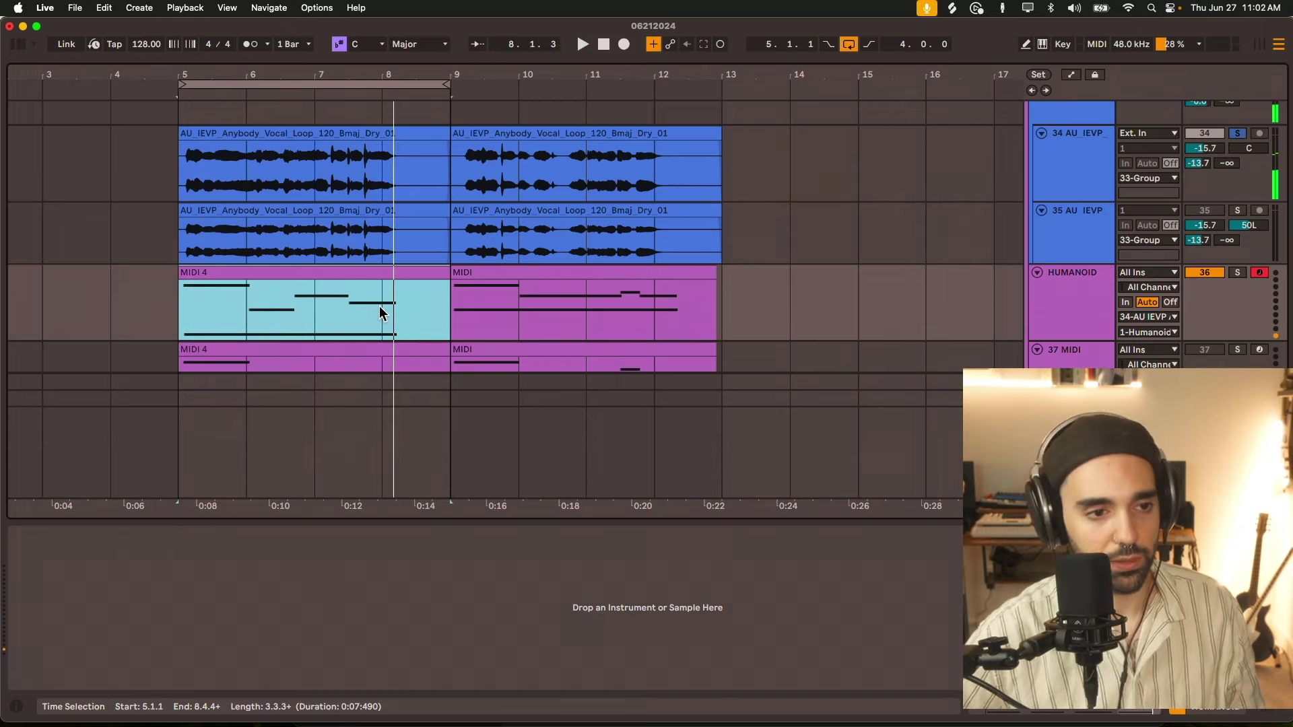
Duplicate the HUMANOID track as 37 MIDI and play from bar 5 with its devices shown
click(327, 273)
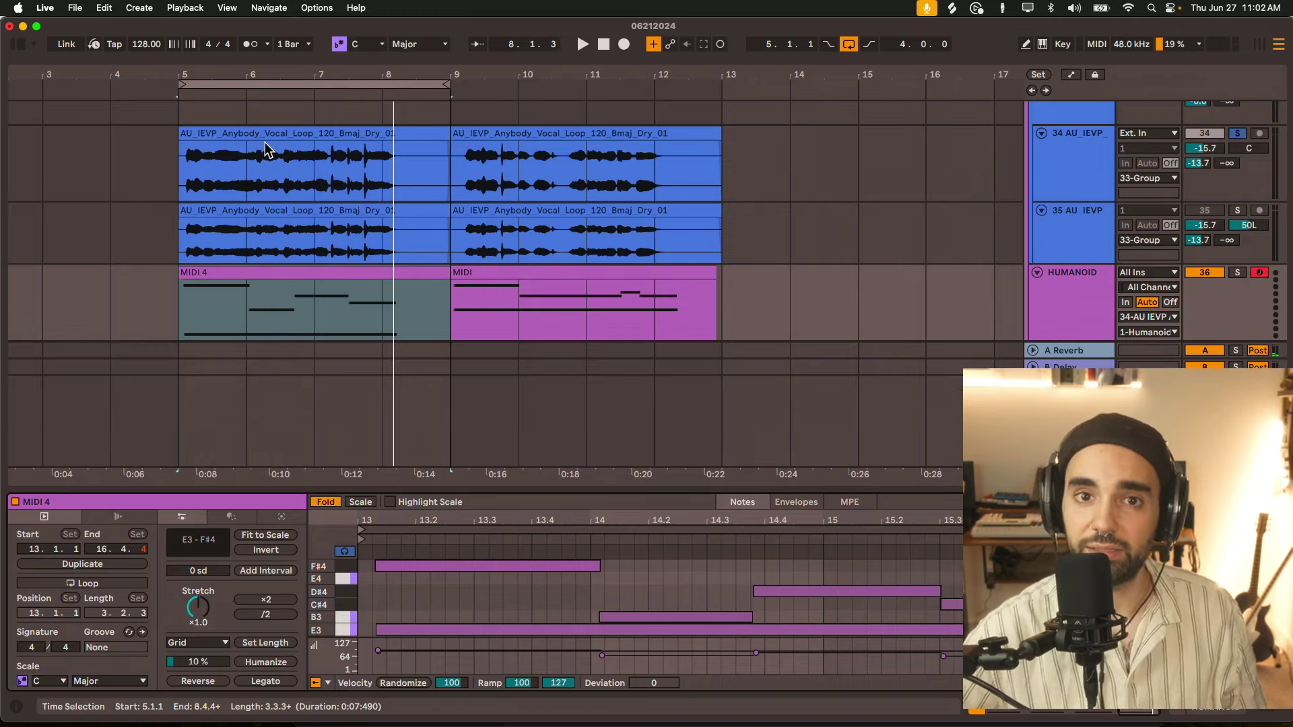
key(super+d)
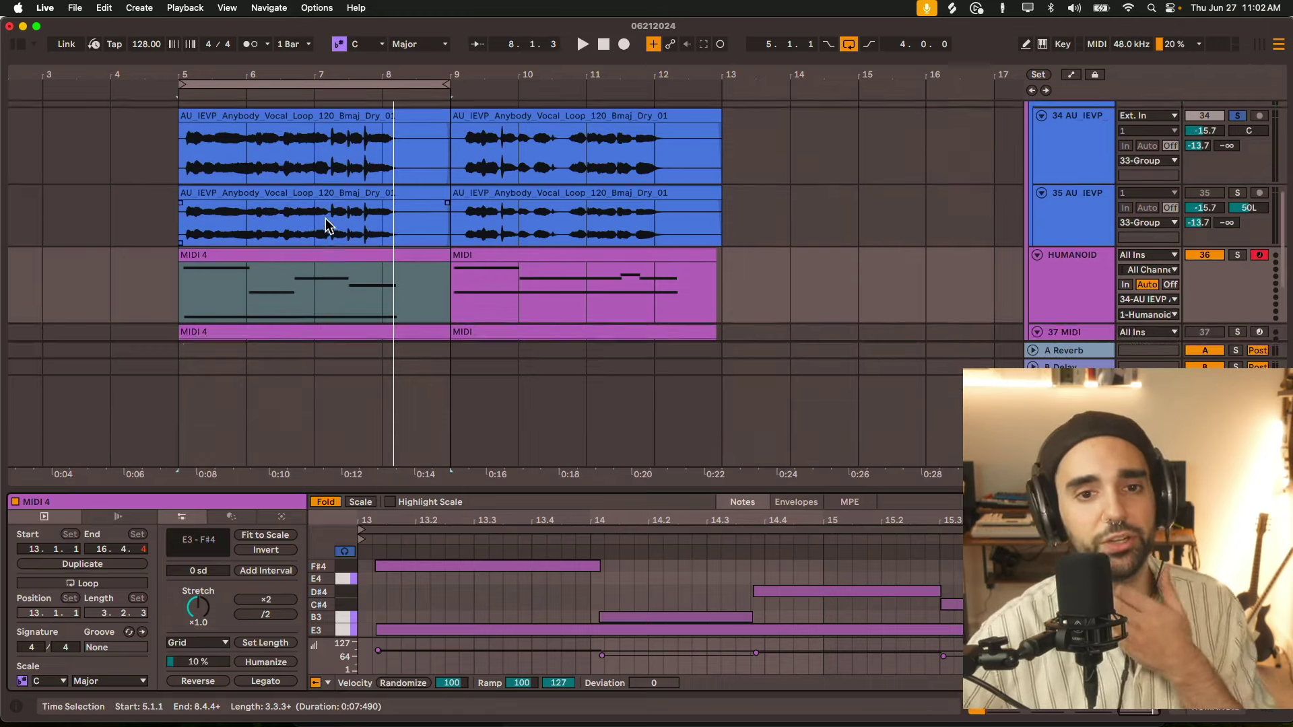
click(1087, 251)
key(space)
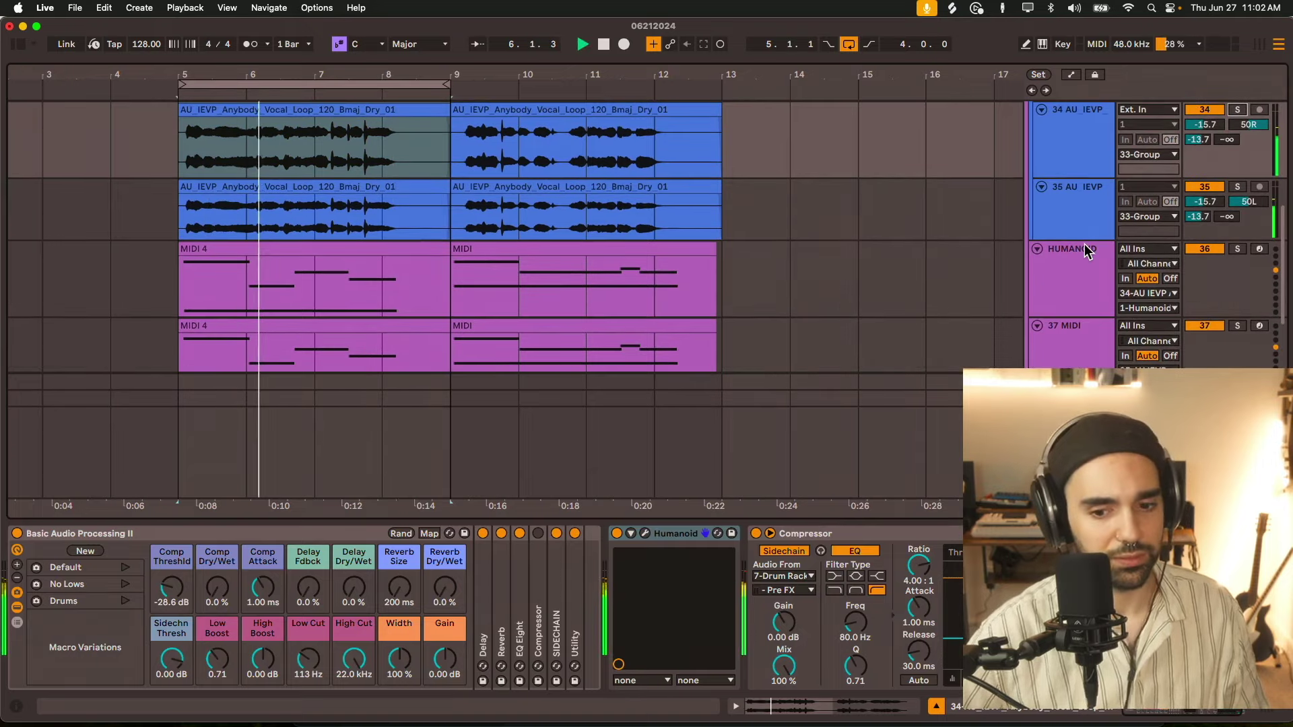
scroll(306, 254, up, 4)
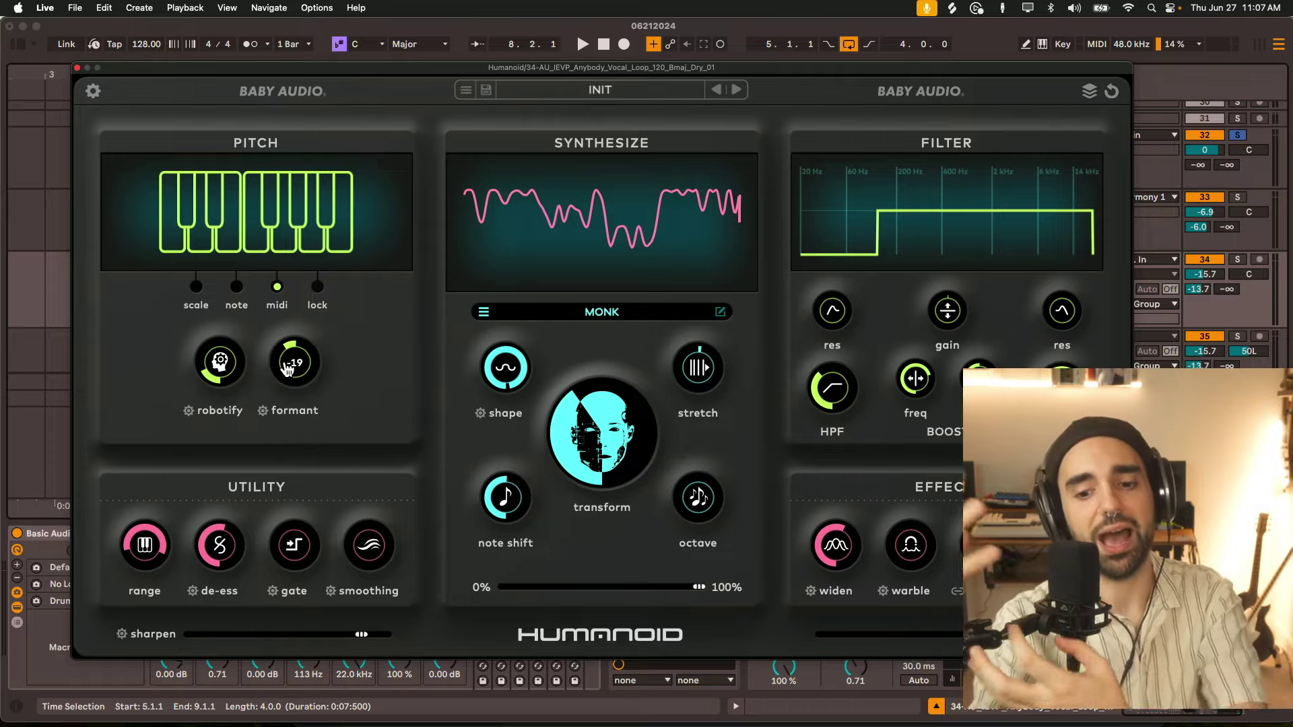
Drop Humanoid's formant from -64 all the way to -99 during playback
key(space)
mouse_move(288, 369)
mouse_down()
mouse_move(293, 398)
mouse_move(294, 378)
mouse_up()
drag(412, 70, 439, 385)
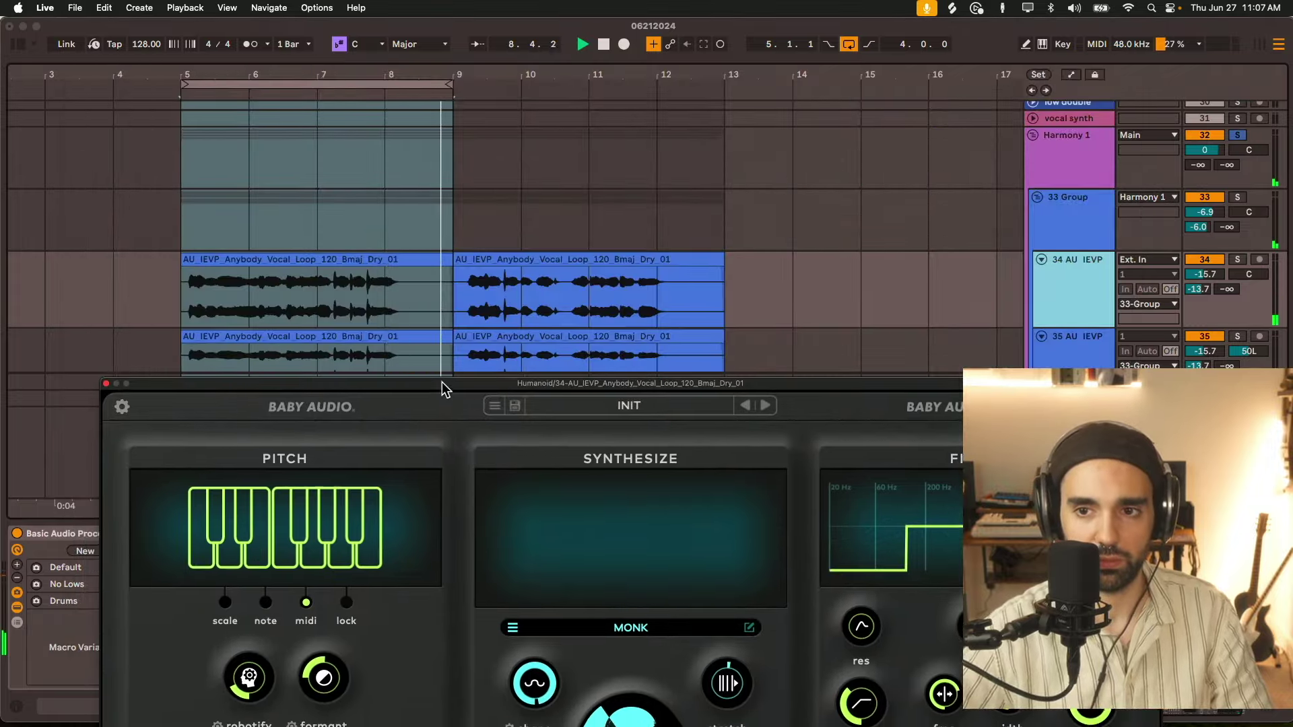
drag(814, 383, 811, 33)
drag(326, 337, 312, 214)
Raise robotify from 18 to 41, audition it, then ease it back to a low amount
drag(244, 328, 244, 195)
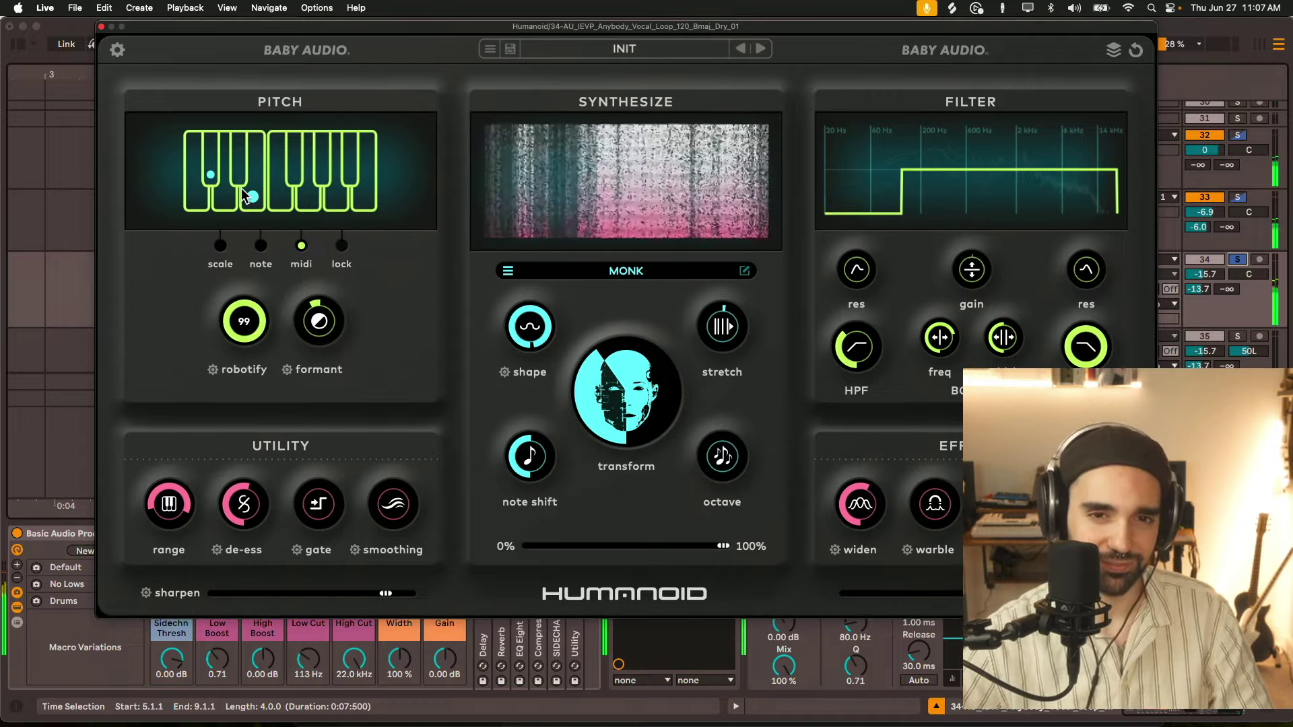
key(space)
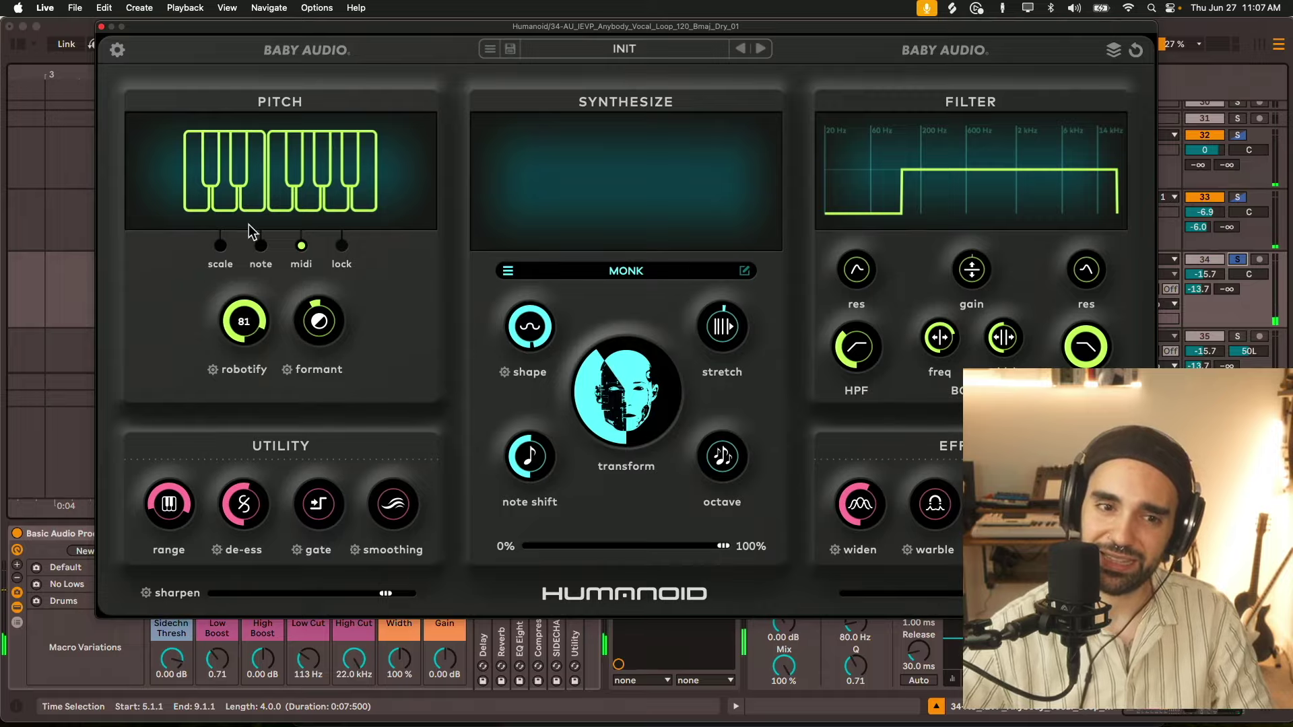
key(space)
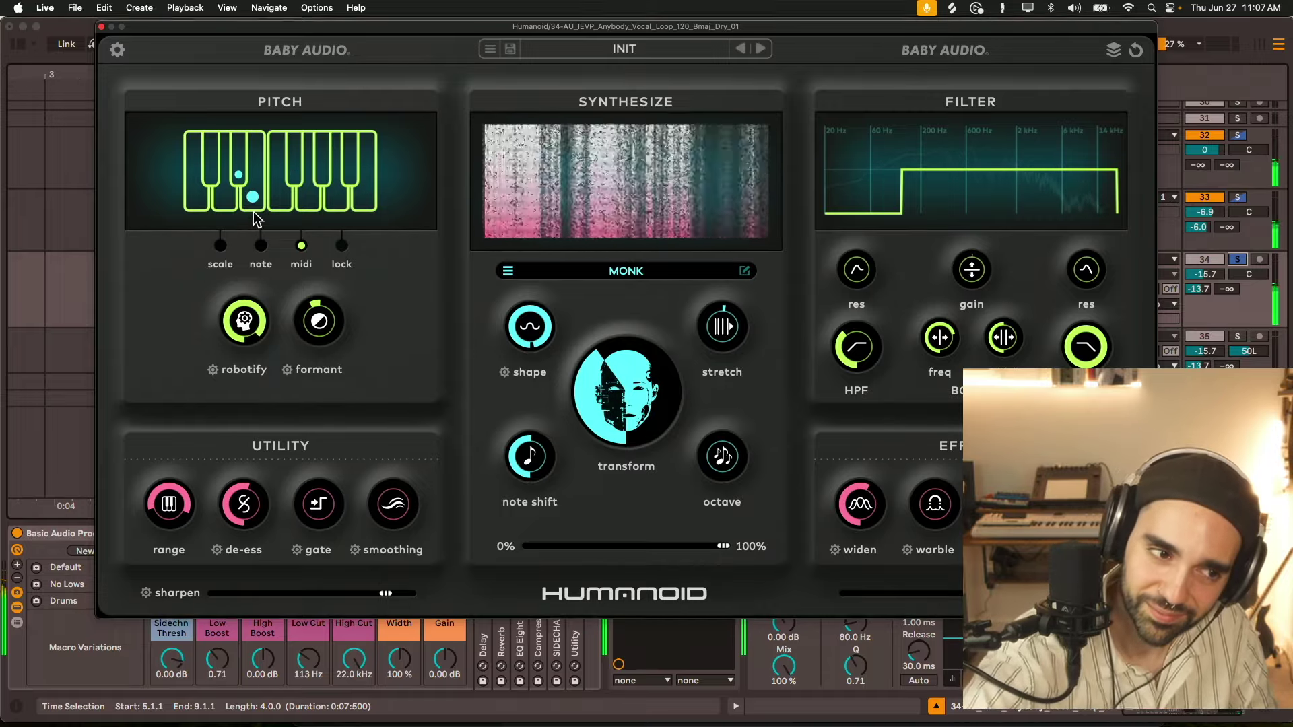
mouse_move(260, 327)
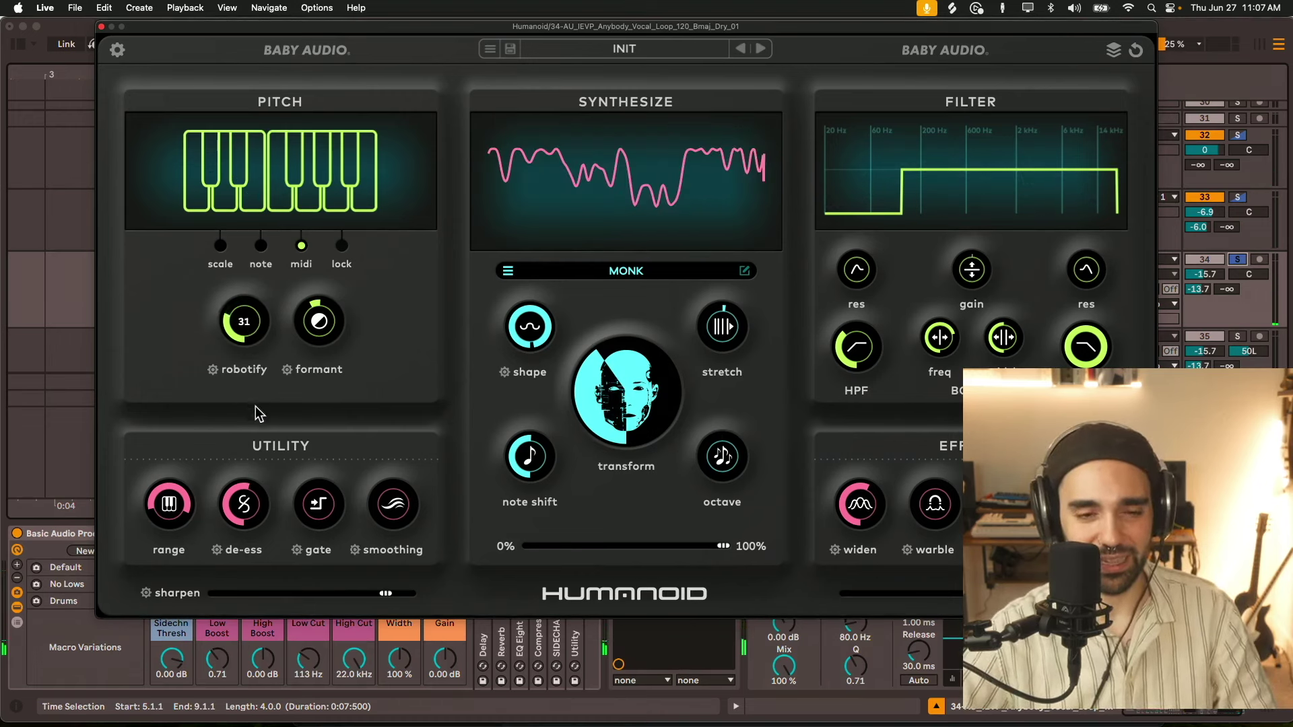
drag(264, 434, 263, 440)
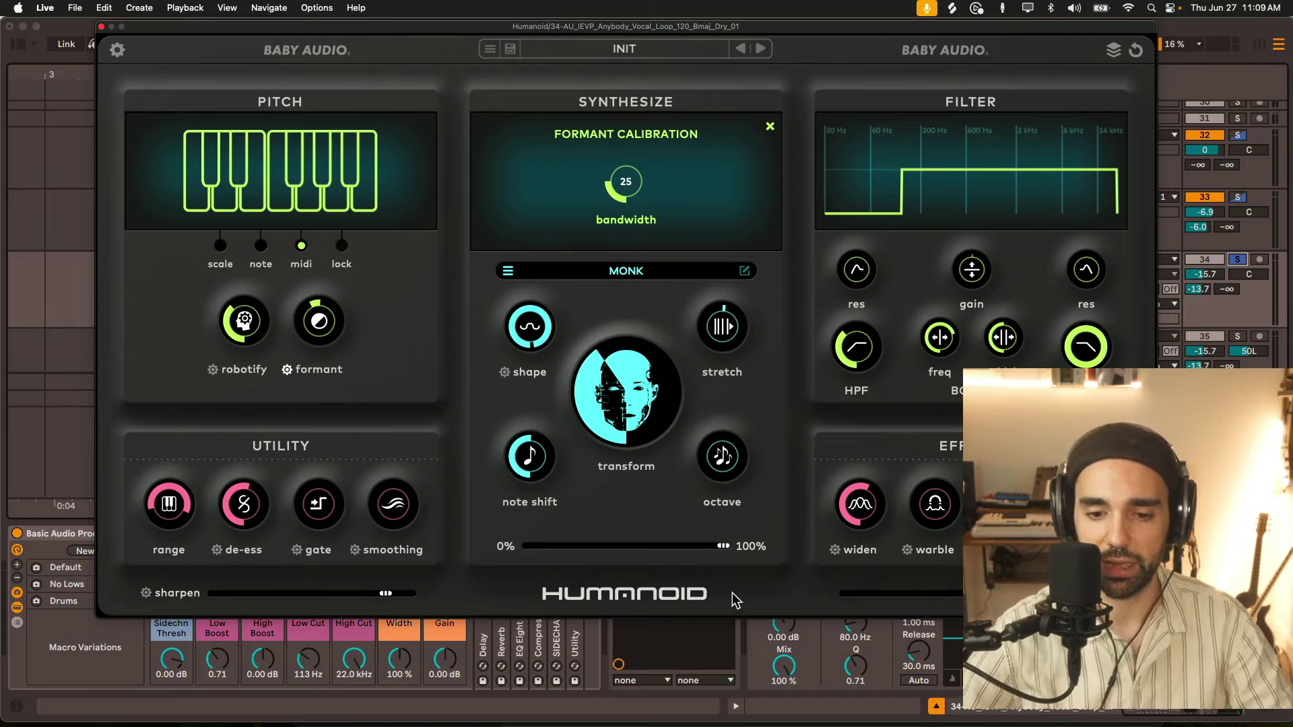
Reopen Humanoid and look through its de-ess, gate and smoothing calibration settings
key(super+alt+p)
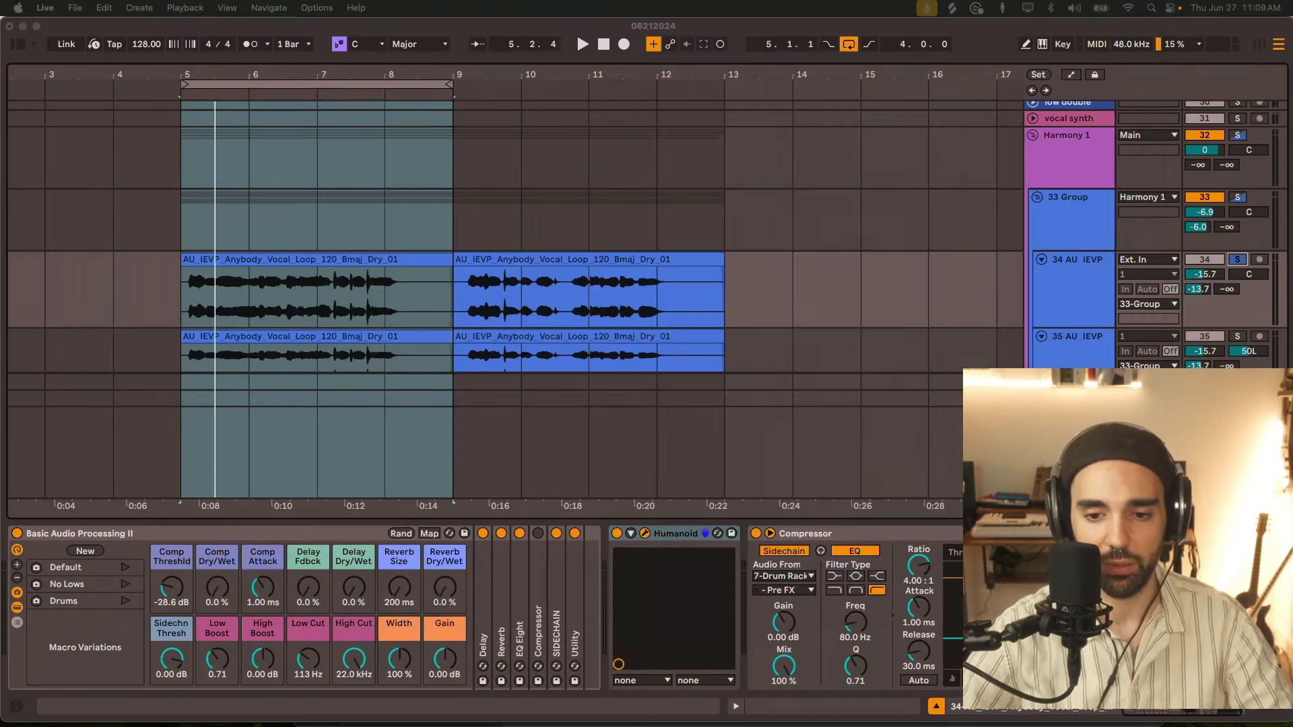
key(super+alt+p)
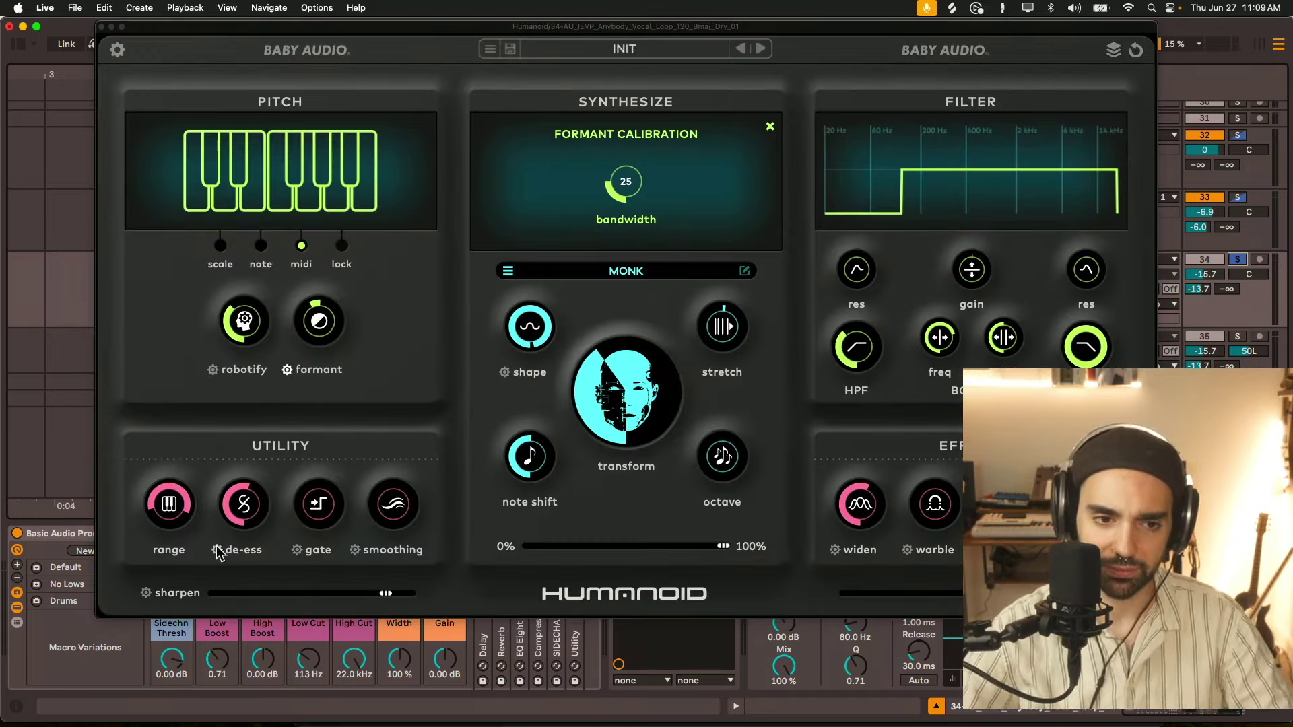
click(217, 550)
click(297, 550)
click(355, 550)
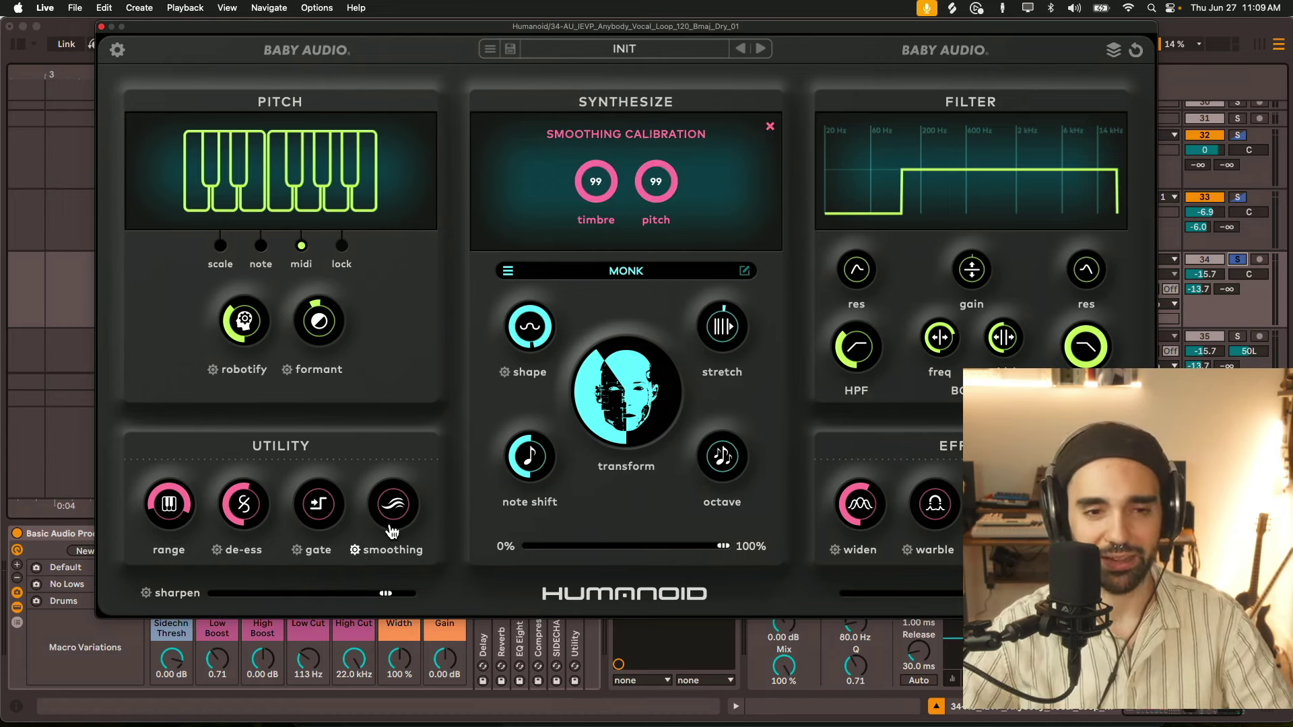
Push Humanoid's smoothing up to 93, then bring it down to 23
drag(397, 510, 367, 367)
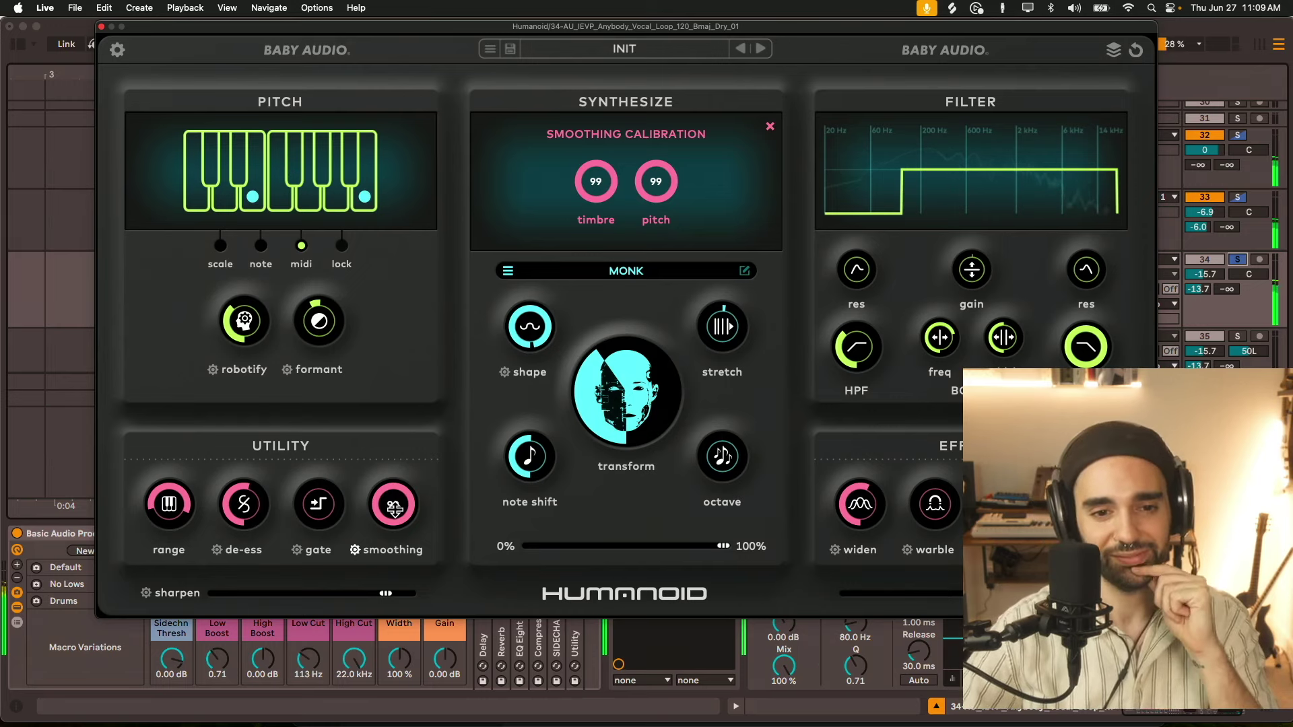
mouse_move(398, 500)
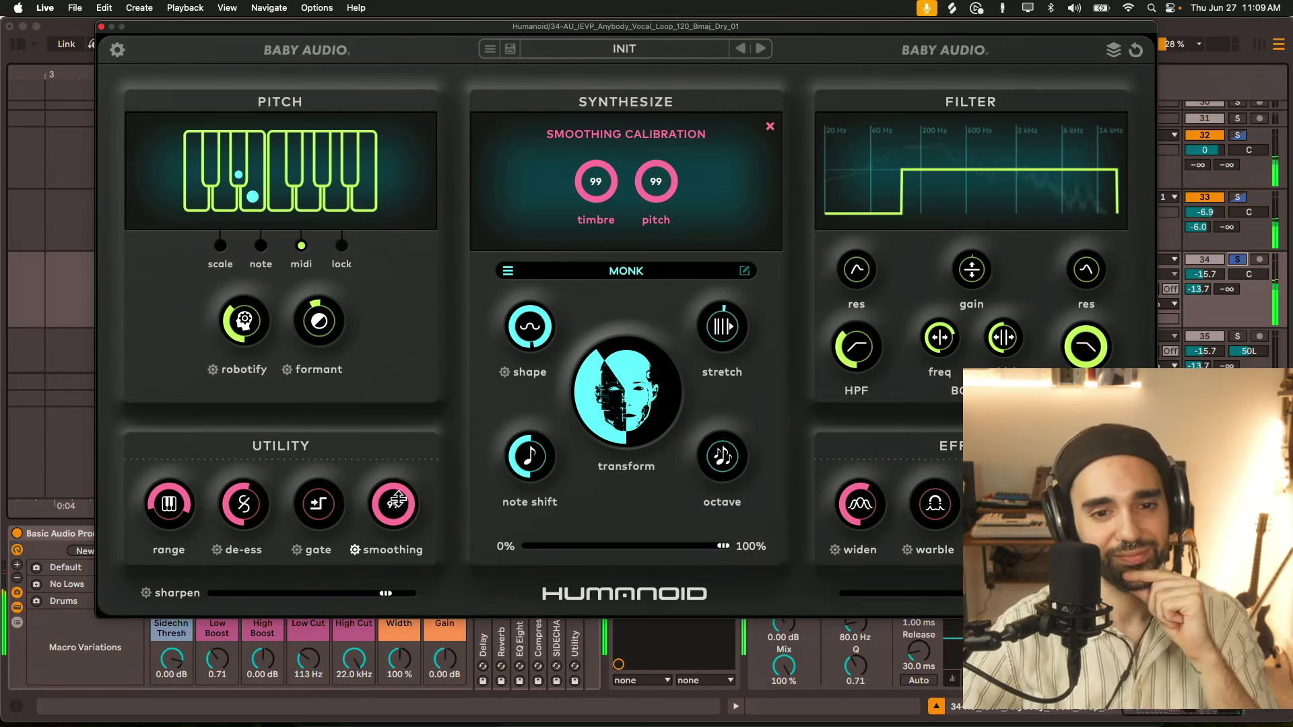
drag(399, 499, 404, 614)
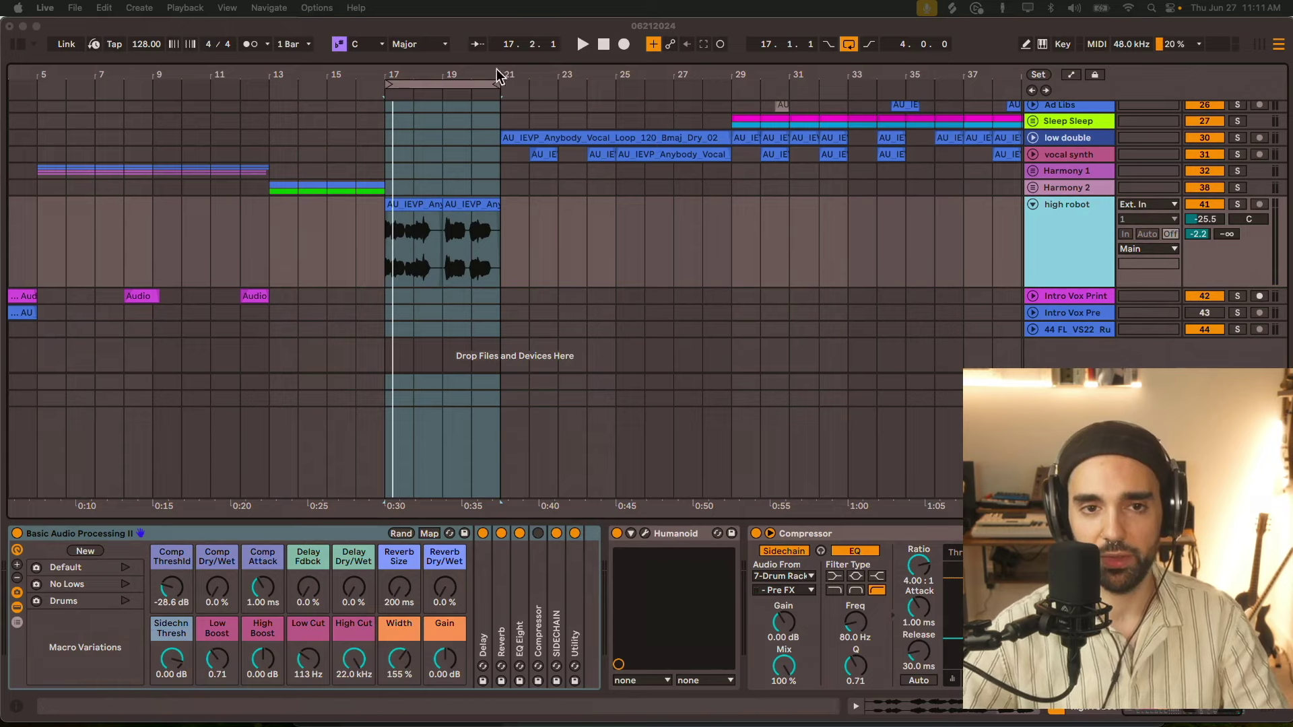
Loop-play bars 17–21, solo the high robot track, and zoom in around bar 18
click(459, 82)
key(space)
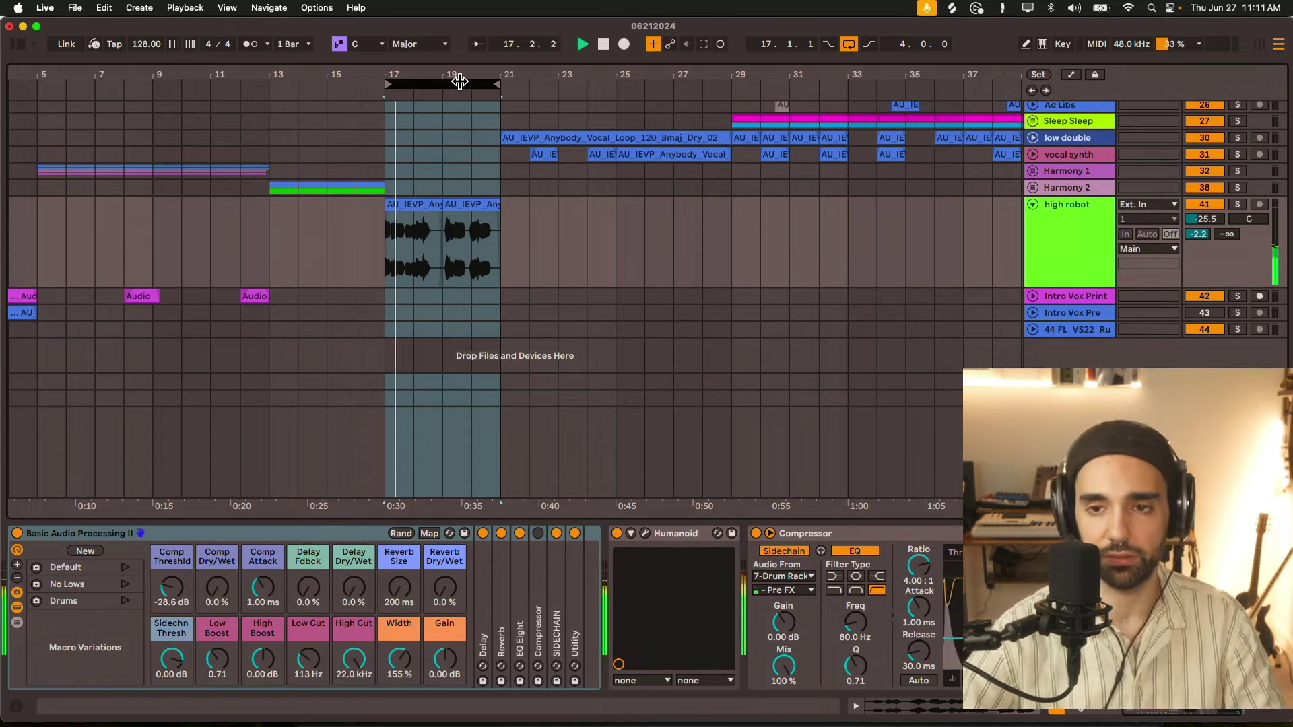
scroll(685, 246, up, 5)
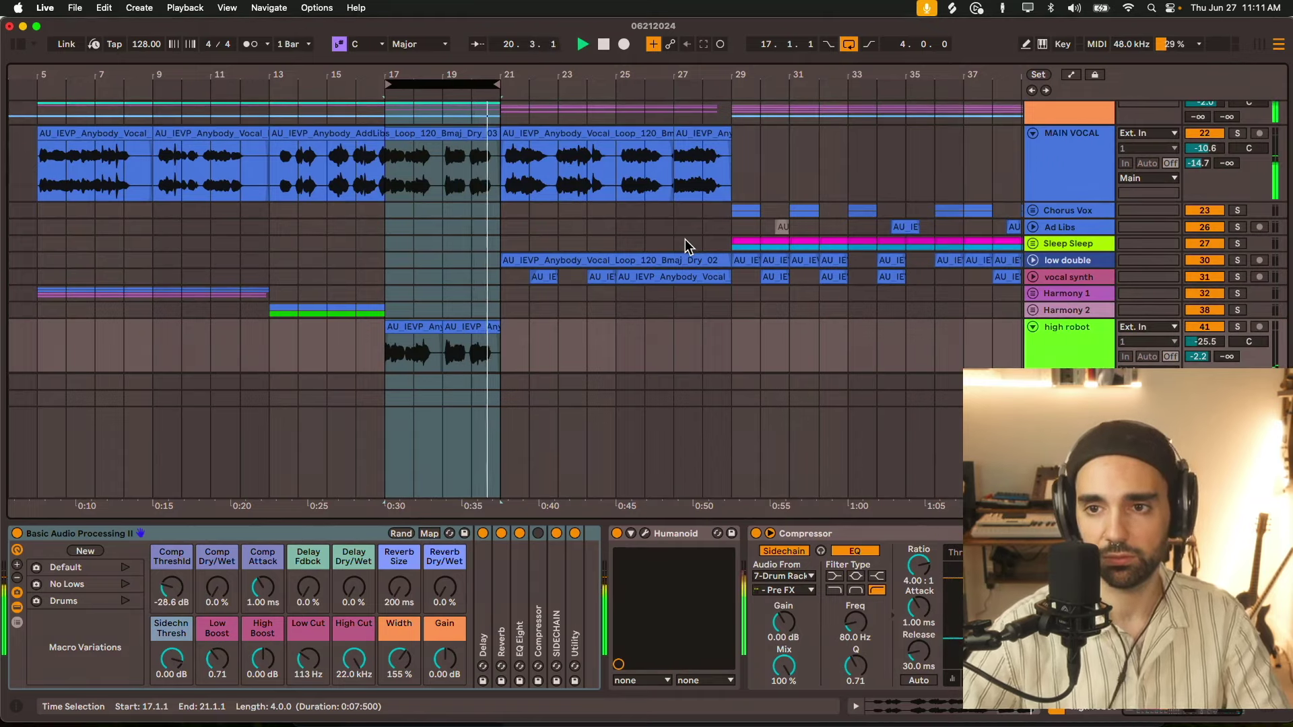
click(1239, 138)
scroll(1083, 200, down, 4)
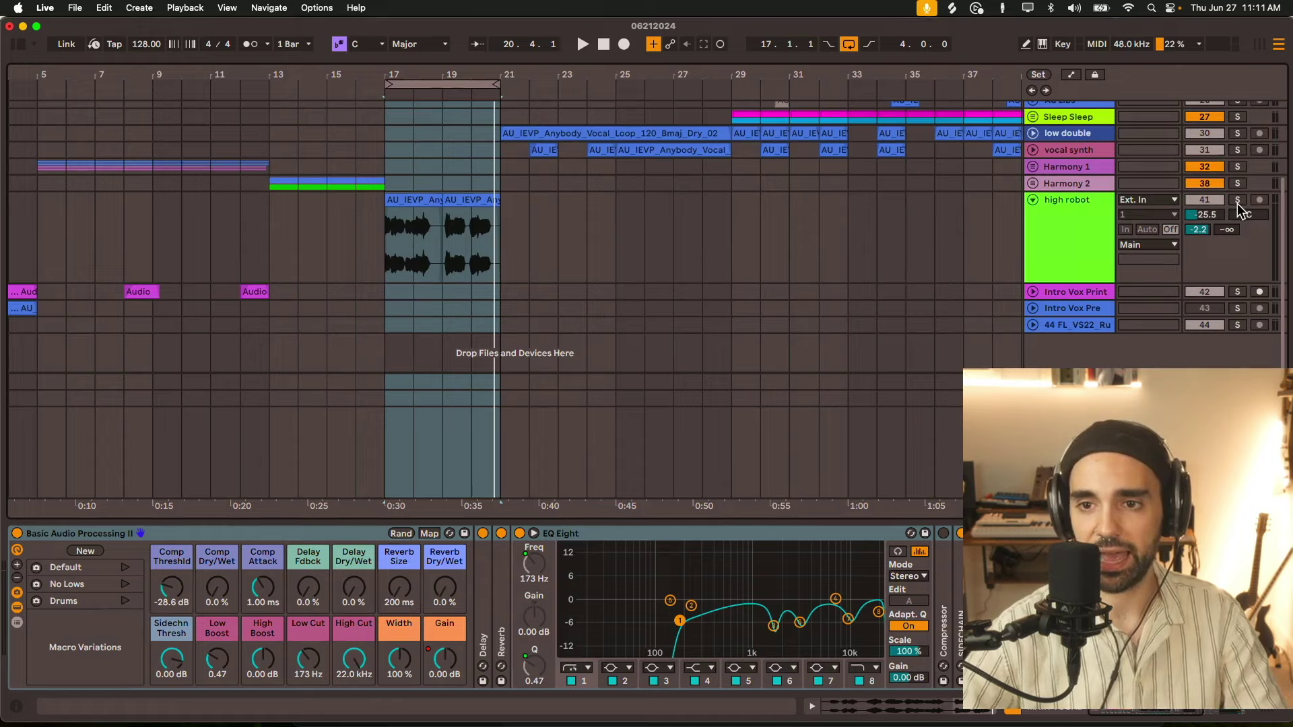
click(1238, 200)
drag(443, 80, 477, 128)
Open Humanoid on the high robot track and loop the vocal through it with the plugin focused
key(super+alt+p)
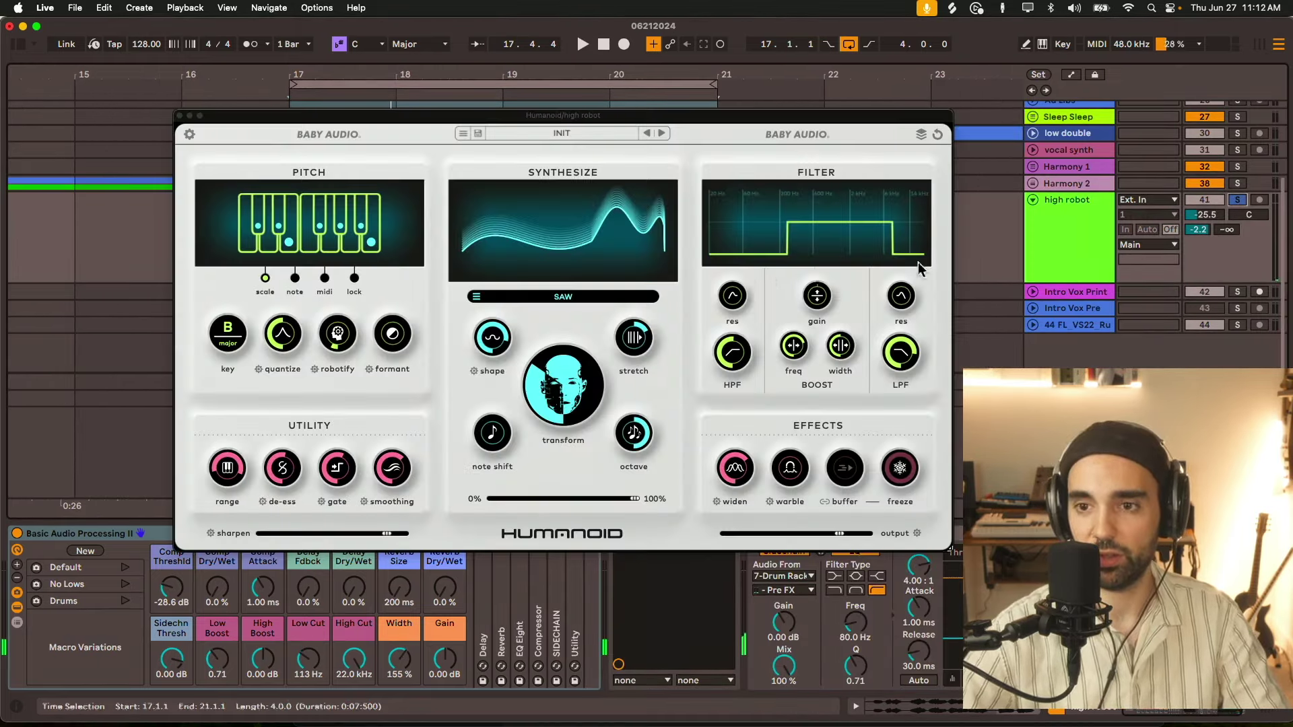
key(space)
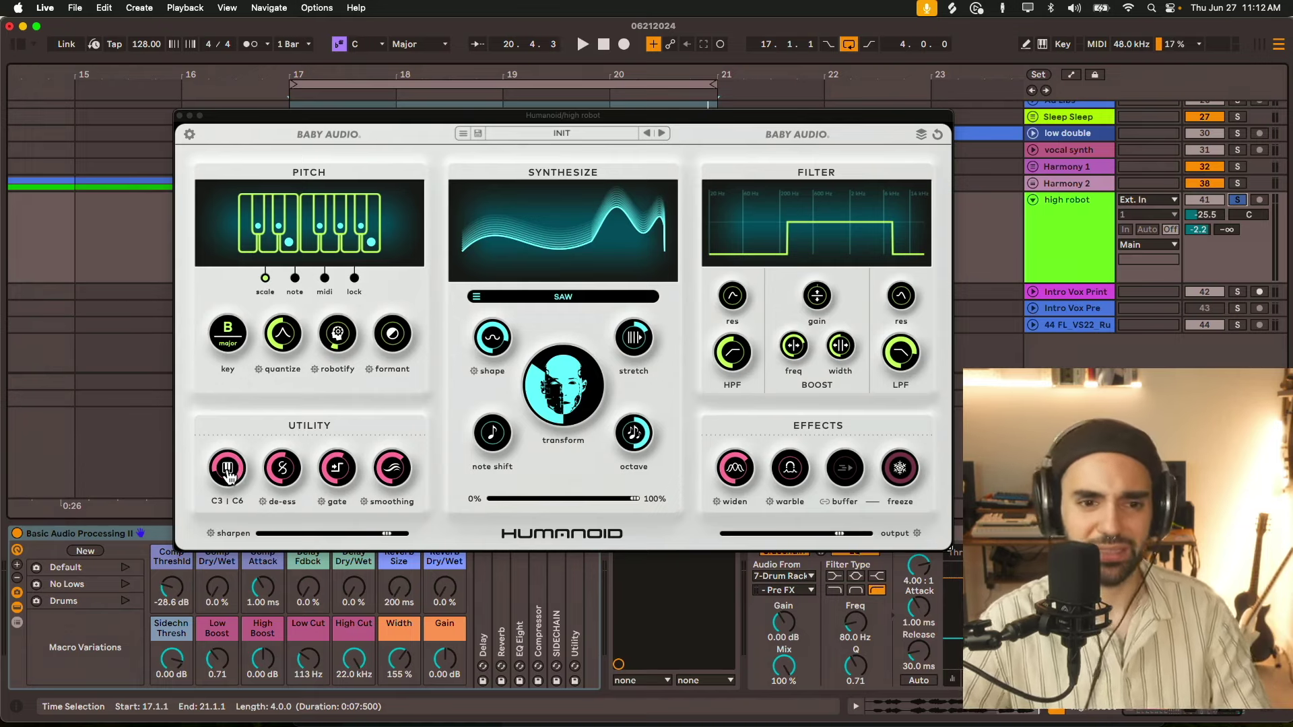
click(228, 472)
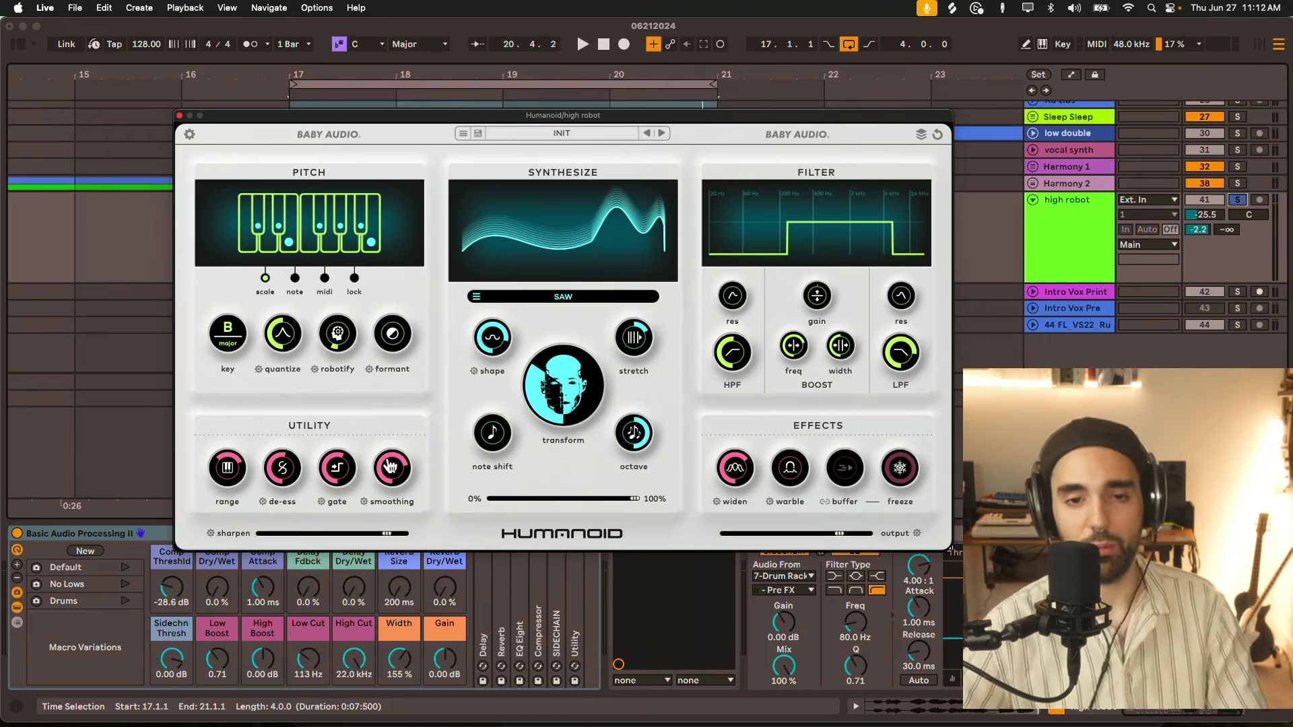
Browse Humanoid's synth waveform grid and keep the SAW waveform
click(555, 299)
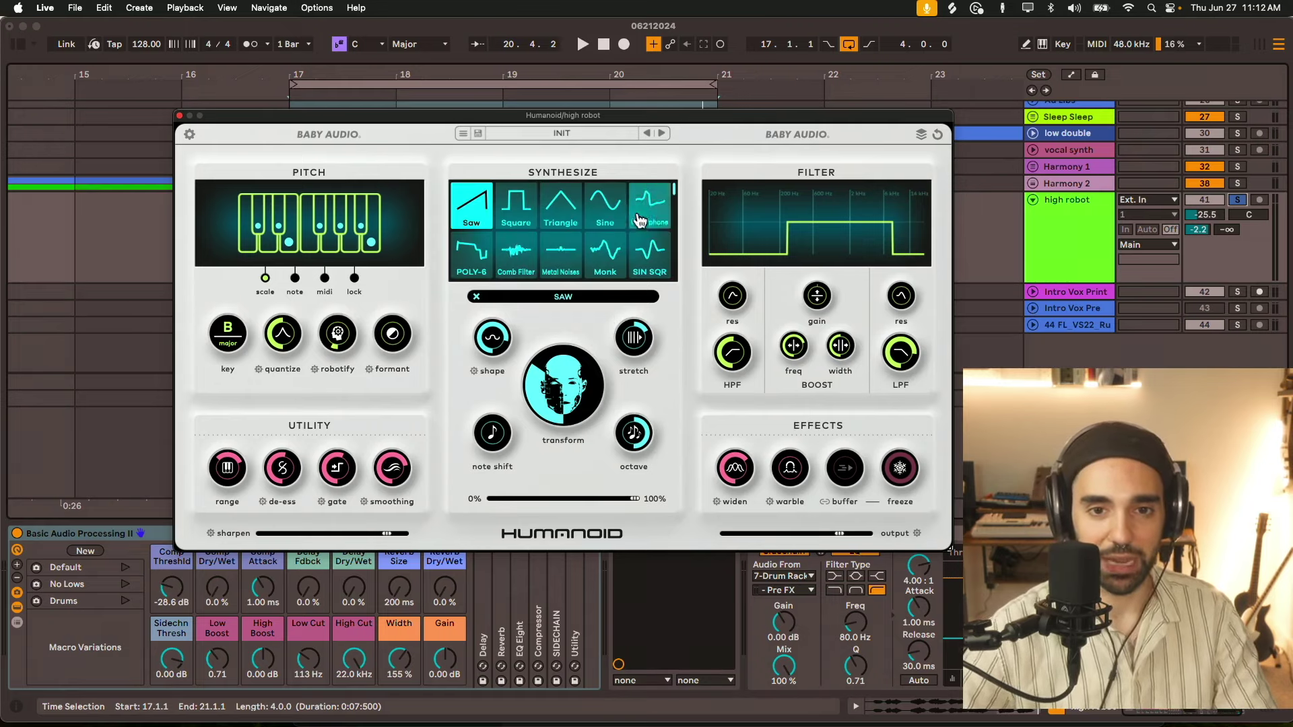
scroll(633, 243, down, 1)
scroll(632, 242, down, 3)
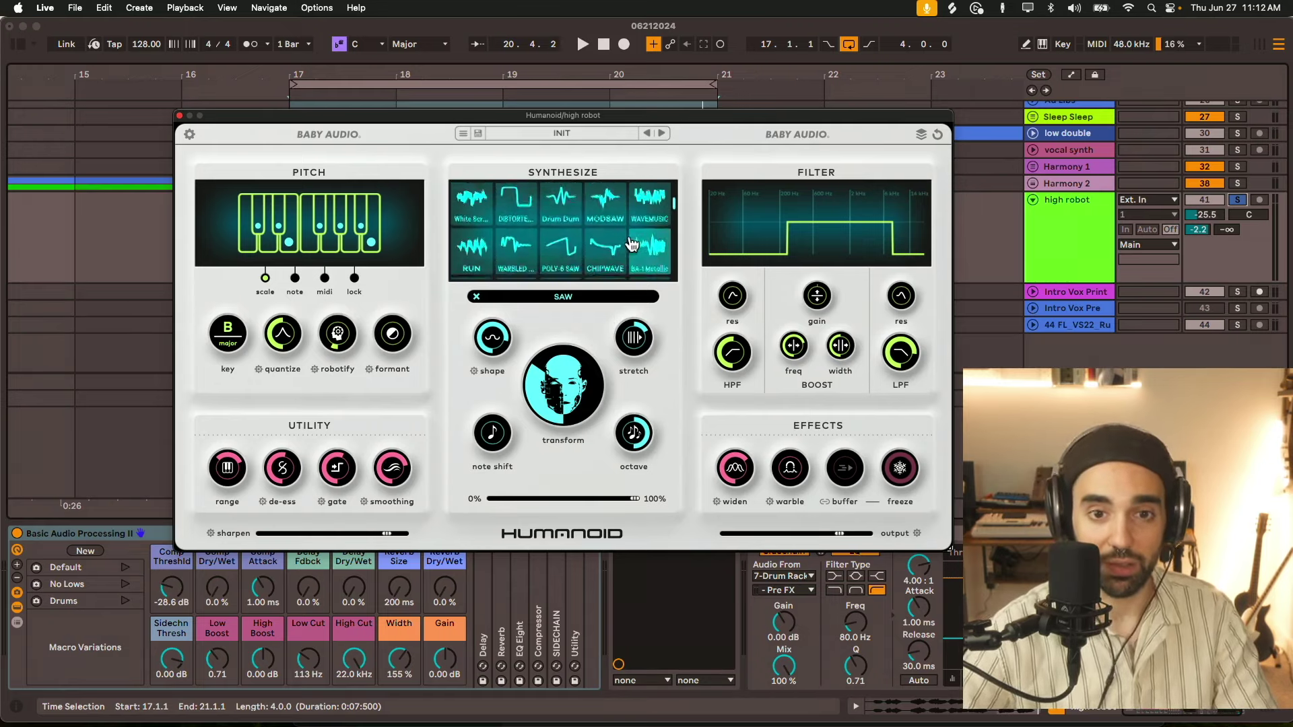
click(546, 404)
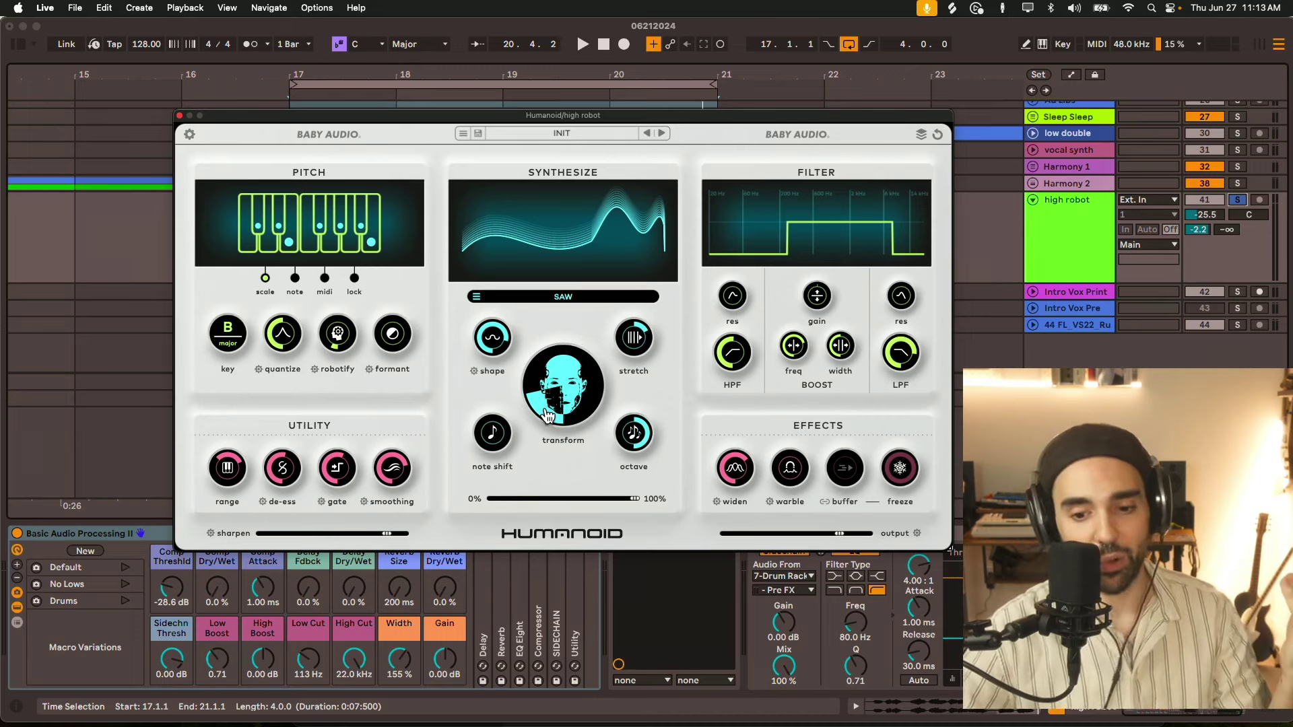
Turn Humanoid's Transform knob up toward a robotic voice and audition the result
drag(546, 414, 549, 352)
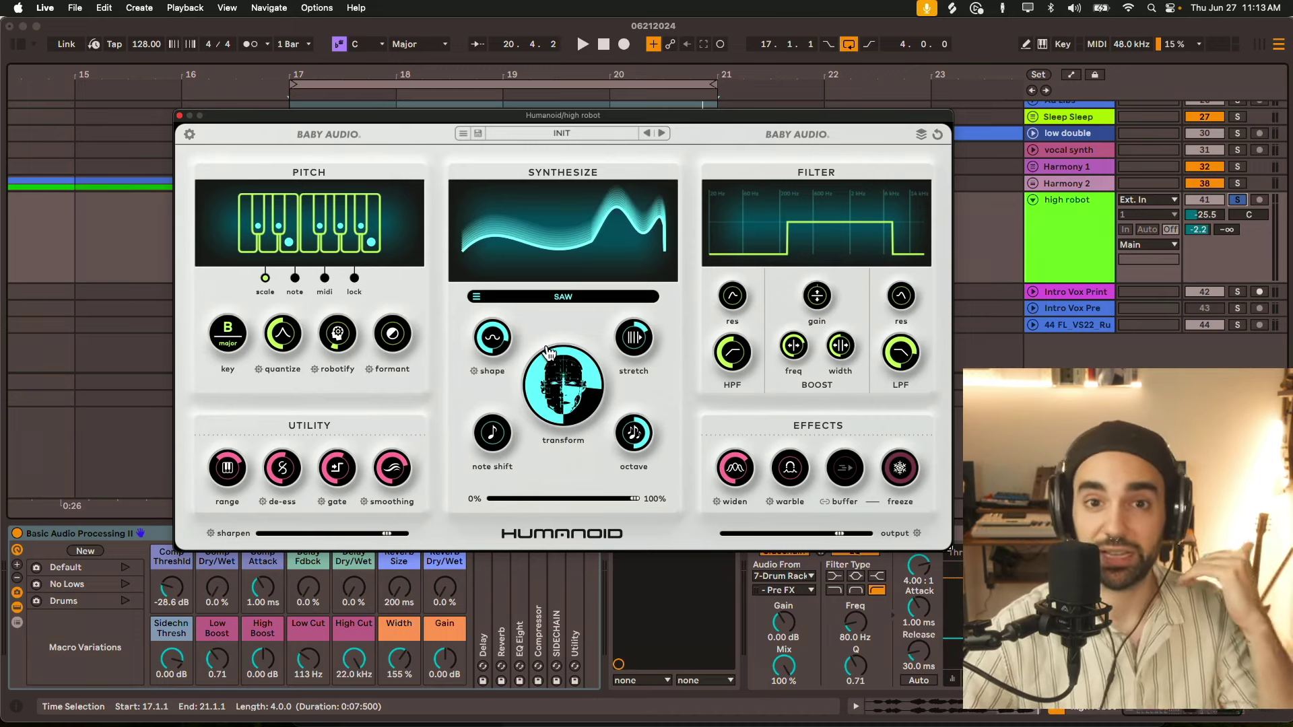
key(space)
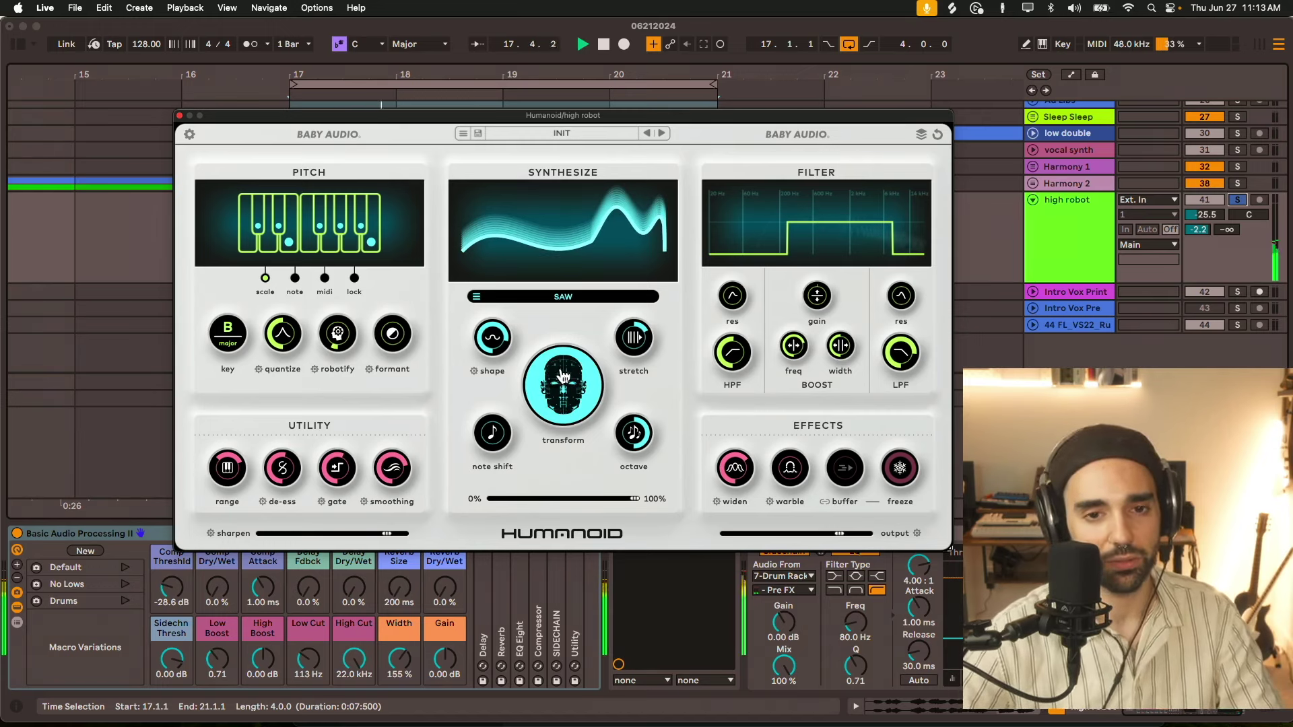
key(space)
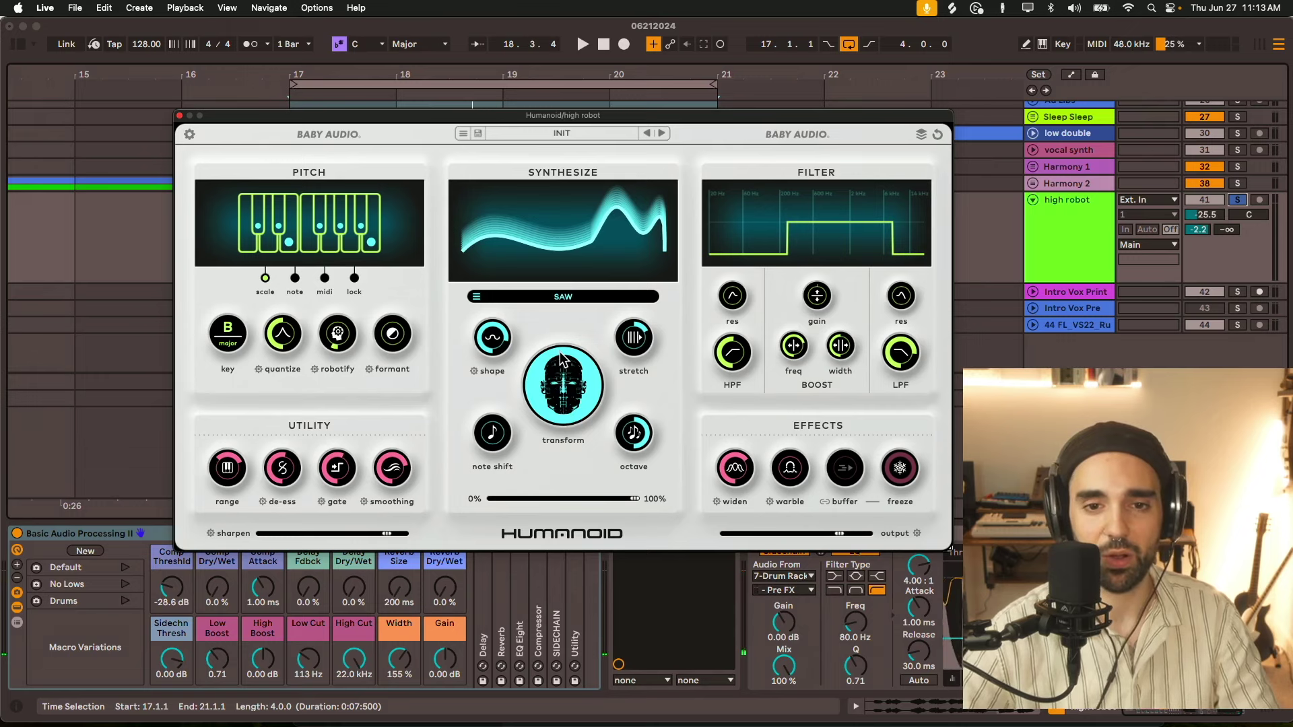
key(space)
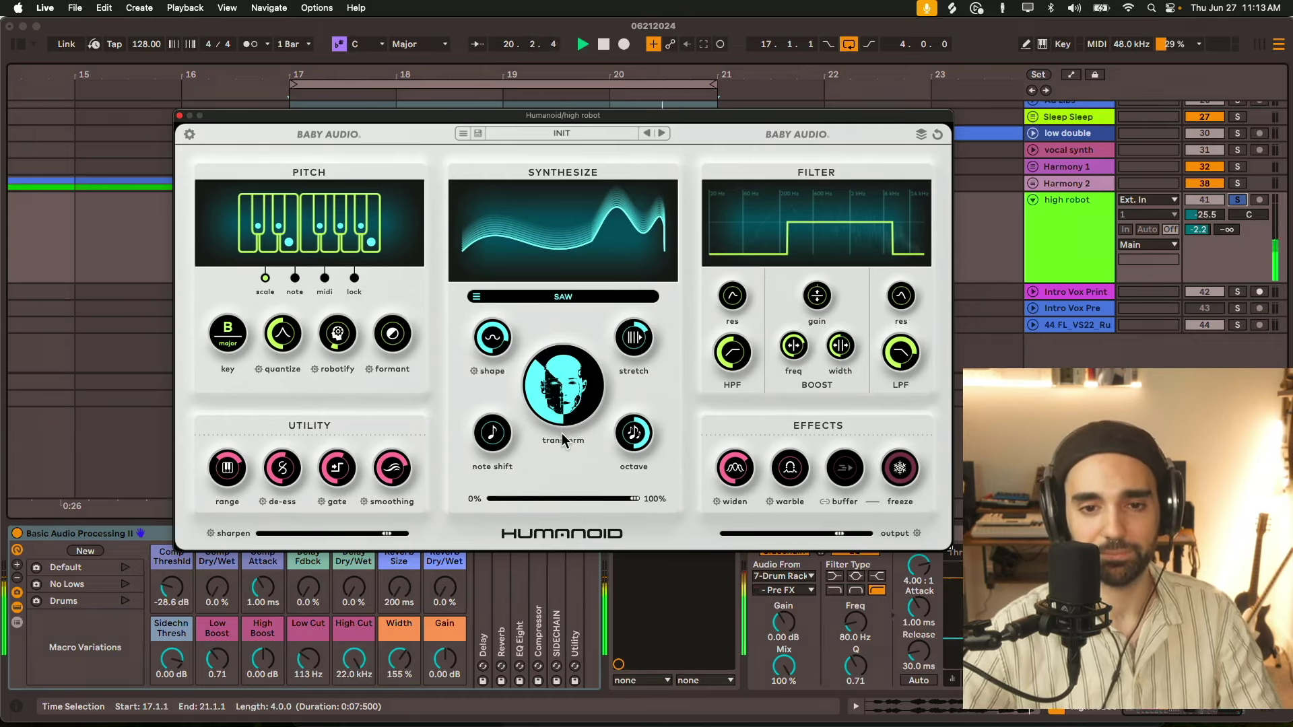
key(space)
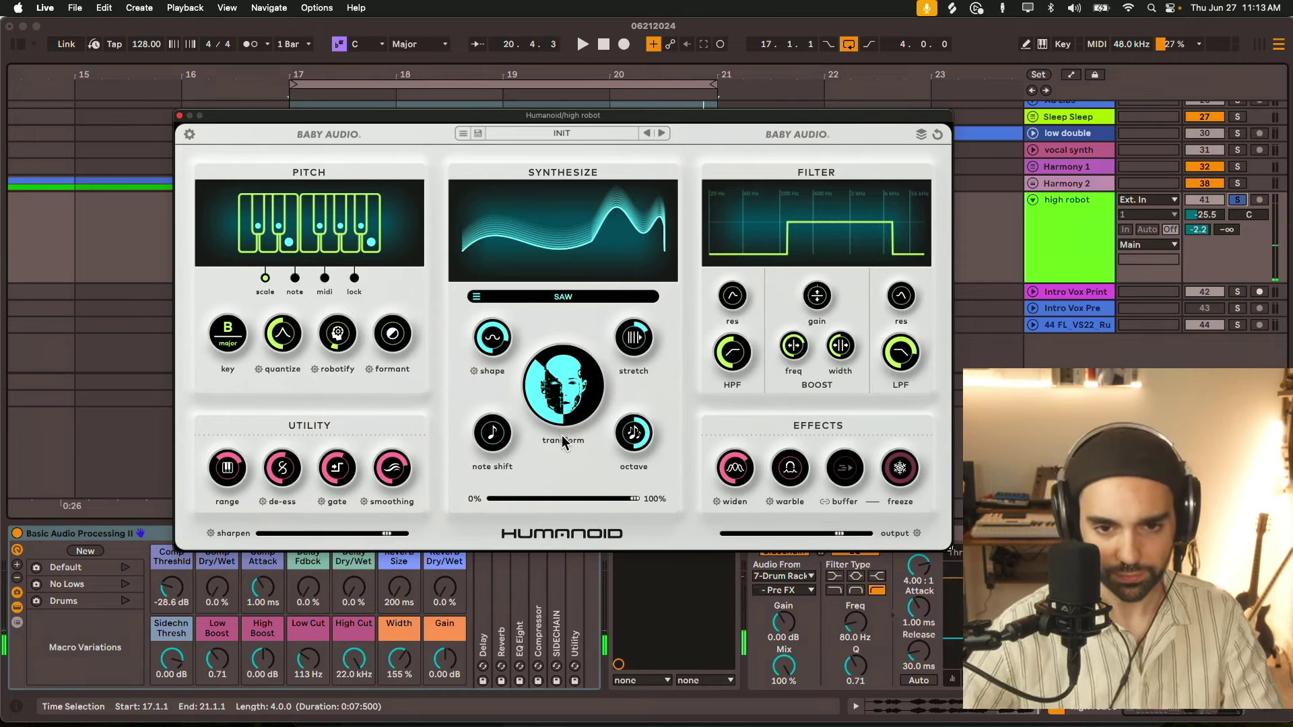
Try Humanoid octave amounts of +03, +90 and -51 while auditioning the high robot vocal
key(space)
drag(633, 460, 628, 490)
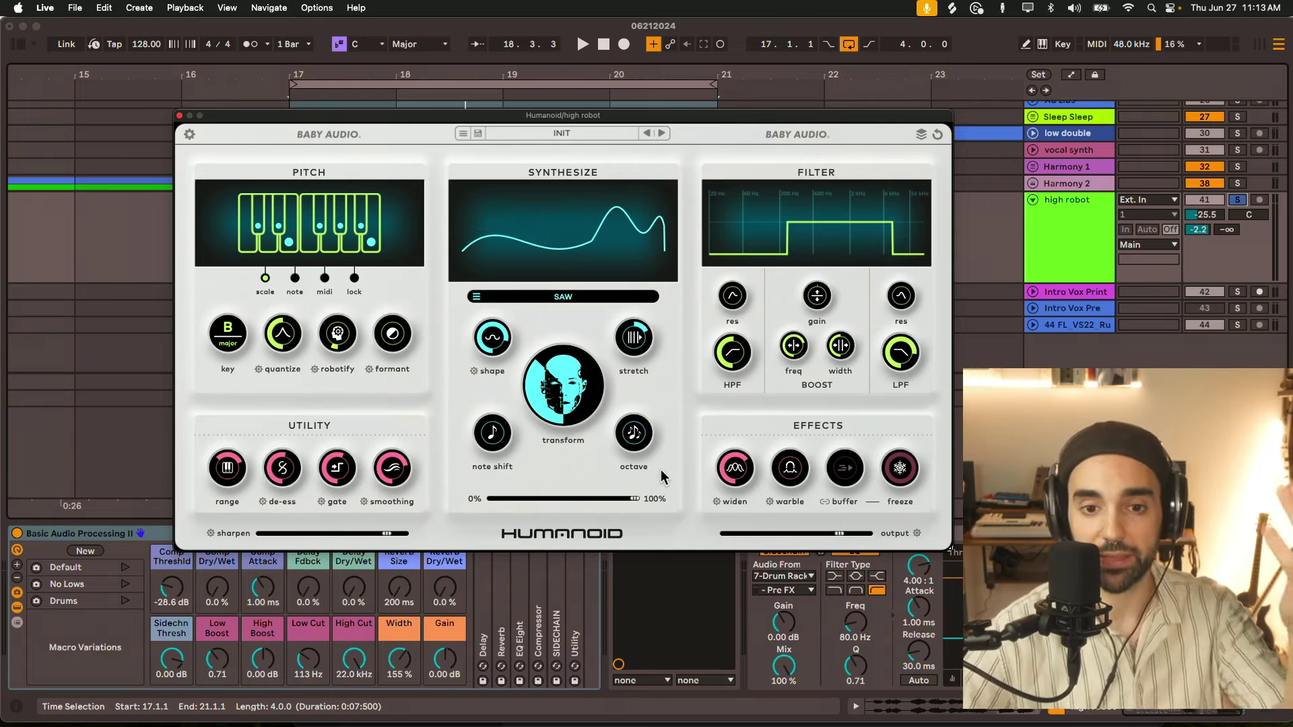
key(space)
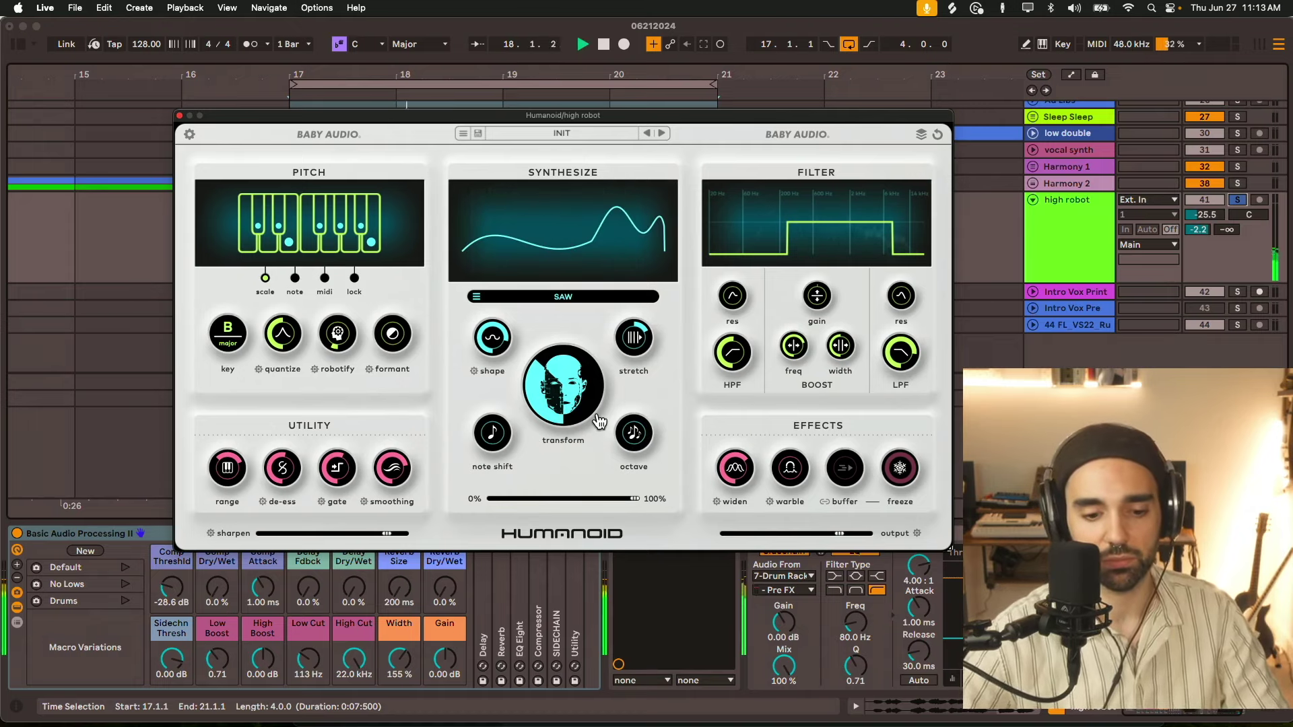
key(space)
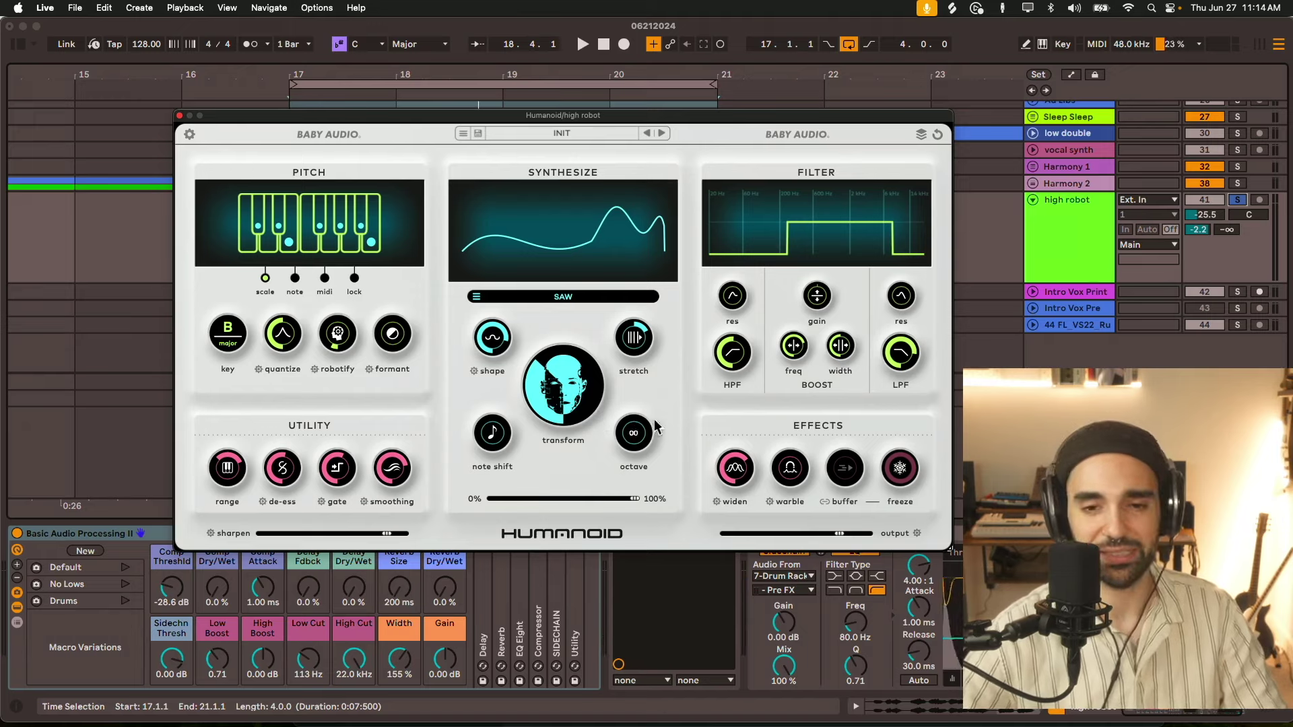
mouse_move(632, 443)
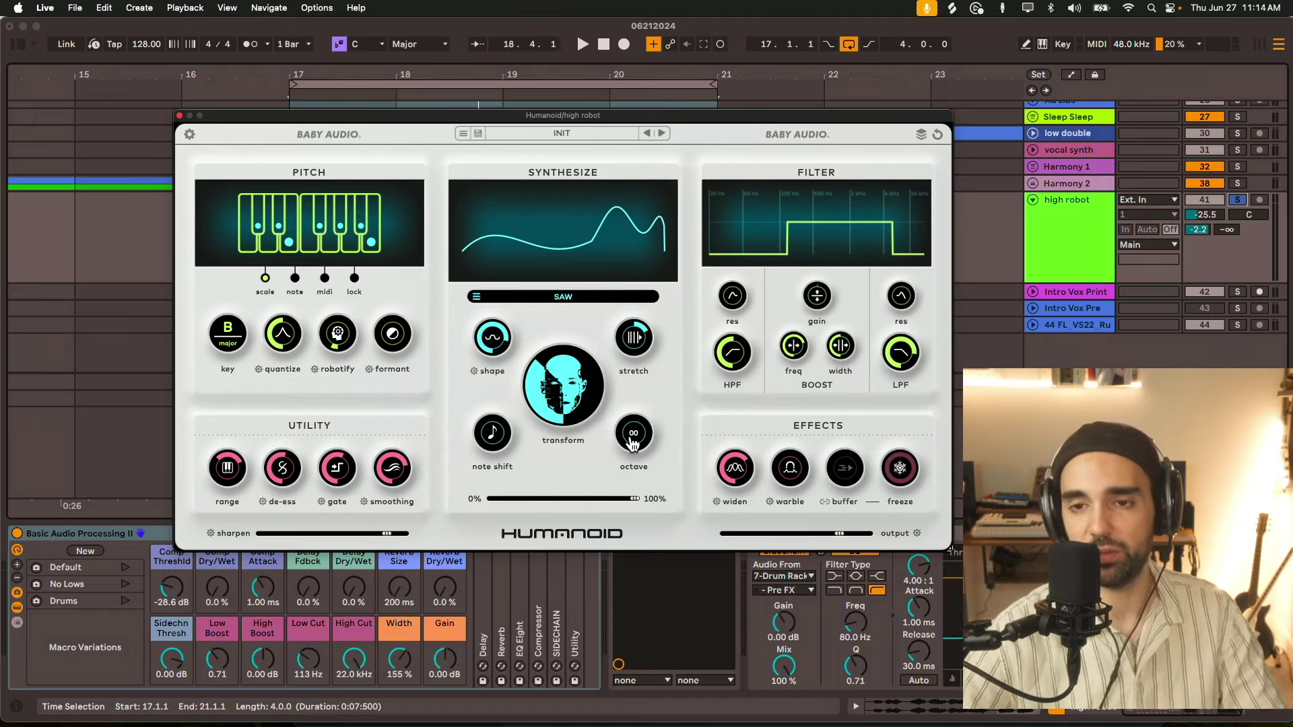
drag(631, 442, 629, 360)
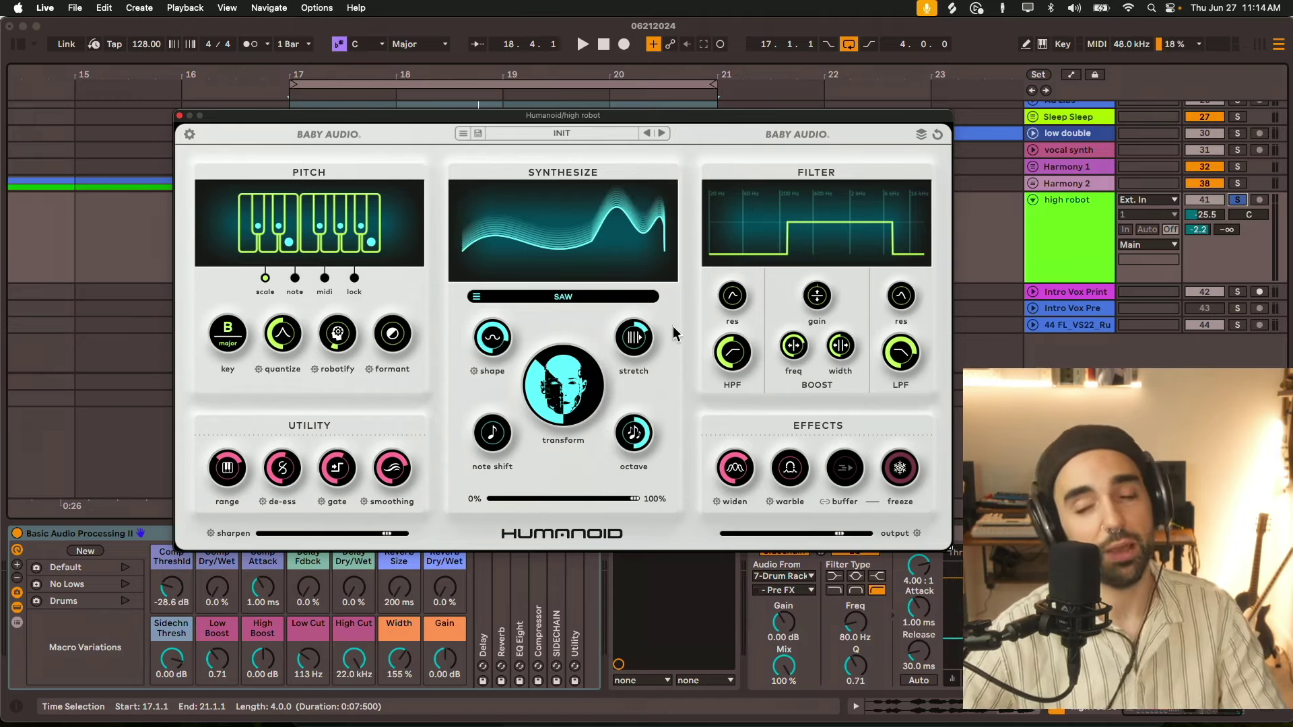
key(space)
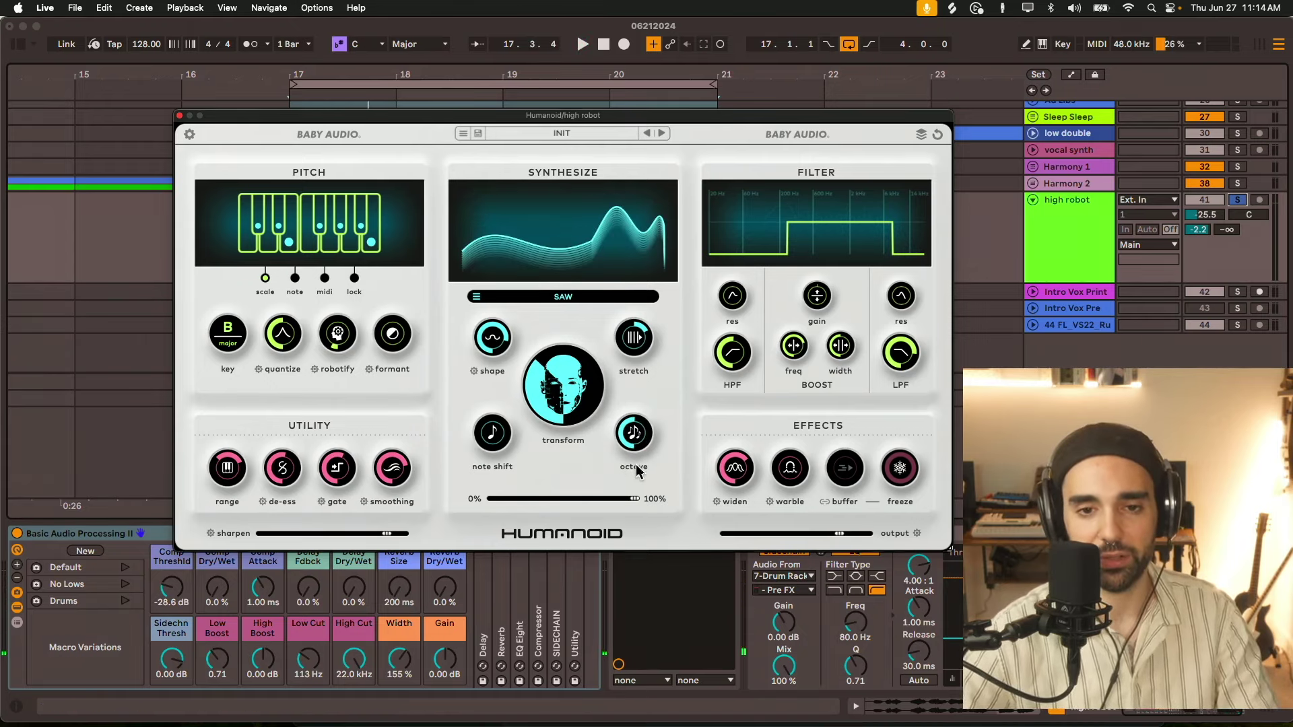
drag(636, 470, 633, 383)
Push stretch to +99 and turn shape to minimum, replaying from the loop start
drag(634, 338, 622, 308)
key(space)
key(space)
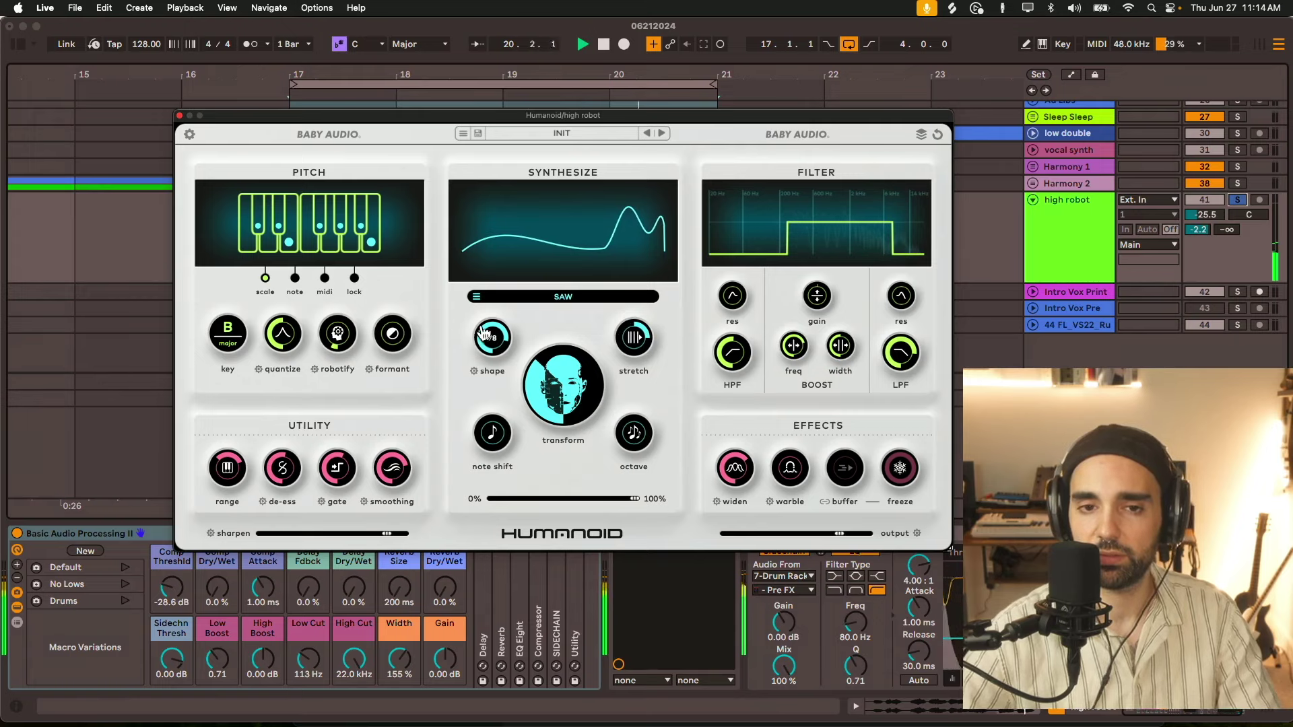
key(space)
mouse_move(501, 336)
mouse_down()
mouse_move(506, 441)
mouse_move(487, 336)
mouse_move(490, 349)
mouse_up()
key(space)
key(space)
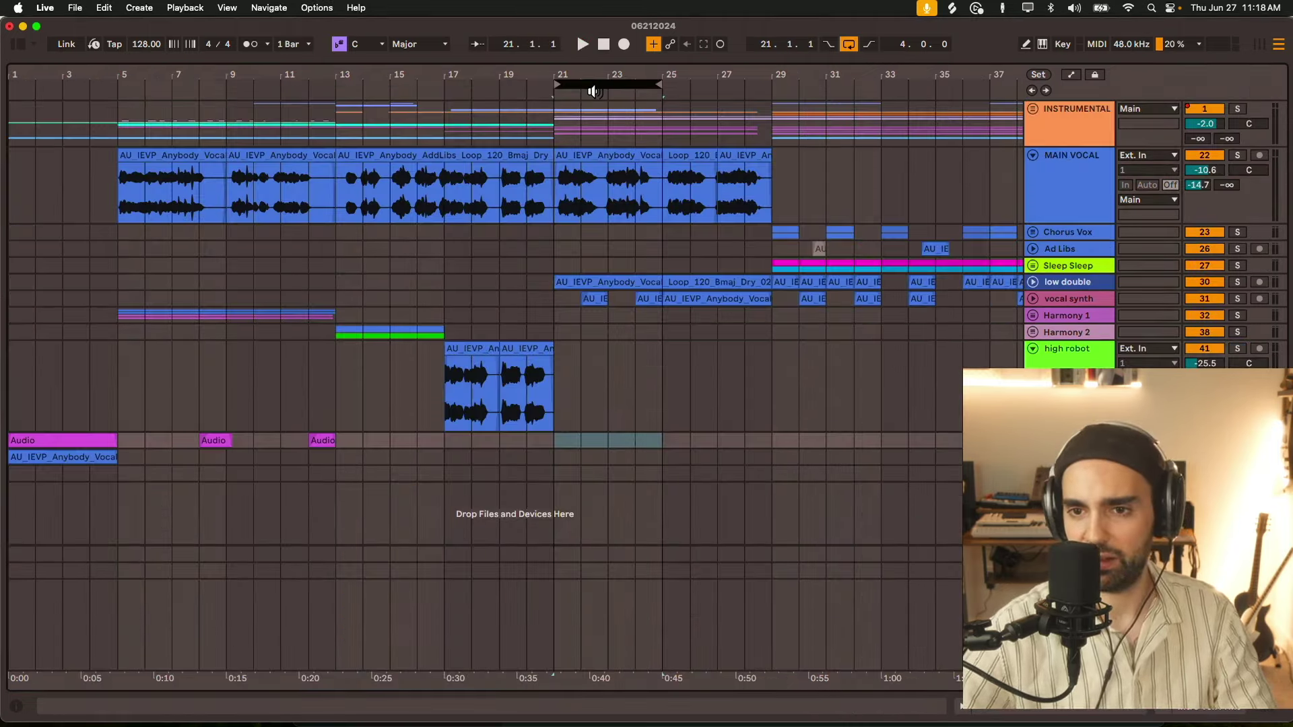
Lengthen the loop to eight bars and select the low double track
key(space)
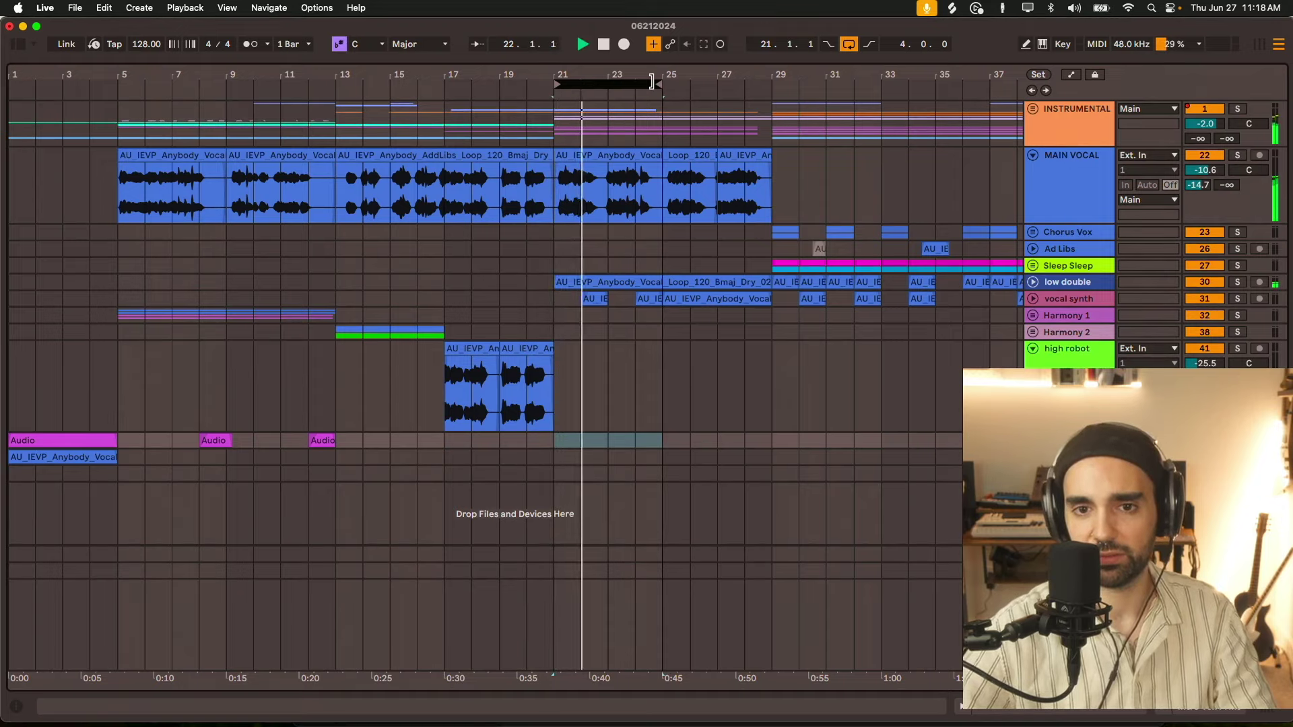
drag(652, 82, 759, 78)
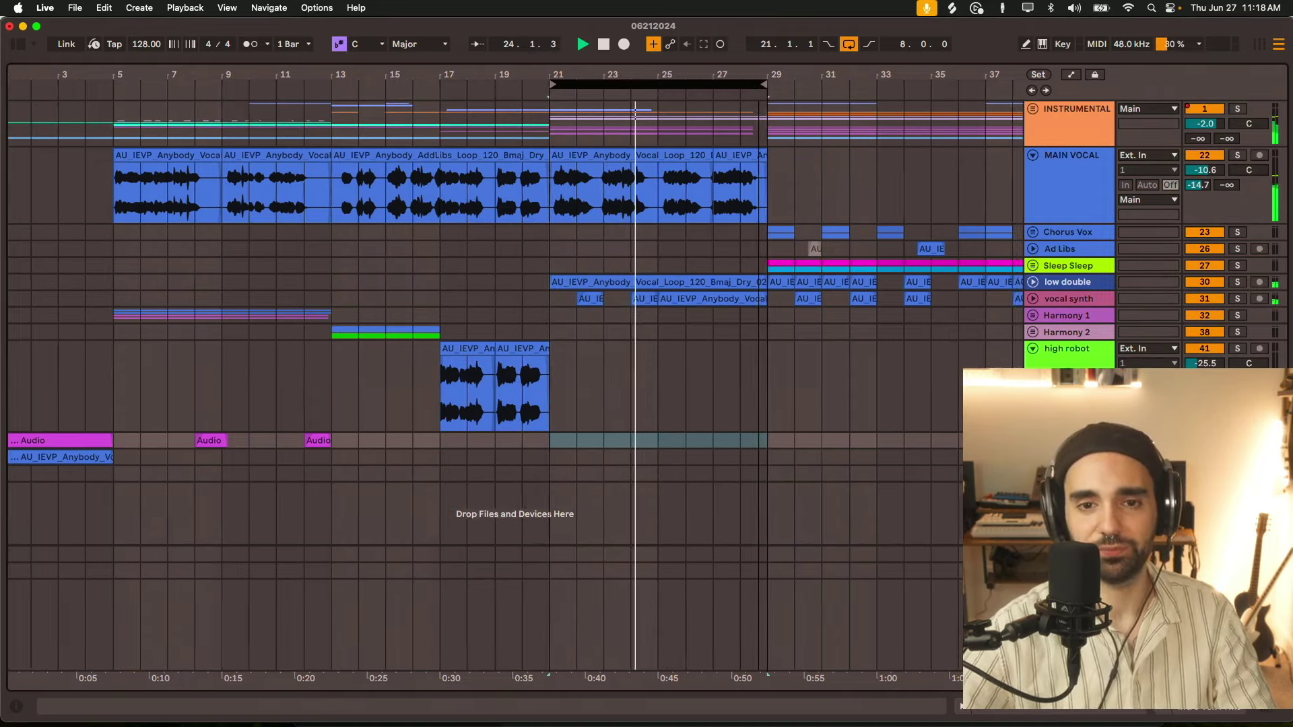
scroll(639, 101, right, 5)
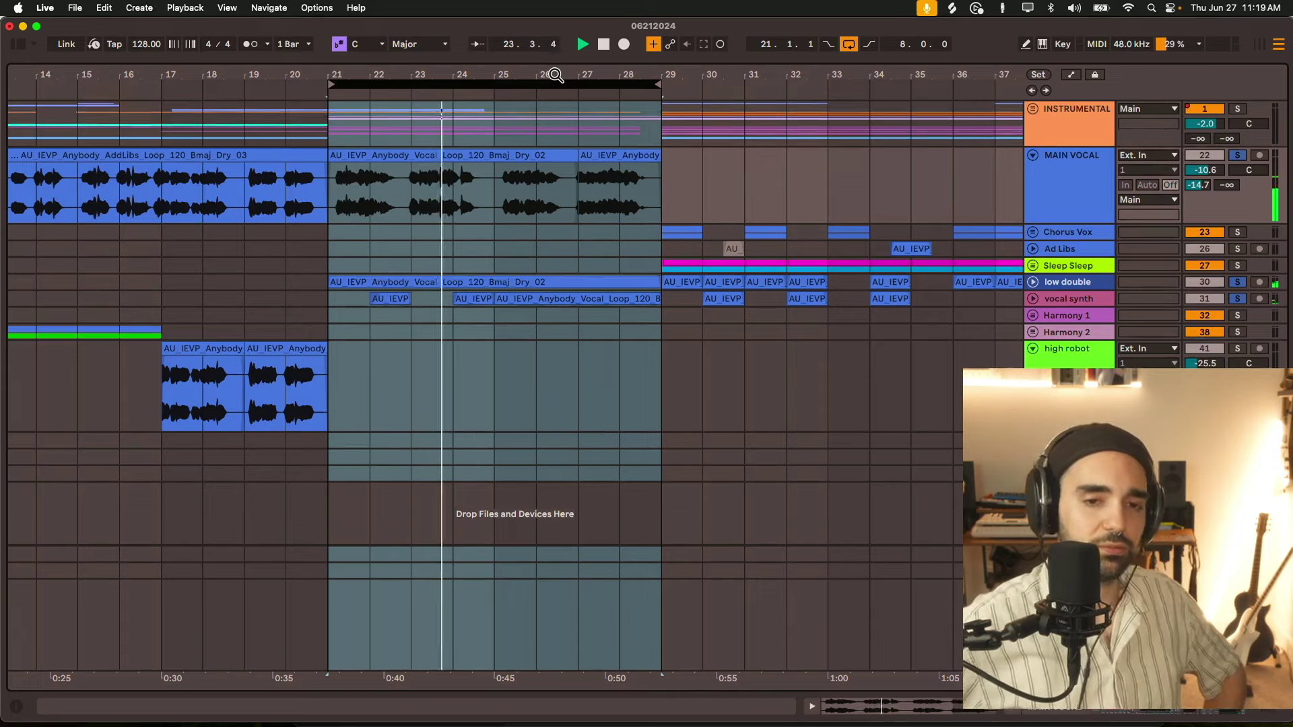
click(1040, 288)
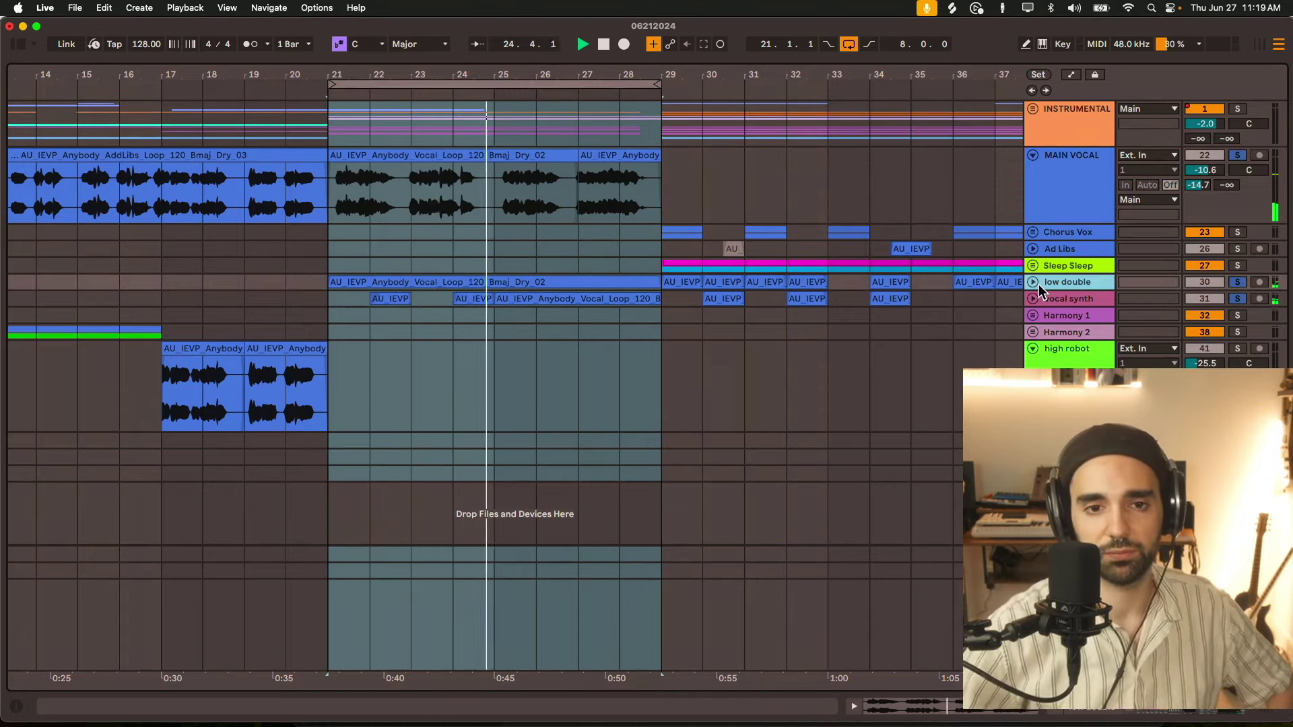
key(space)
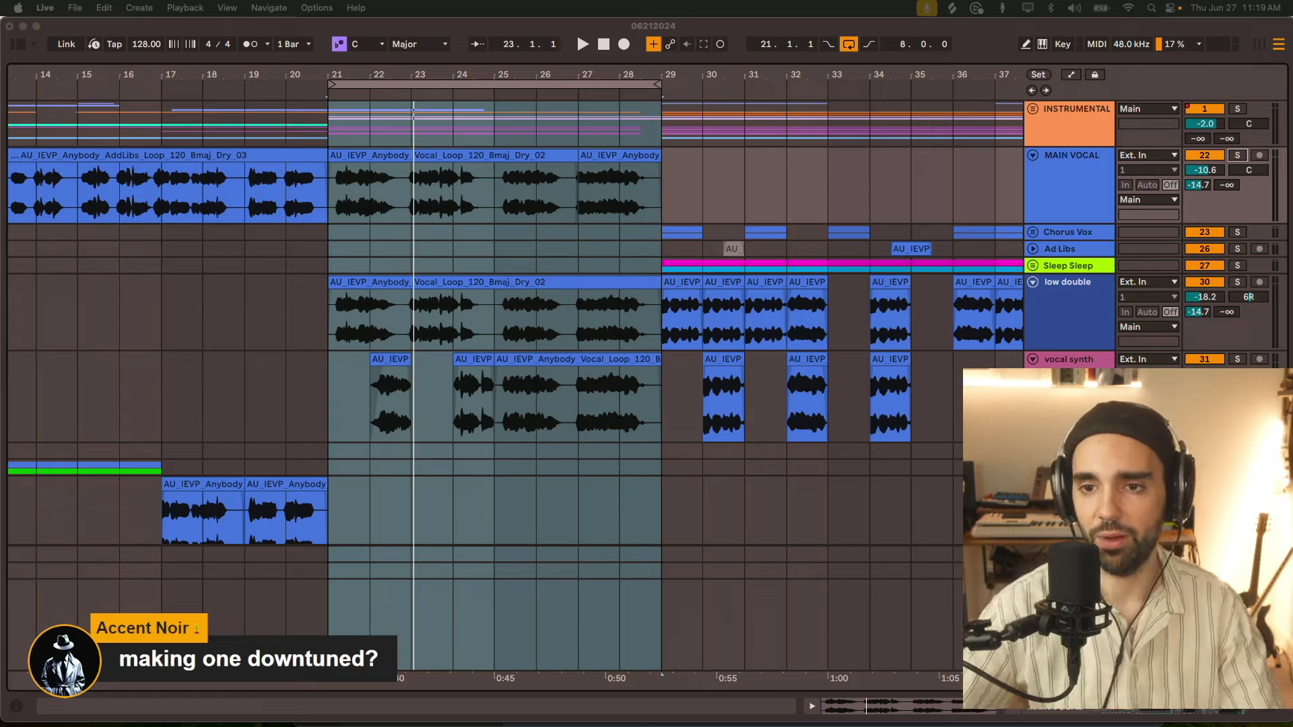
Solo low double and MAIN VOCAL, then play the low double clip from bars 21–29
click(1236, 283)
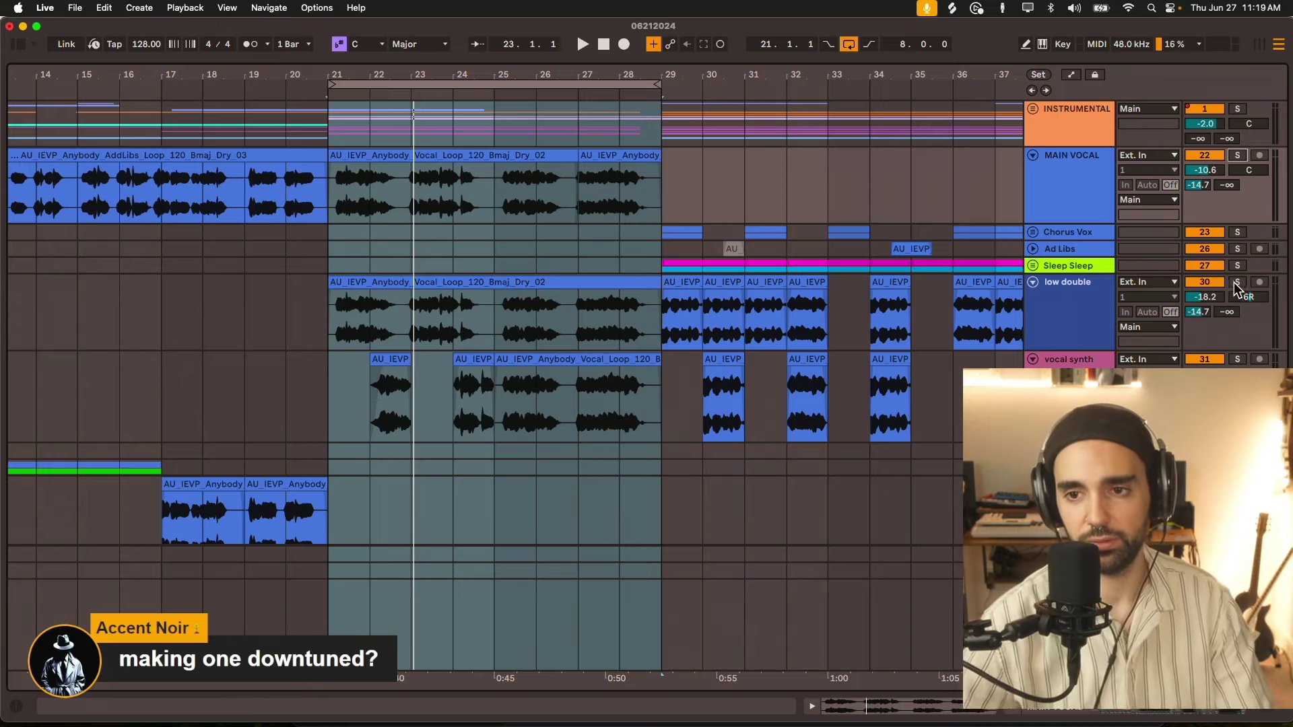
click(1236, 282)
key(space)
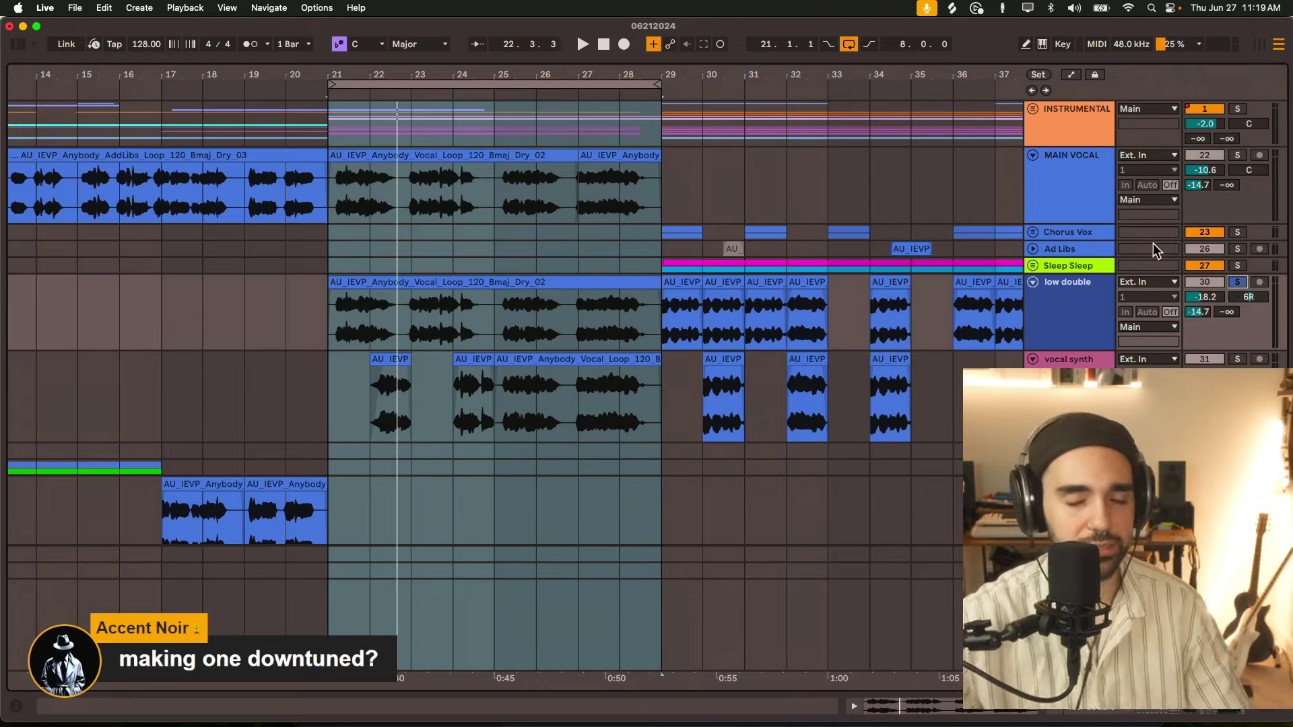
click(1239, 155)
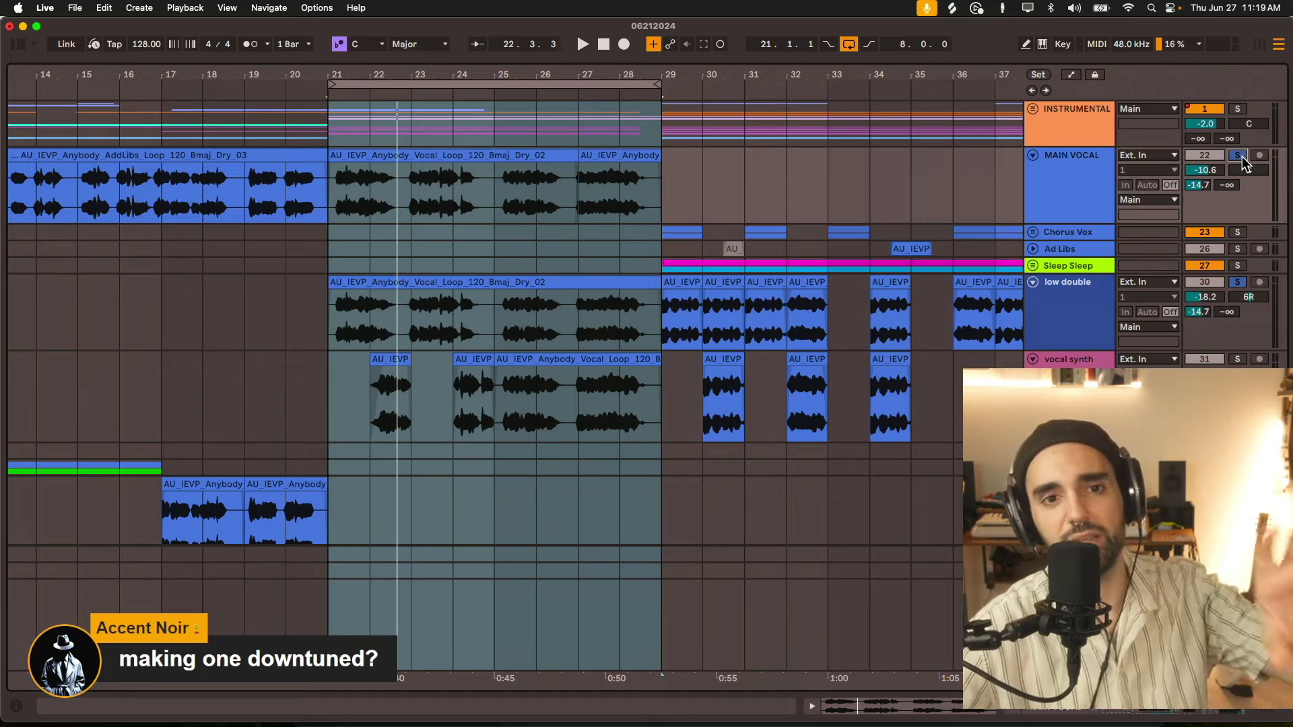
click(532, 289)
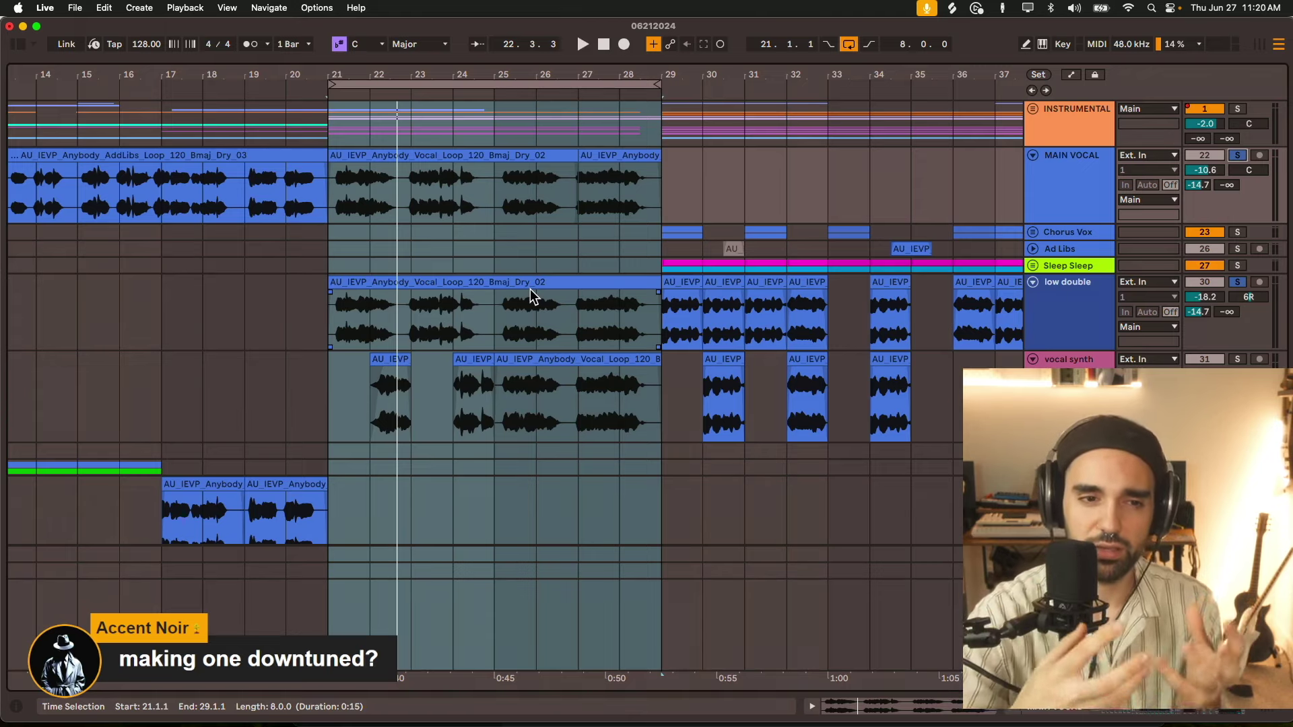
key(space)
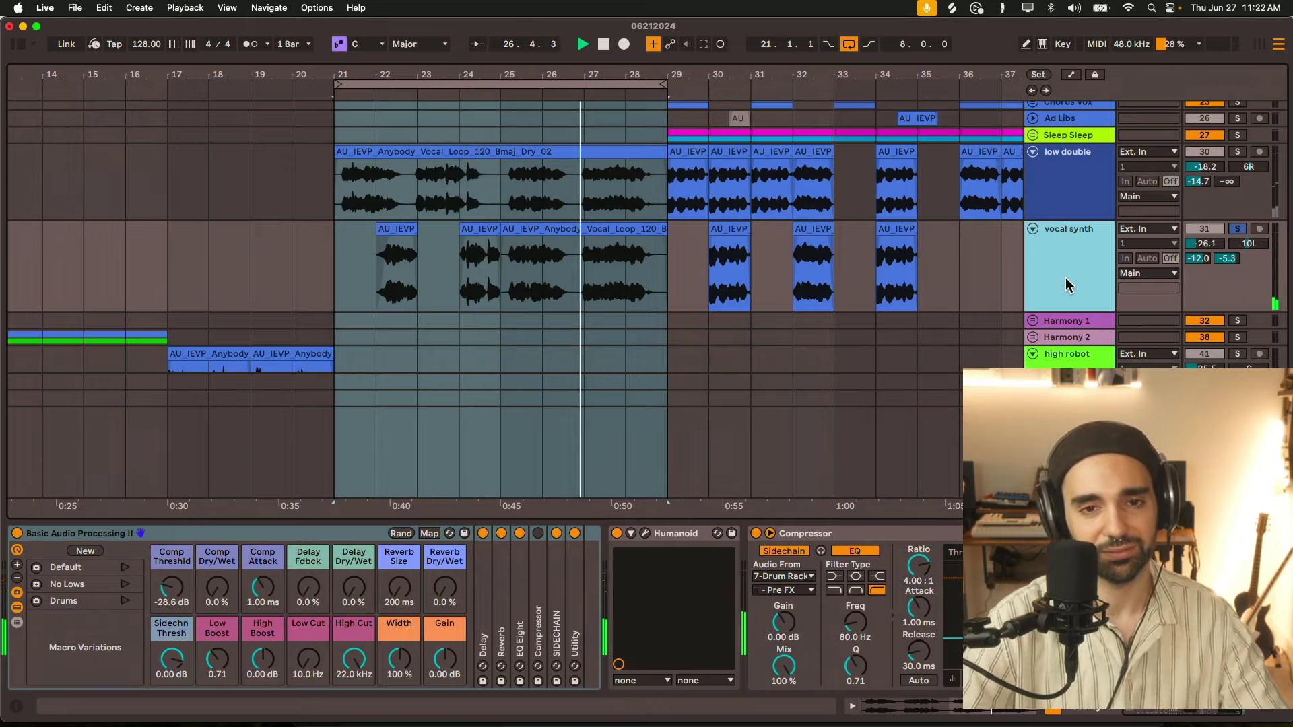
Toggle MAIN VOCAL's solo, select the vocal synth track and open its Humanoid window
scroll(1065, 278, up, 4)
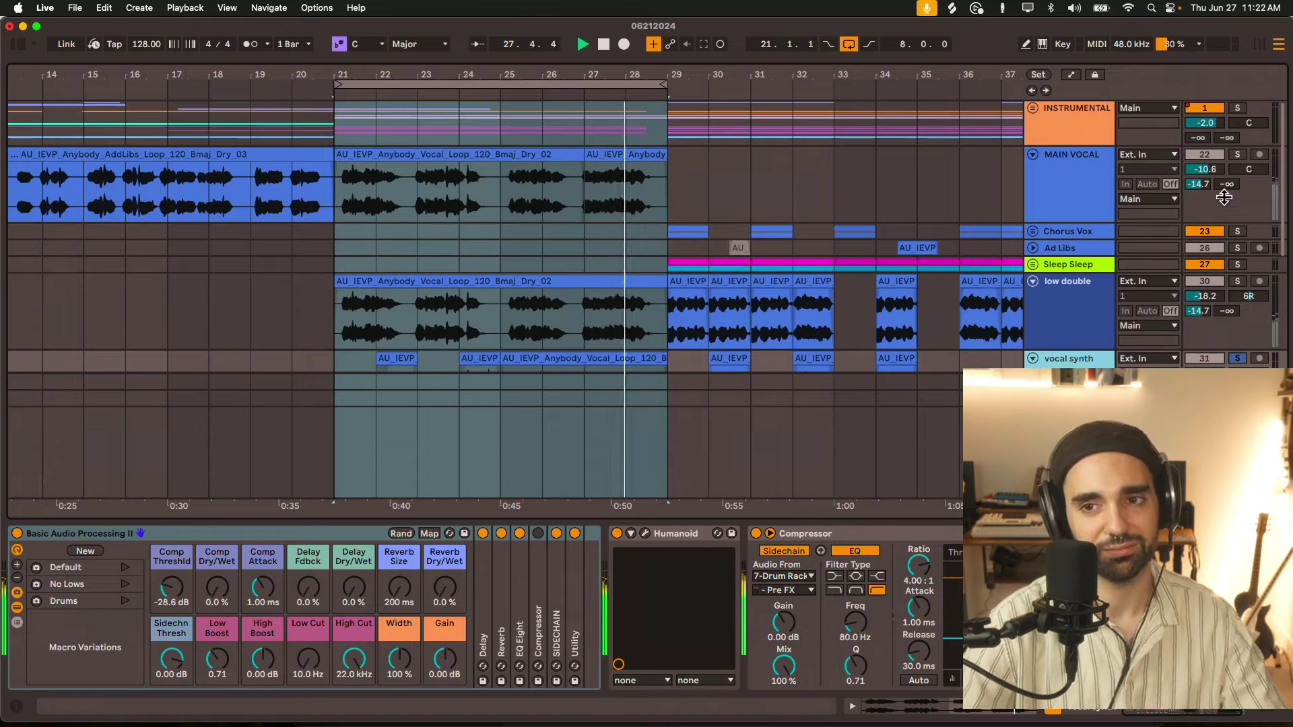
click(1238, 155)
scroll(840, 290, down, 5)
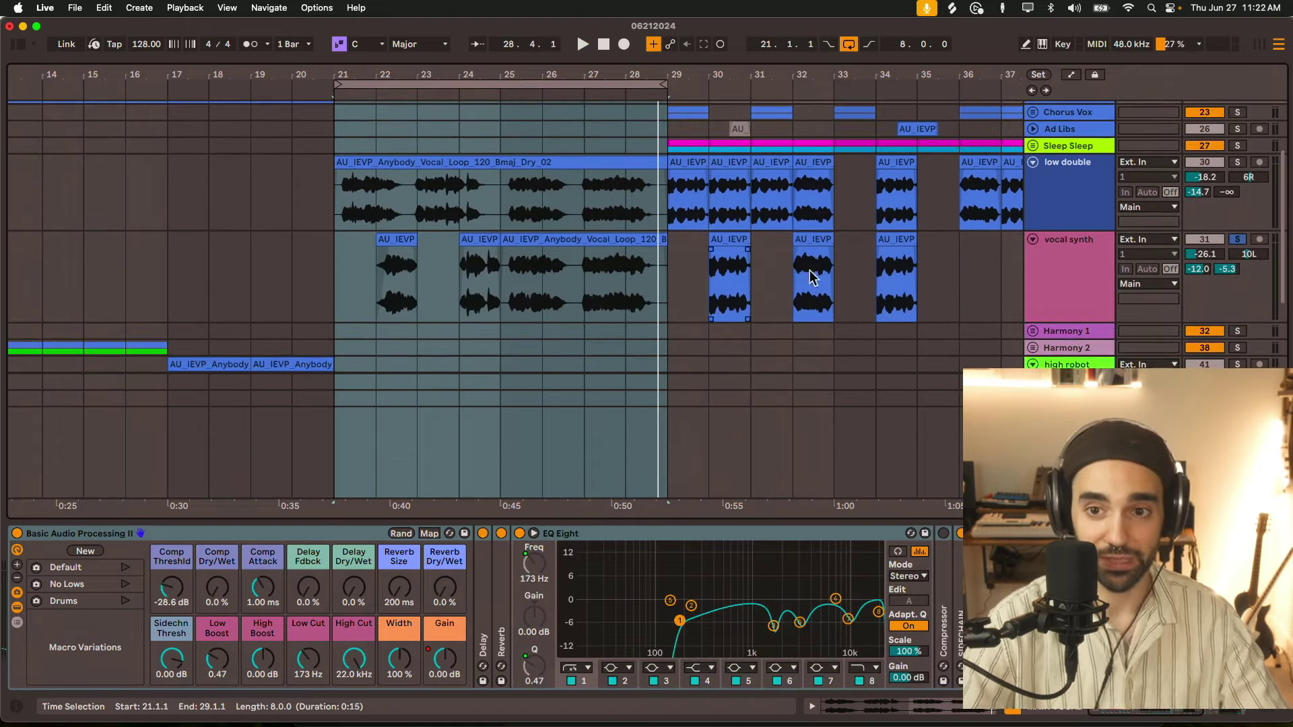
click(1075, 269)
click(646, 534)
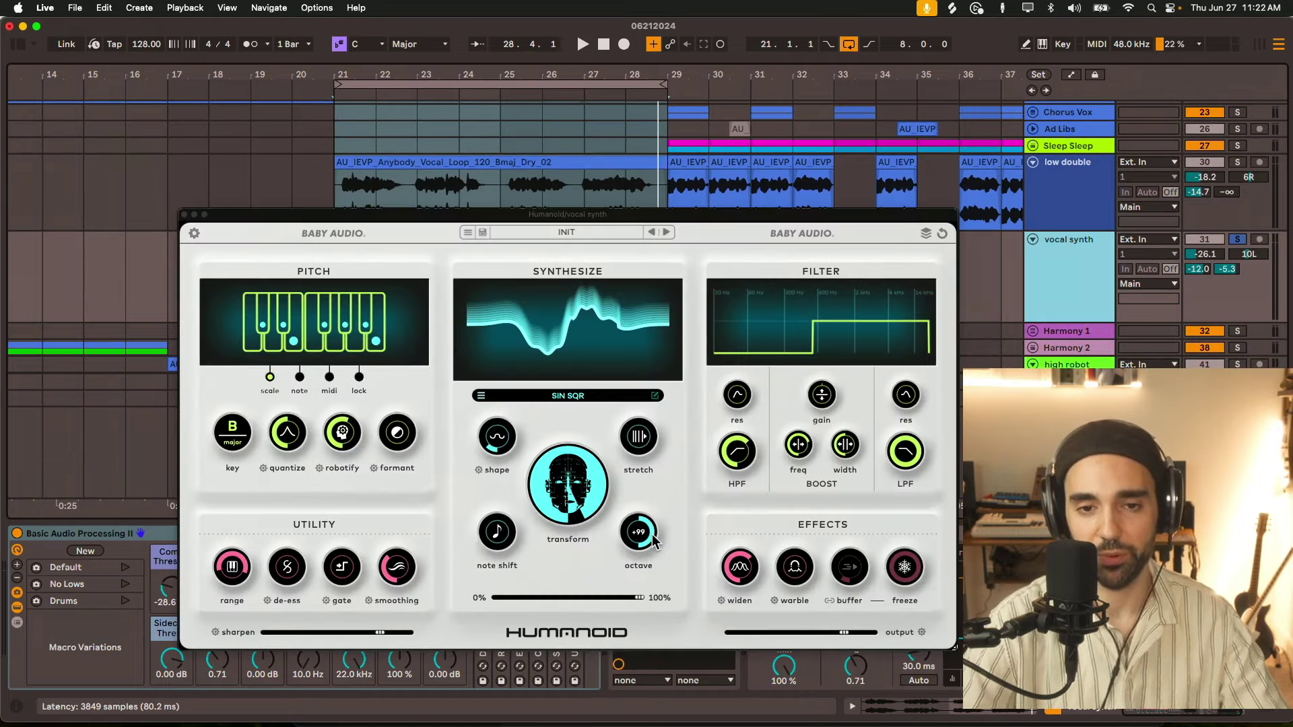
Move the Humanoid window up to uncover the device chain and reselect the vocal synth track
drag(595, 222, 584, 84)
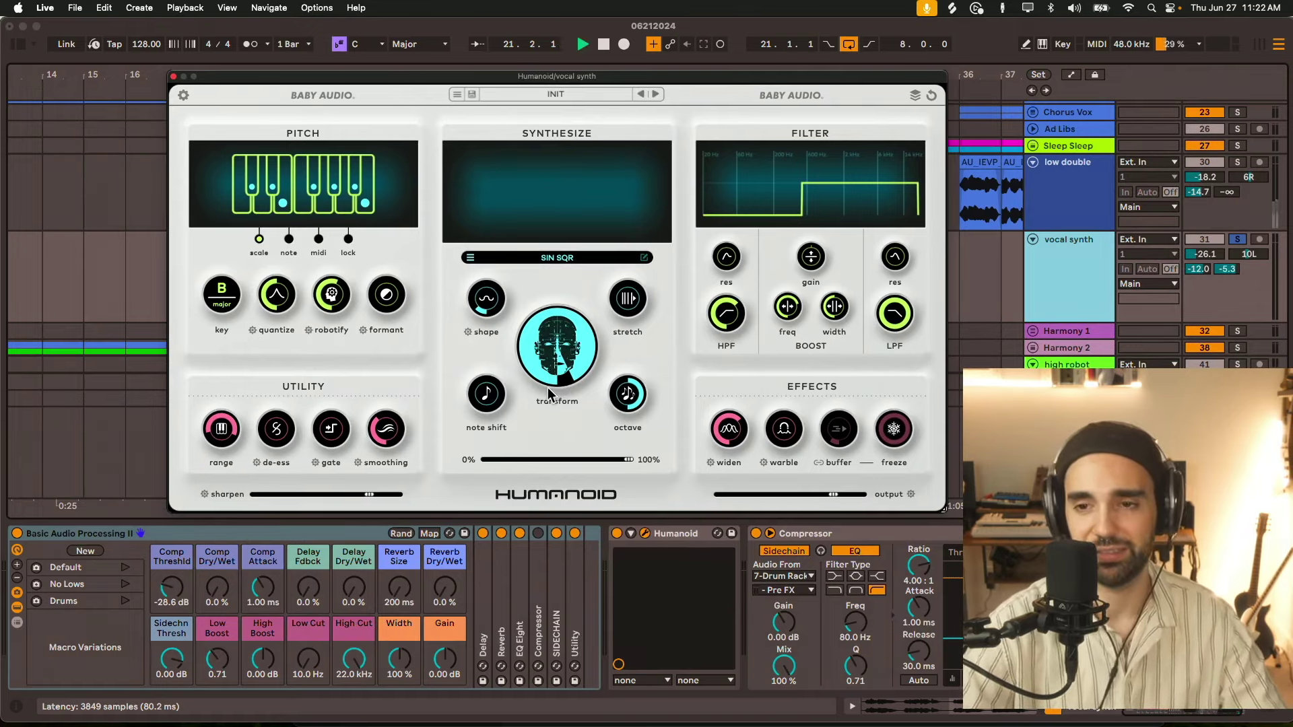
scroll(997, 249, down, 2)
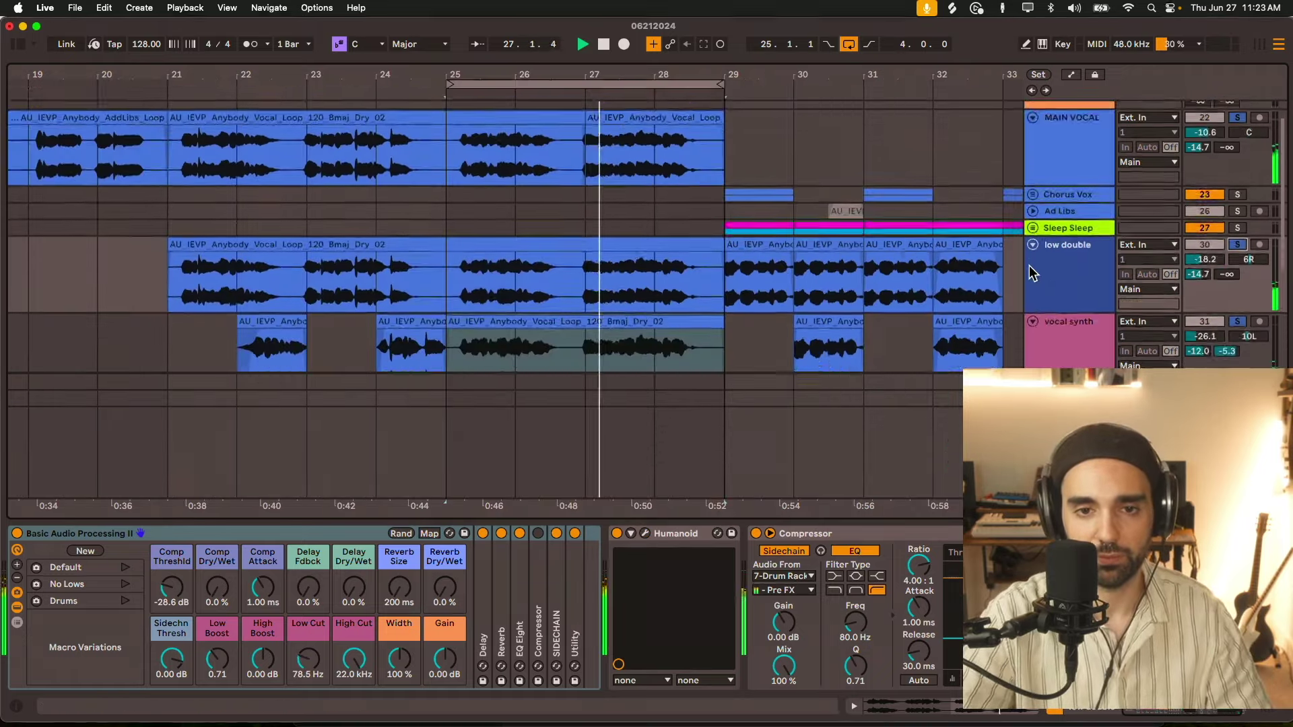
scroll(1029, 265, down, 2)
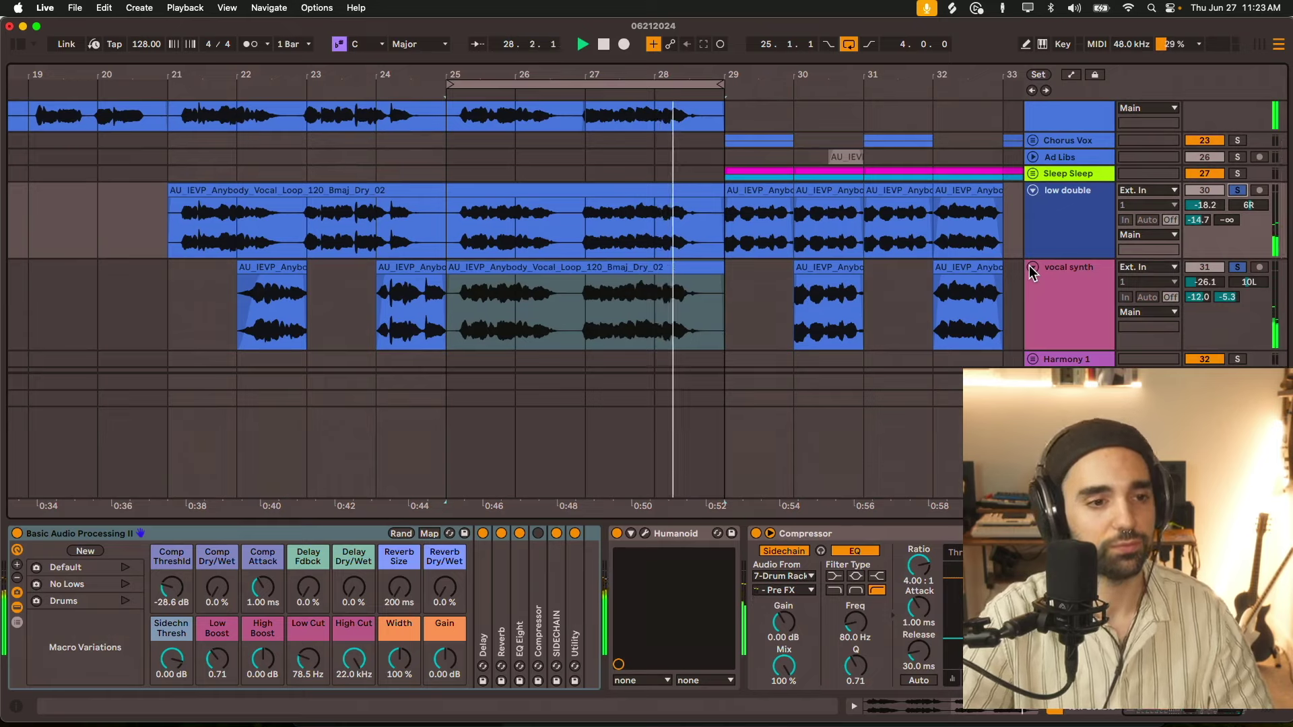
click(1073, 324)
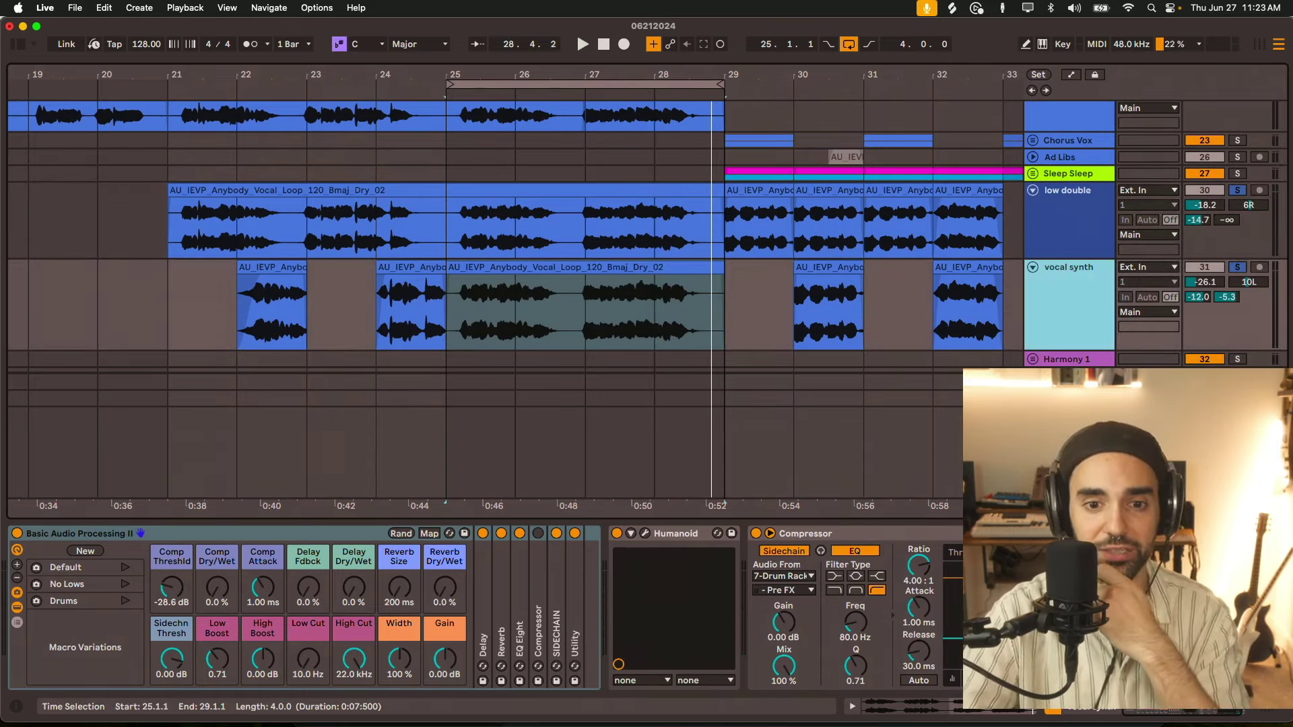
Reopen Humanoid on the vocal synth track, preview it, and solo the vocal synth track
click(643, 534)
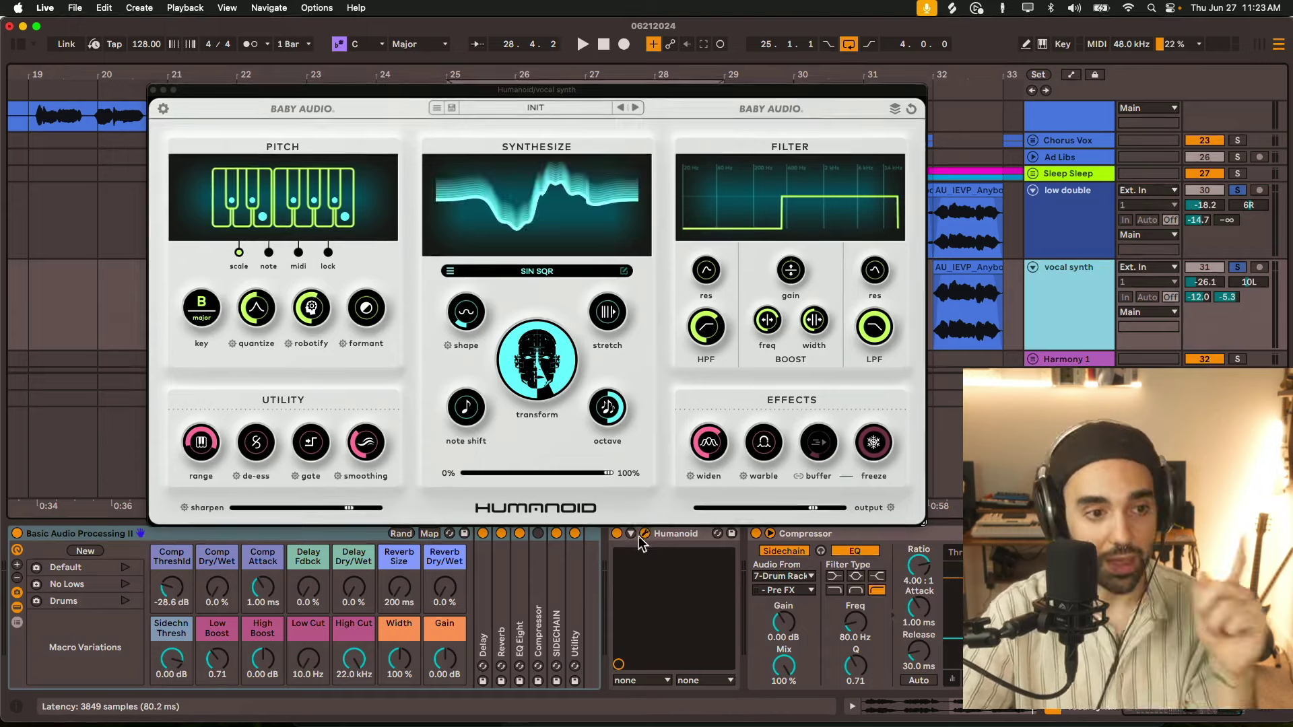
drag(509, 92, 498, 90)
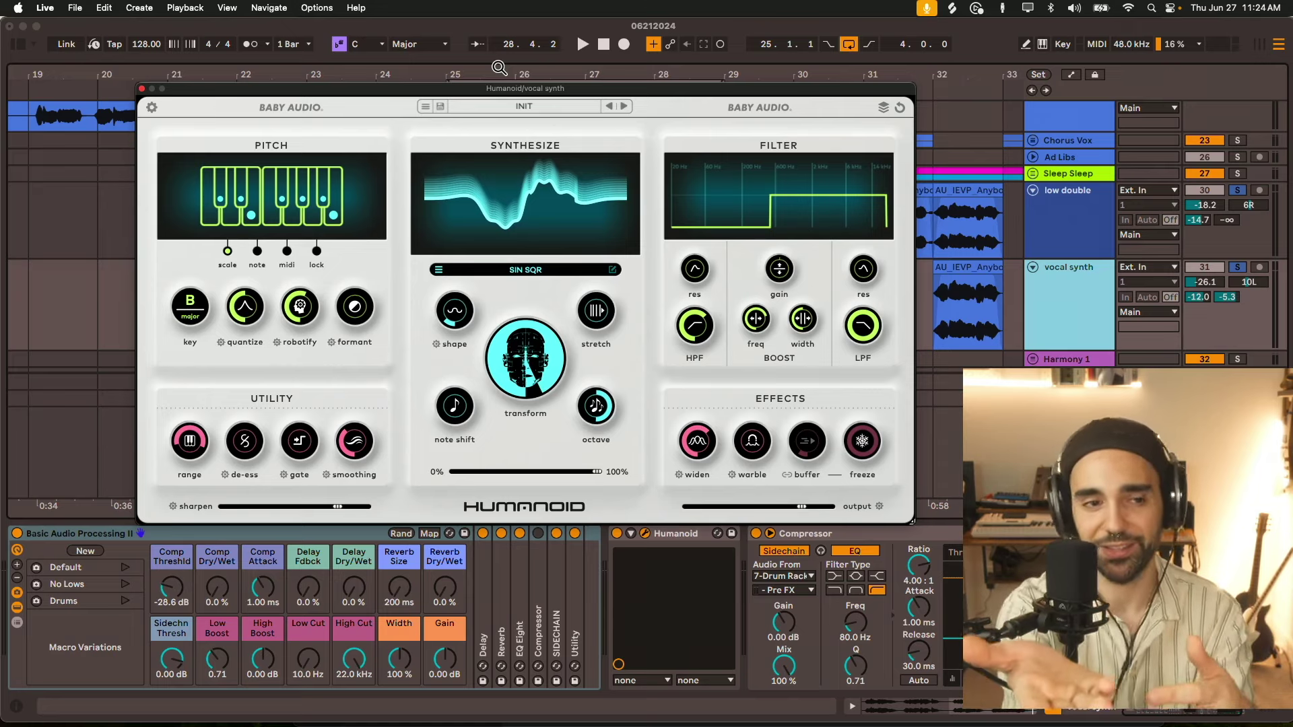
key(space)
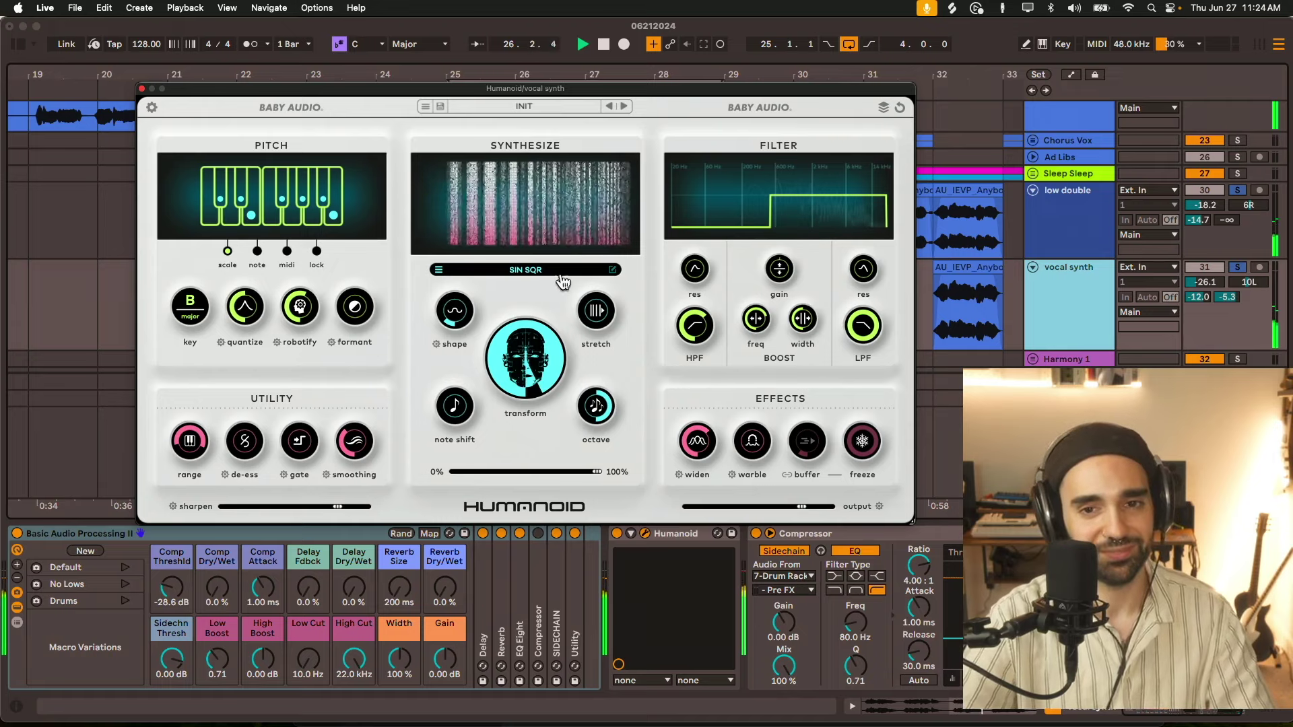
key(space)
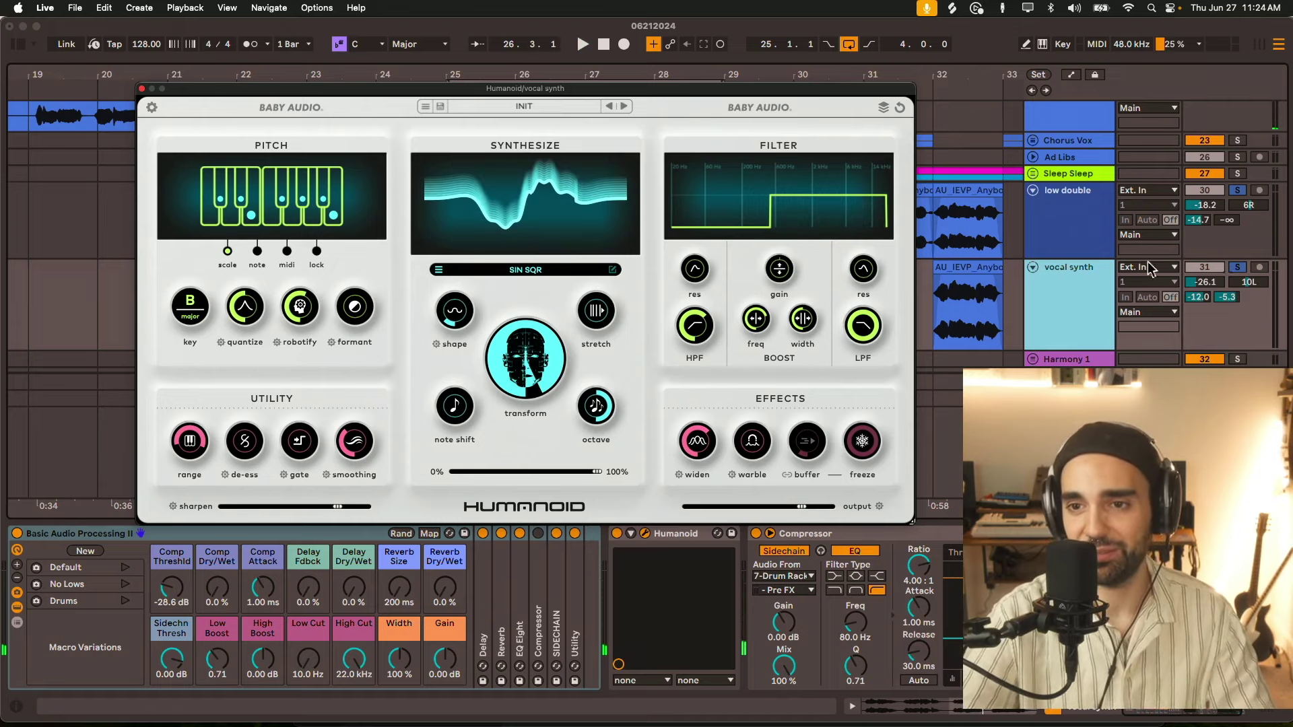
click(1238, 268)
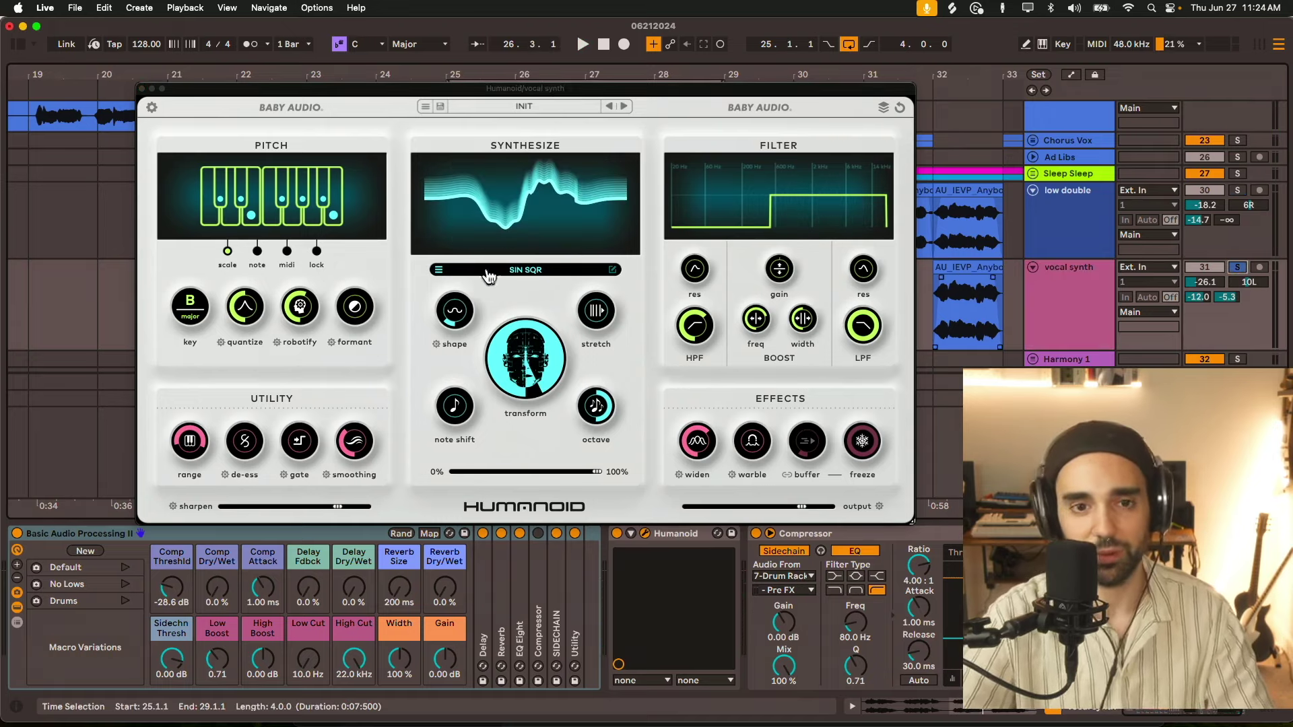
Audition the Saw and Comb Filter waveforms, then settle on Triangle
click(488, 270)
key(space)
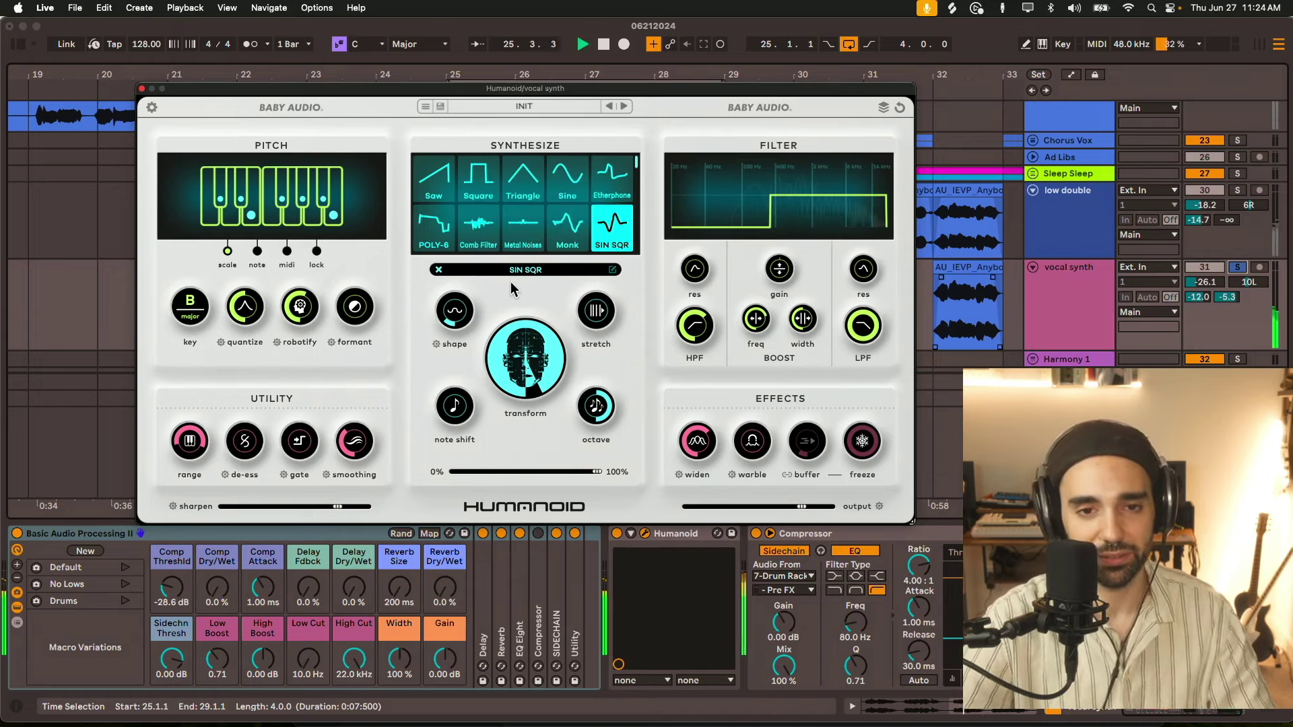
key(space)
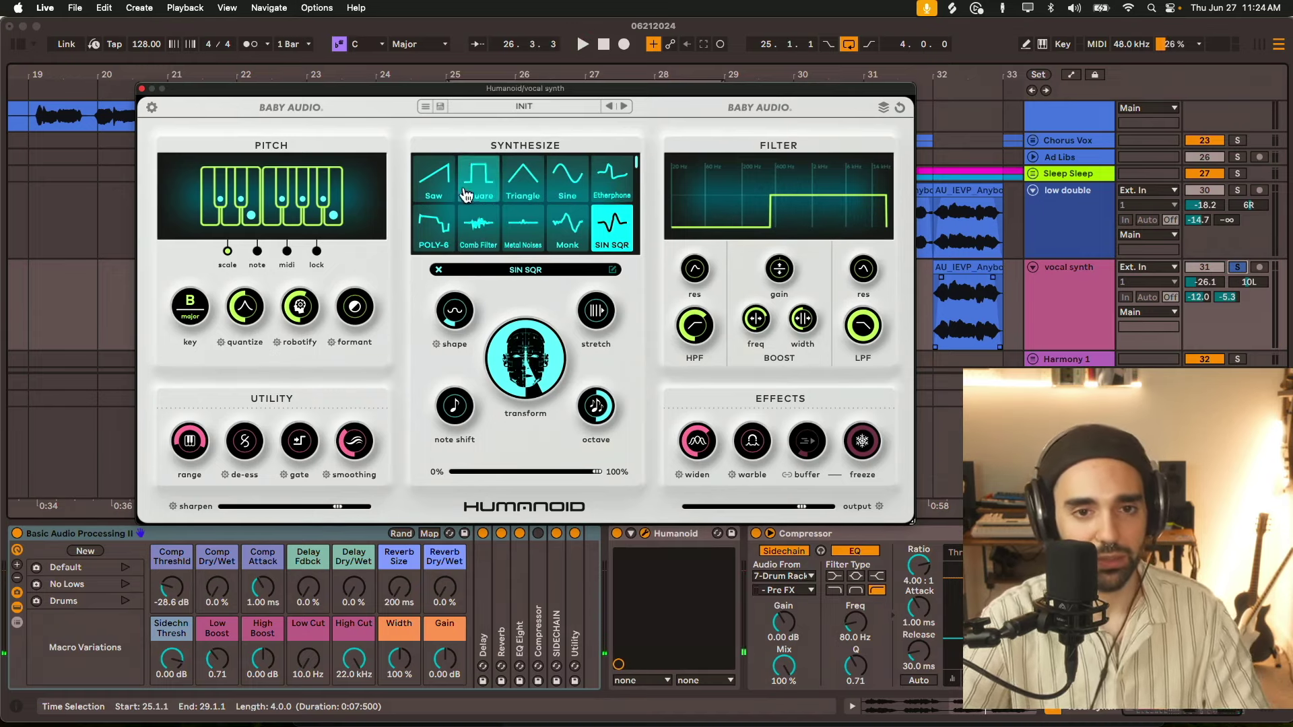
click(434, 178)
key(space)
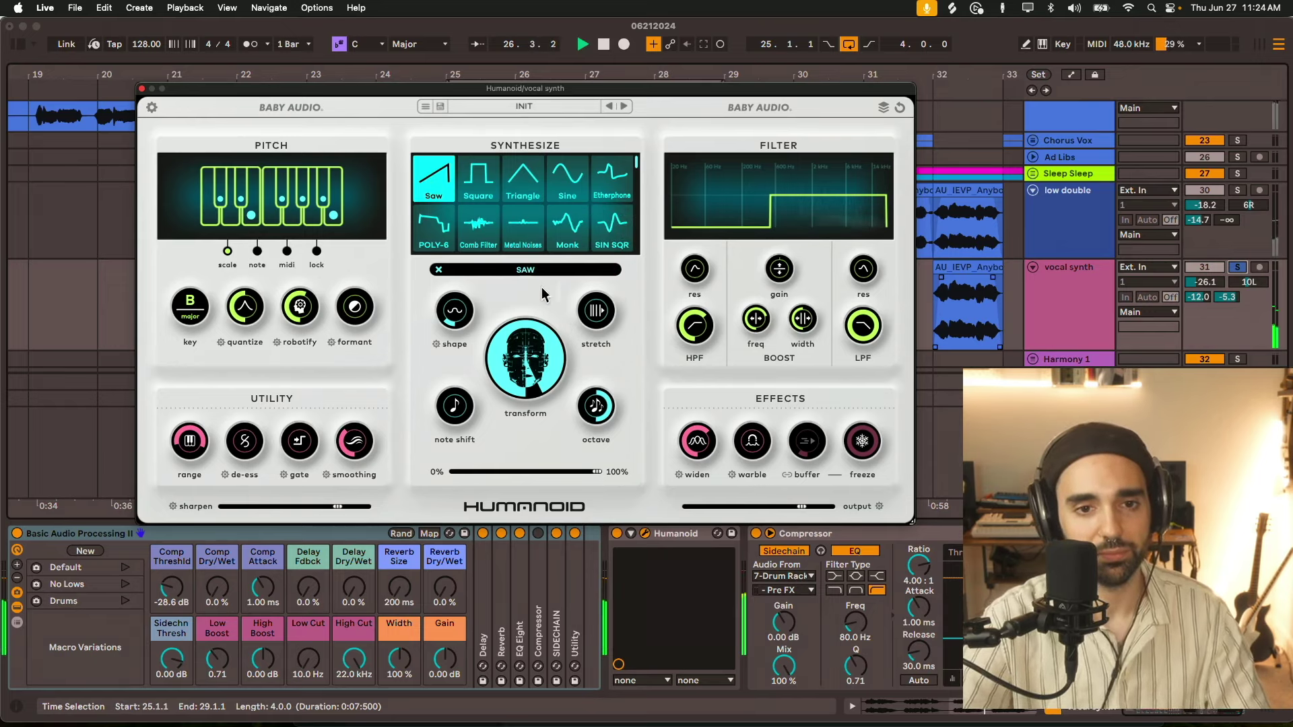
click(483, 235)
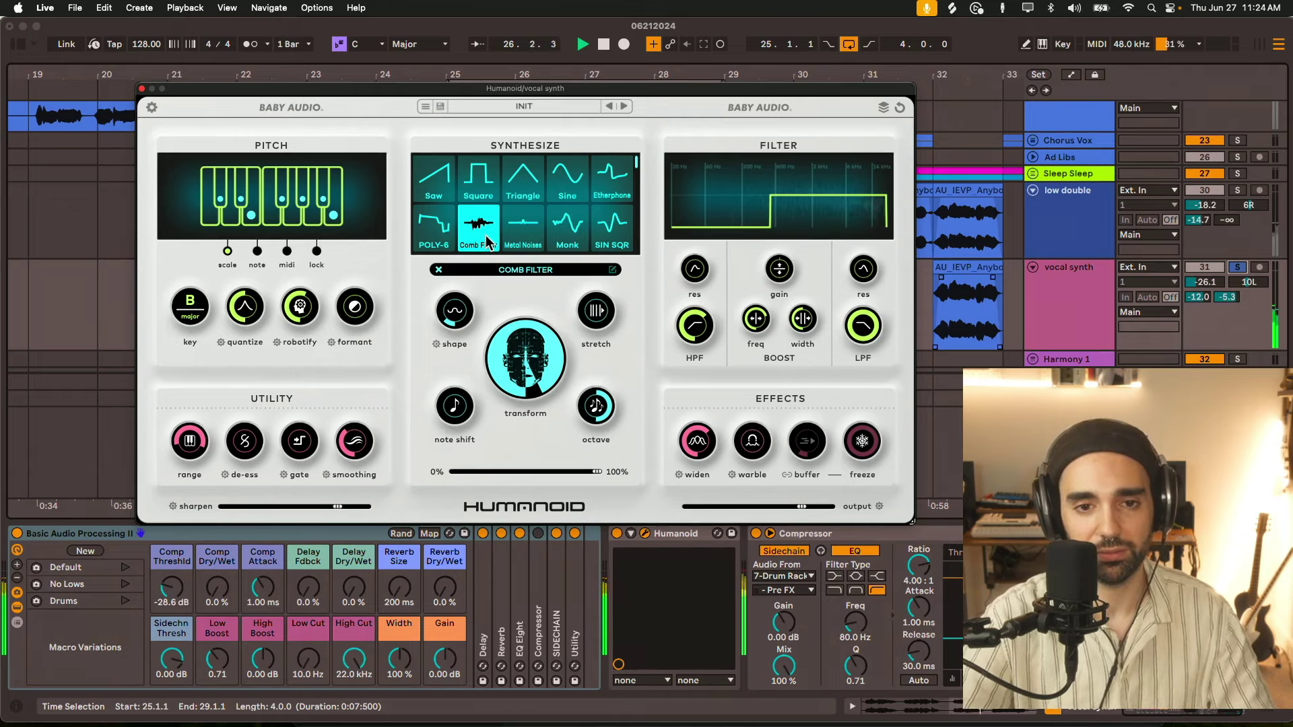
click(528, 184)
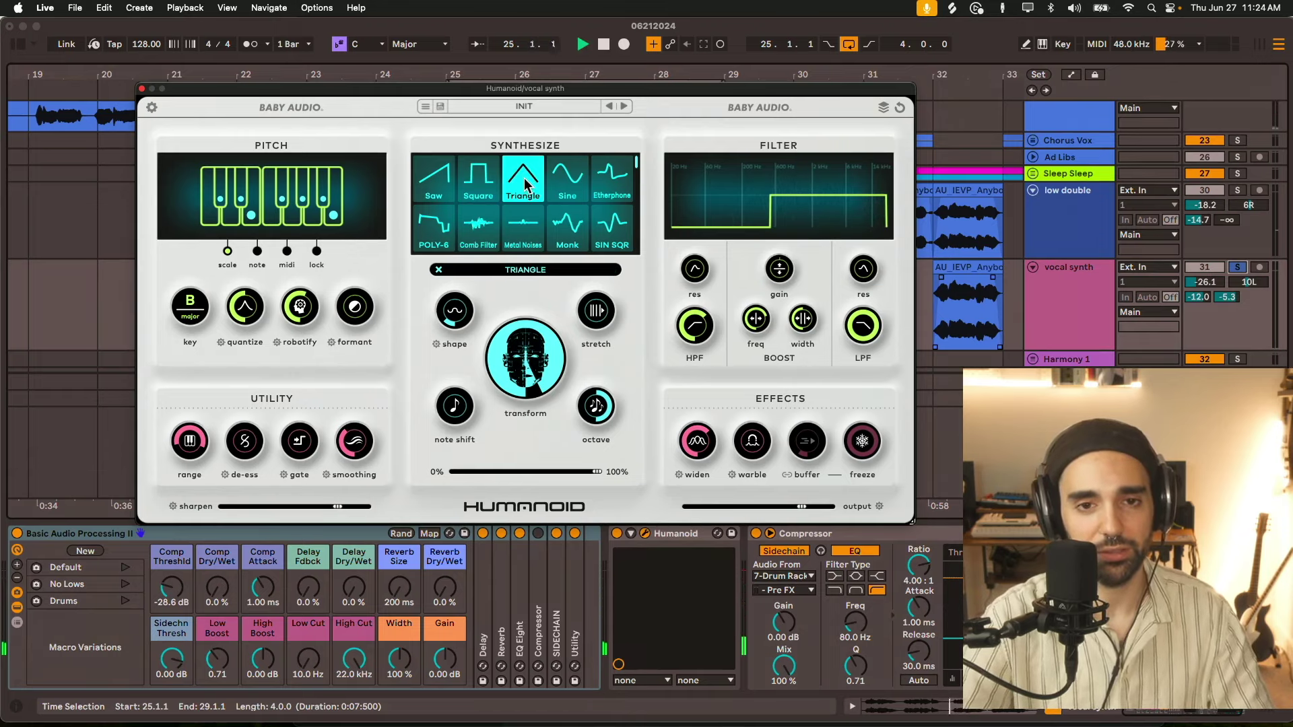
Scroll down through the Synthesize waveform grid and audition the current vocal synth sound
scroll(526, 192, down, 2)
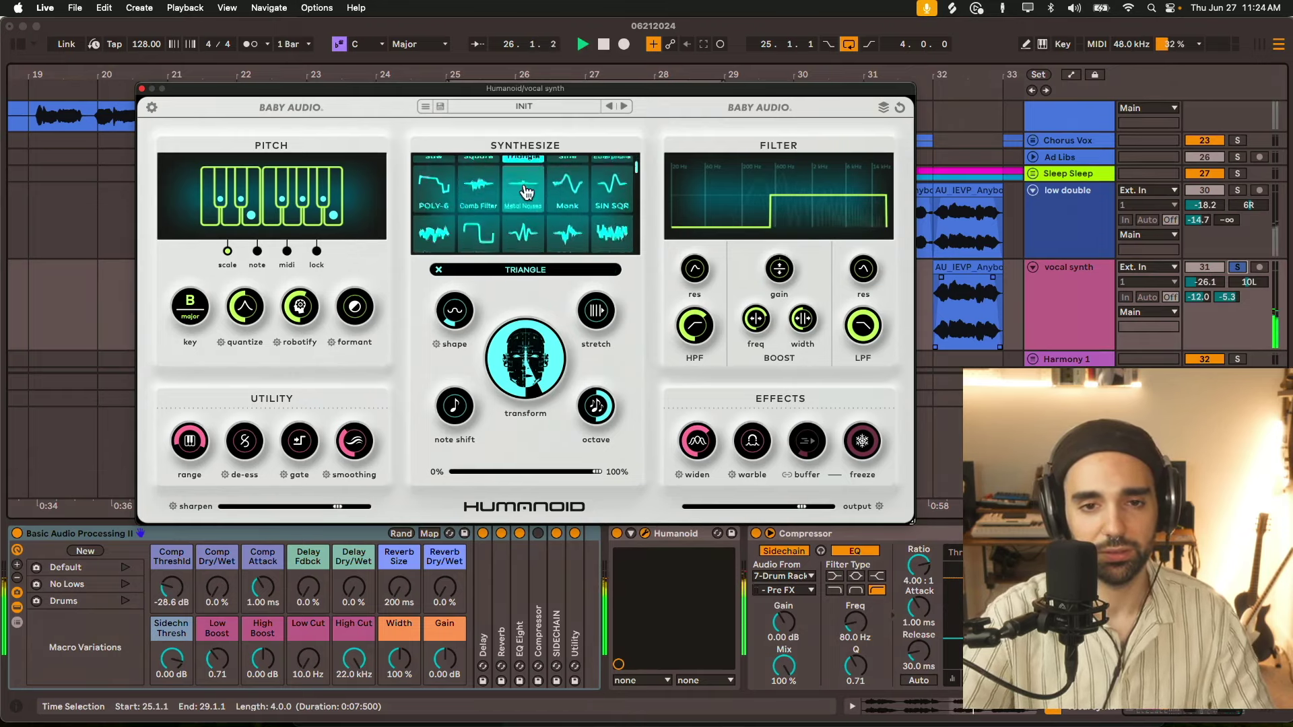
scroll(527, 193, down, 5)
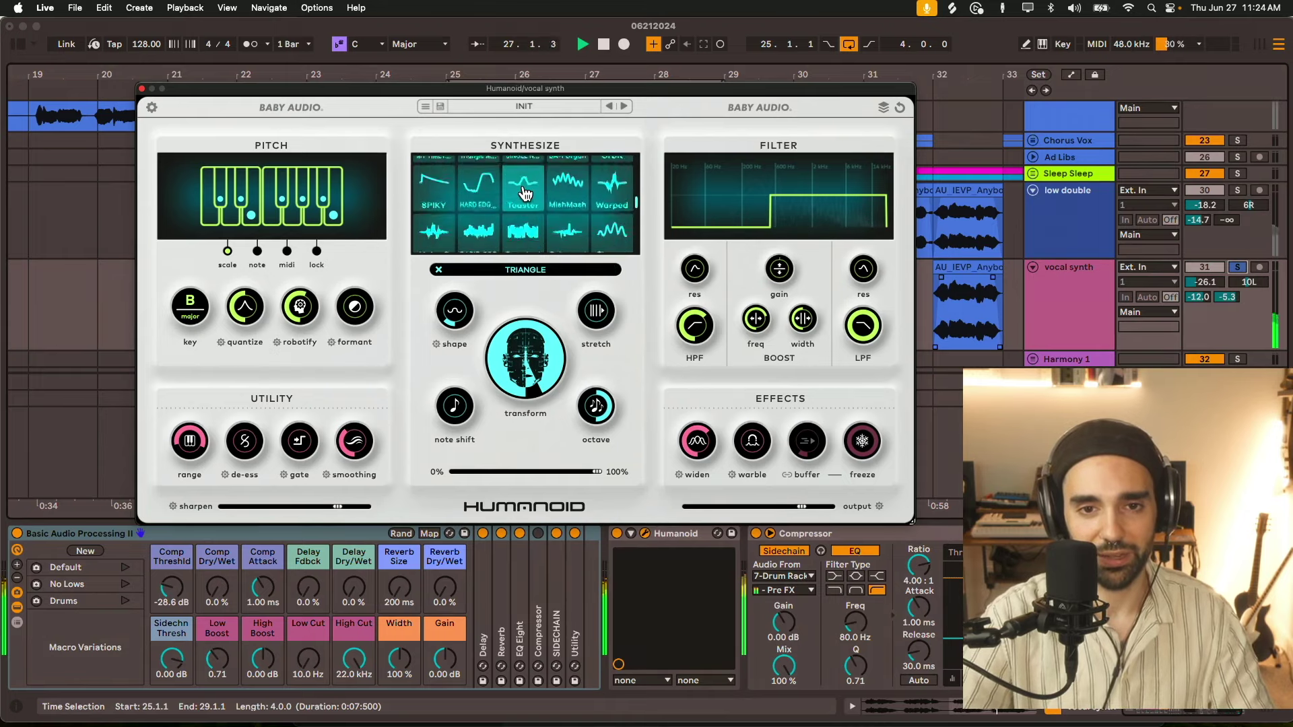
scroll(525, 194, down, 3)
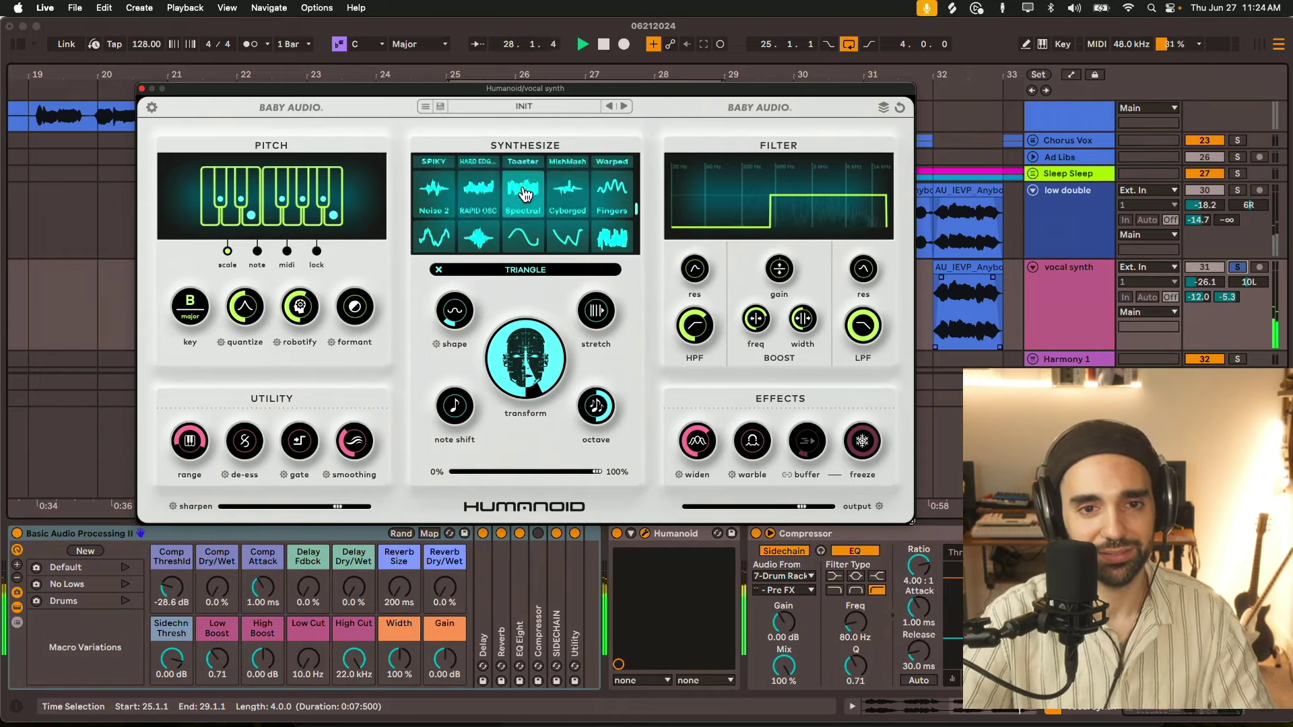
scroll(523, 196, down, 4)
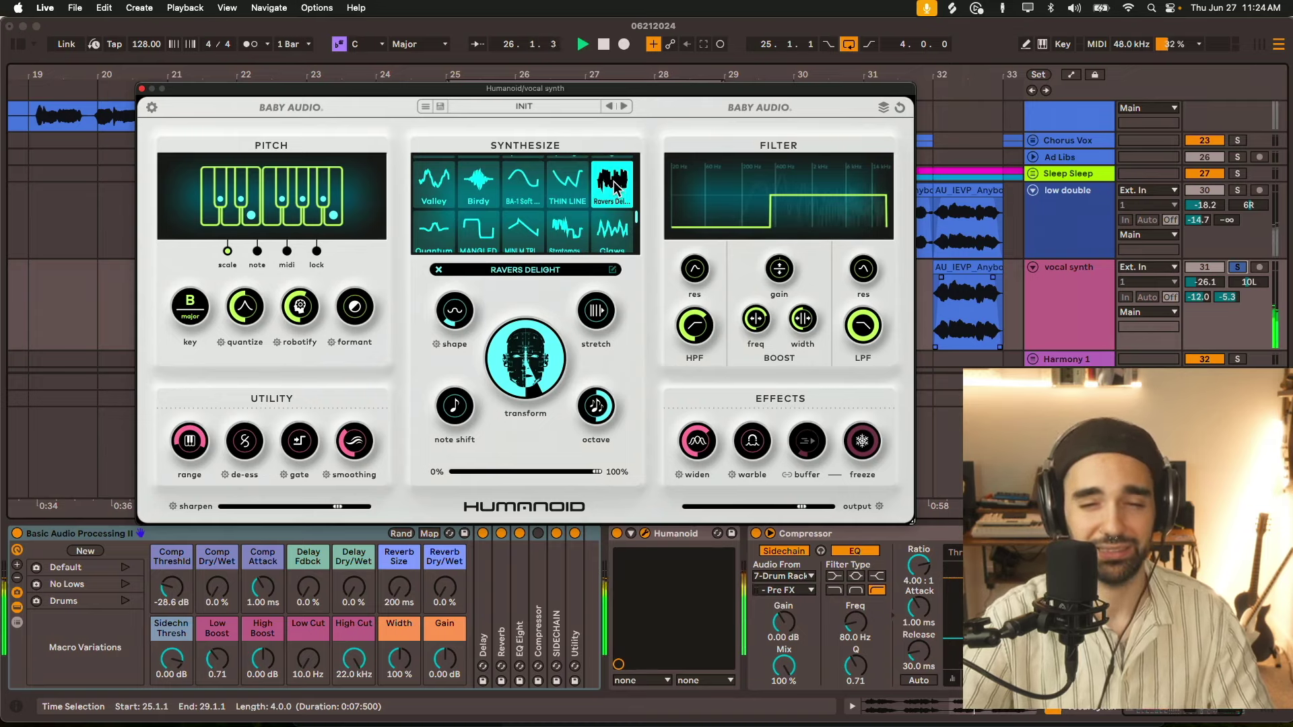
scroll(528, 212, down, 1)
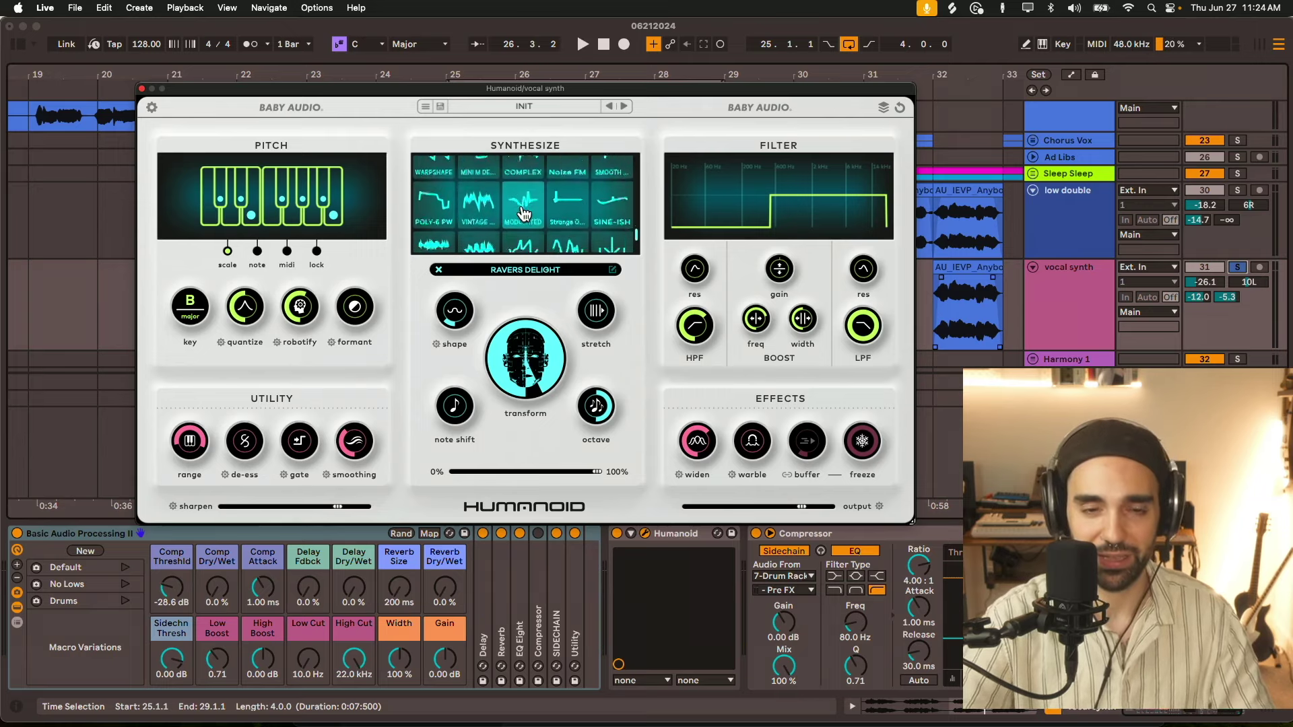
scroll(519, 215, down, 3)
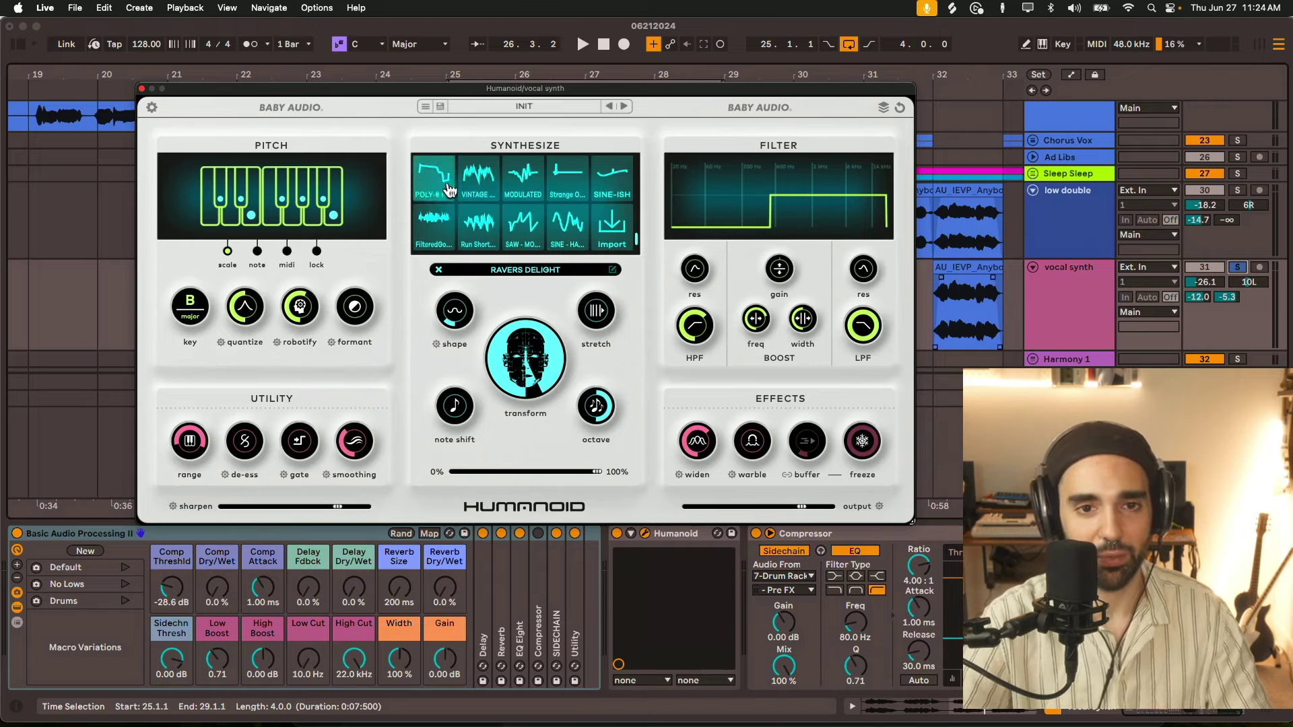
key(space)
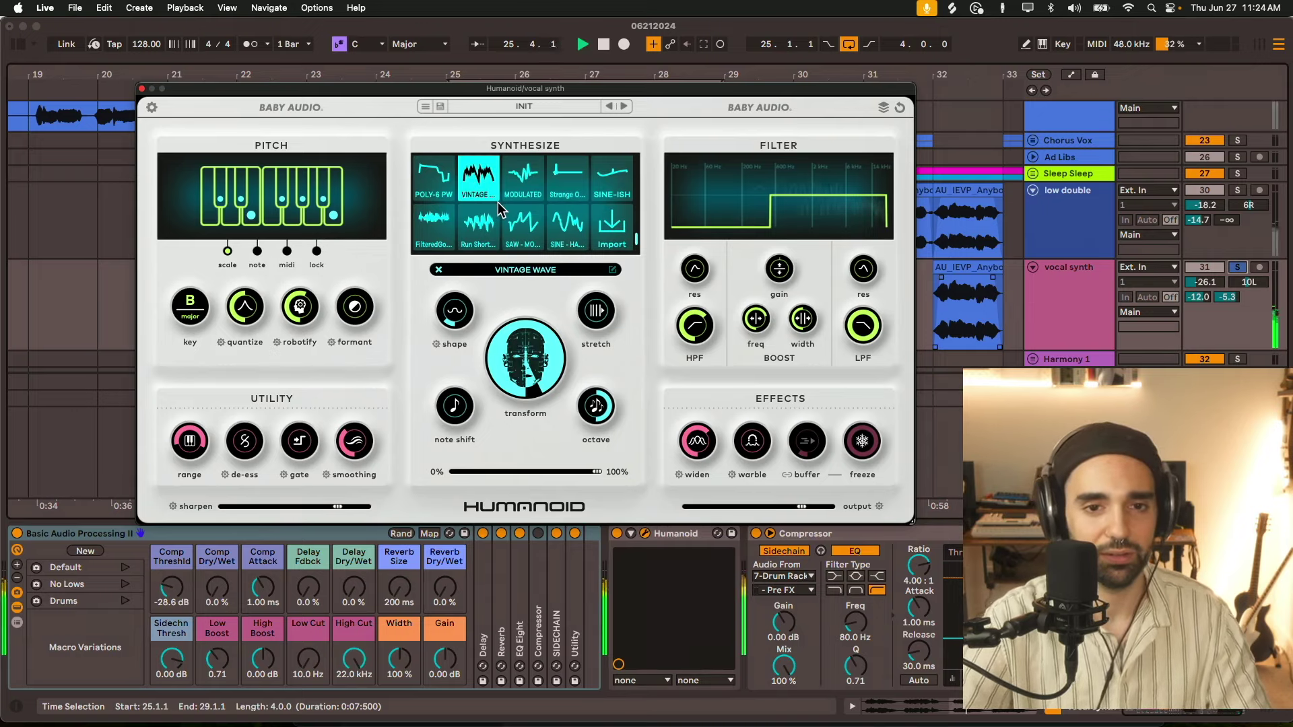
key(space)
Scroll back up and pick the SIN SQR waveform, auditioning it
scroll(499, 210, up, 2)
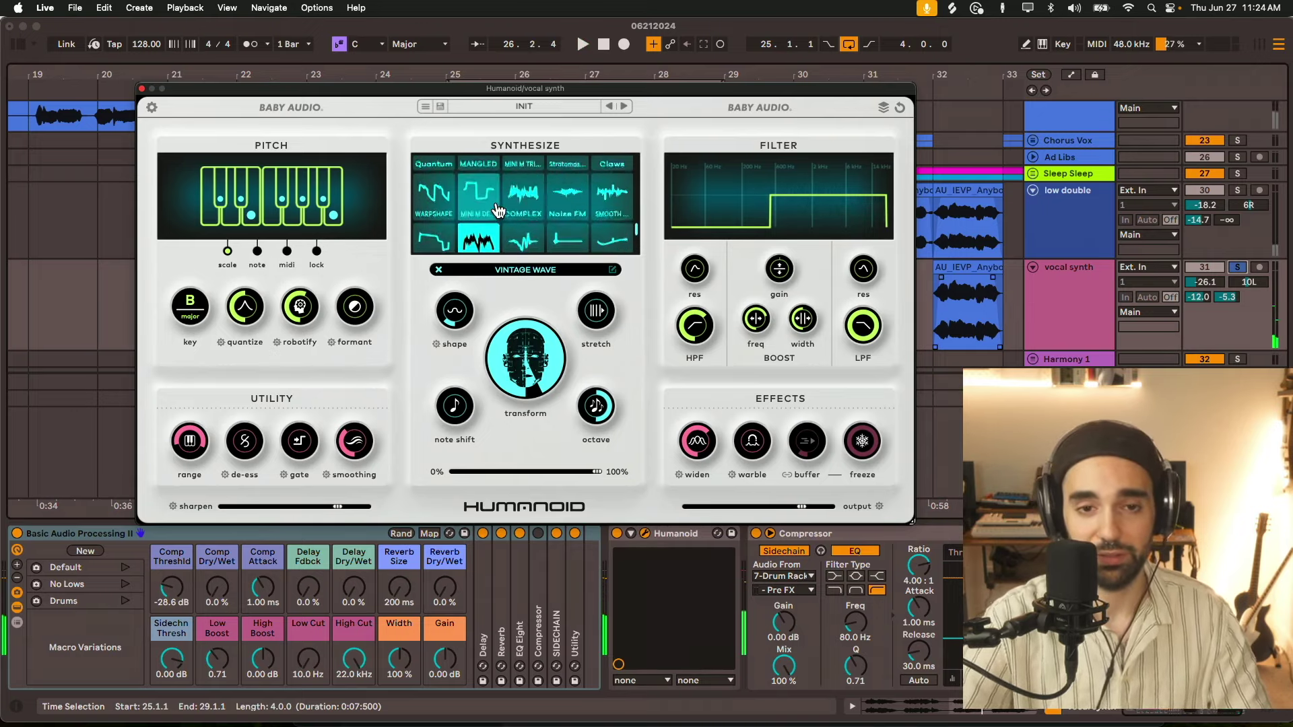
scroll(498, 210, up, 2)
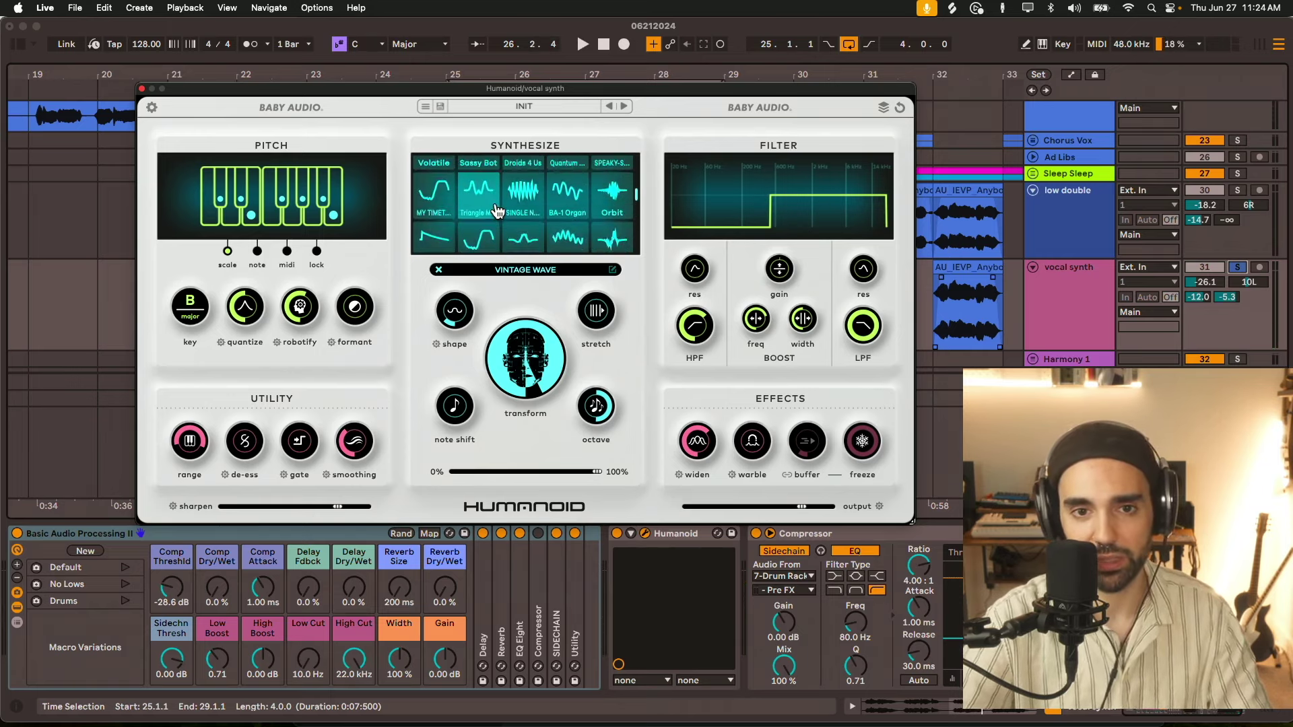
scroll(496, 210, up, 5)
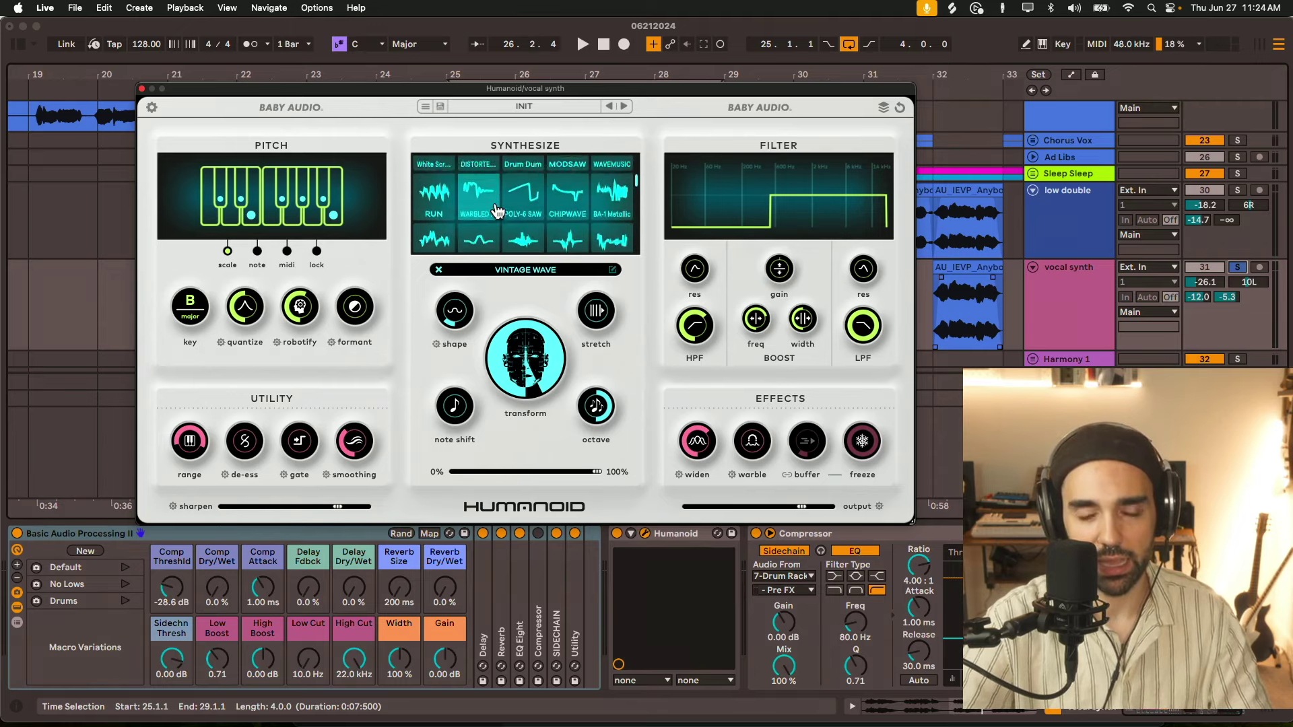
scroll(496, 211, up, 1)
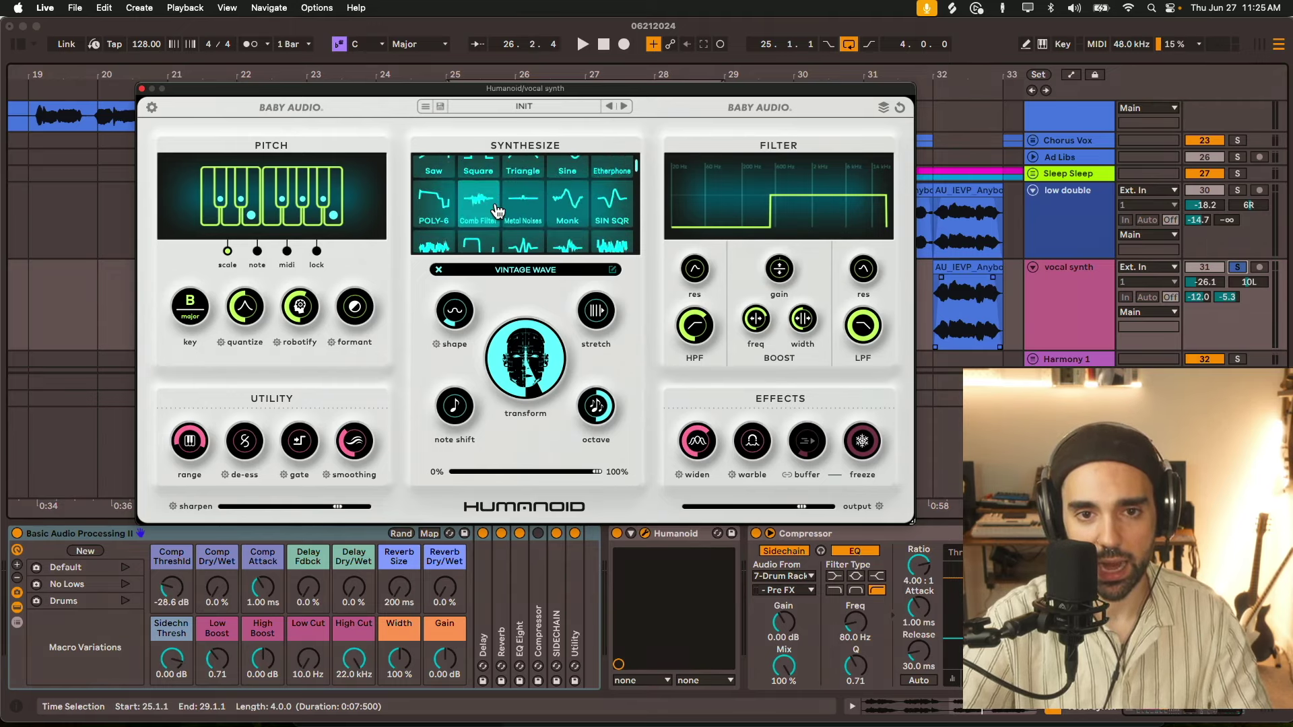
click(612, 201)
key(space)
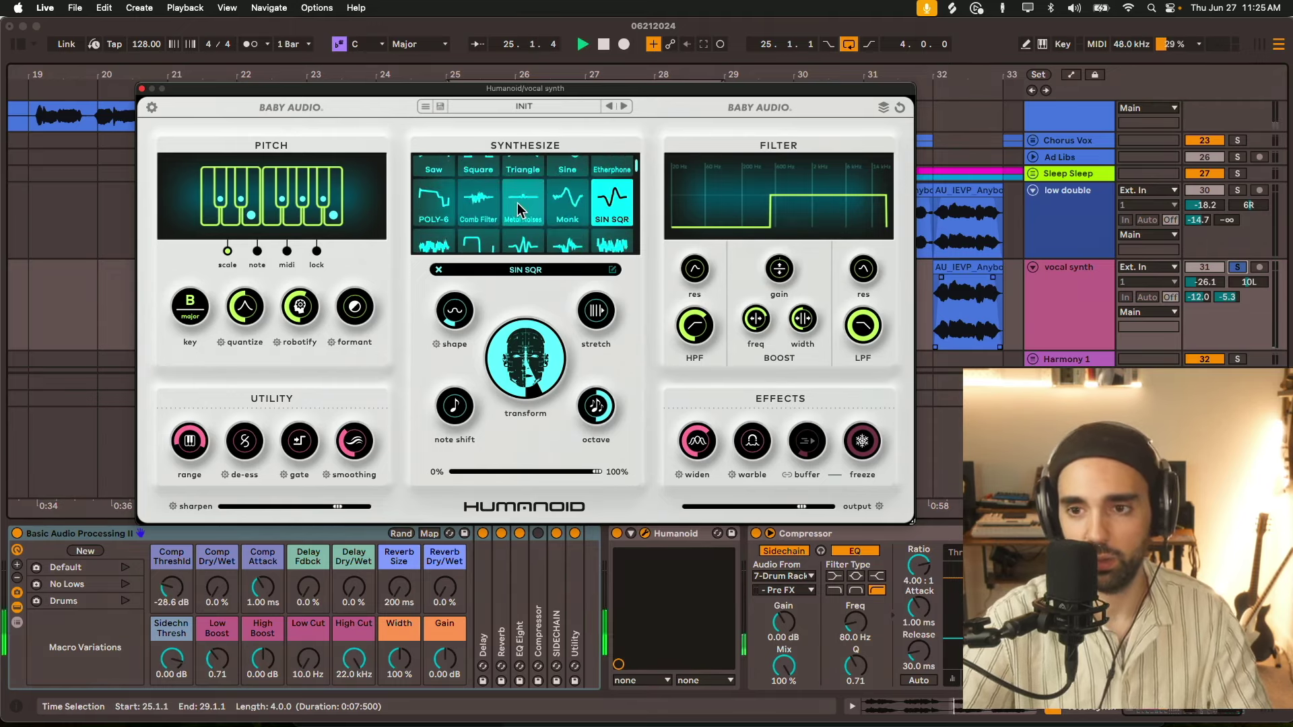
scroll(518, 209, up, 1)
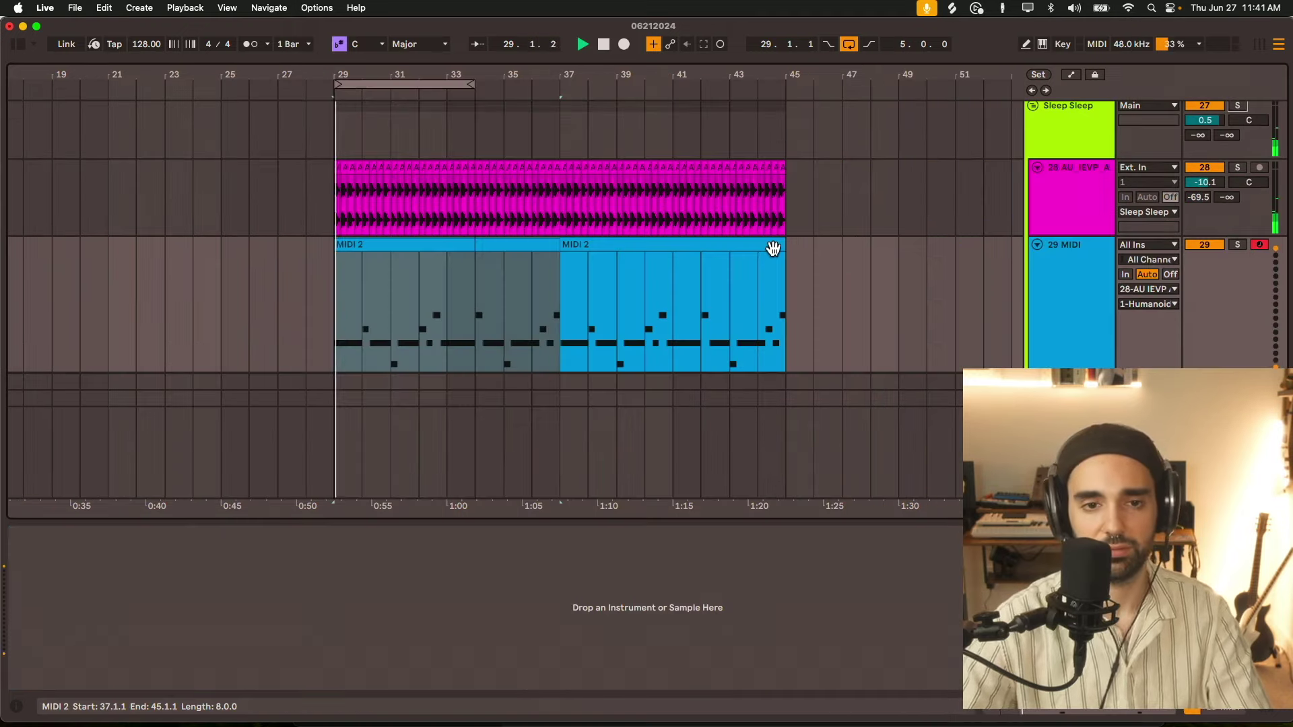
Fold the Sleep Sleep, Ad Libs, low double and vocal synth tracks and zoom out the ruler
scroll(1021, 224, up, 3)
click(1032, 213)
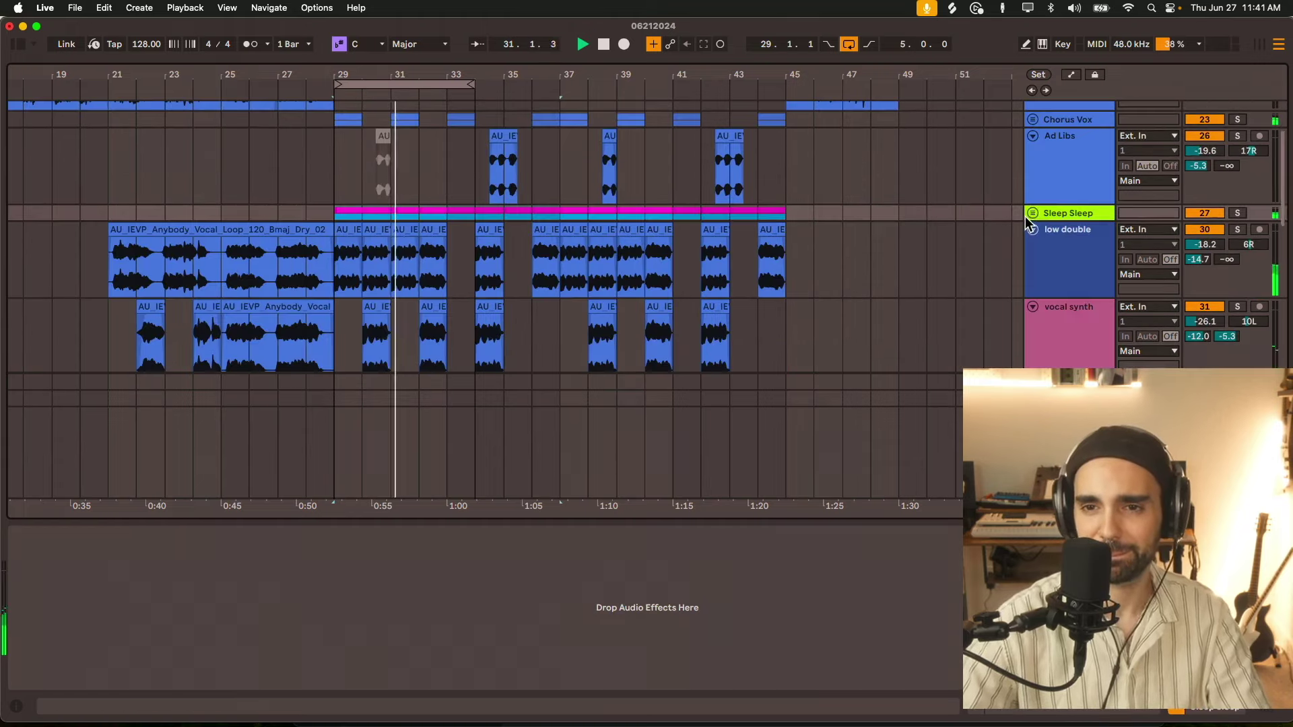
click(1032, 135)
click(1031, 167)
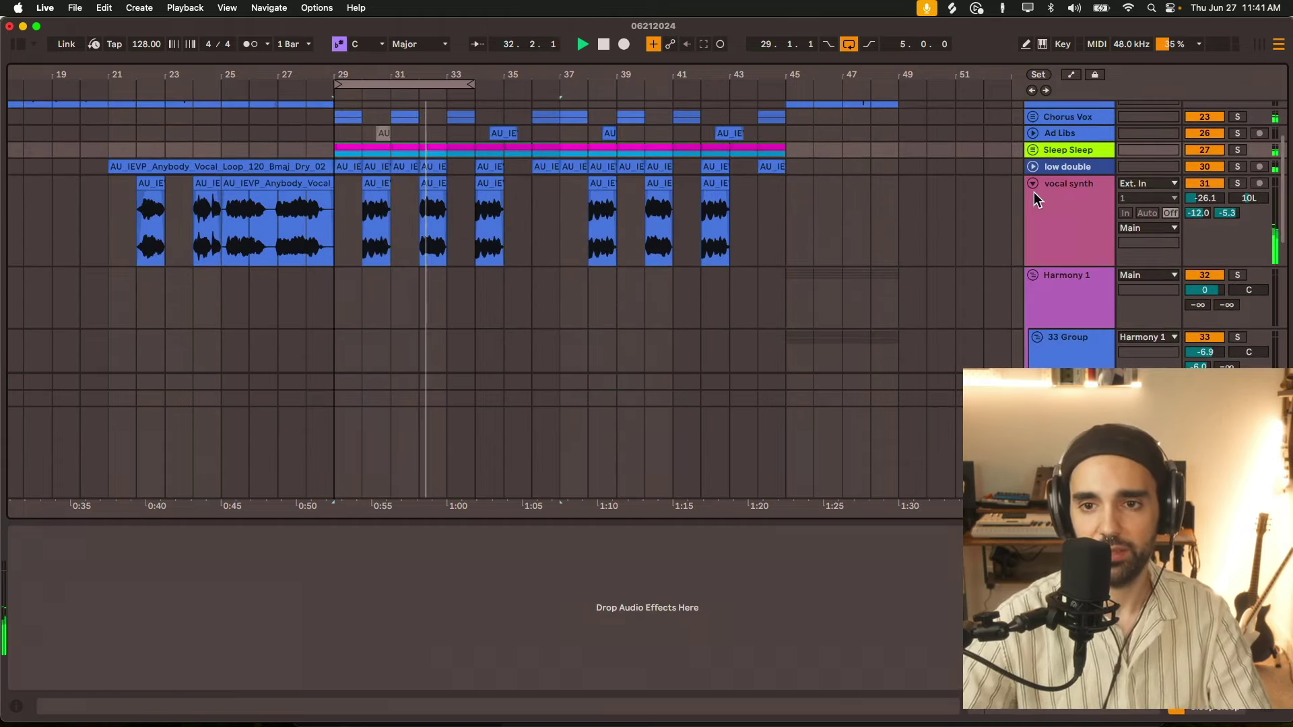
click(1033, 183)
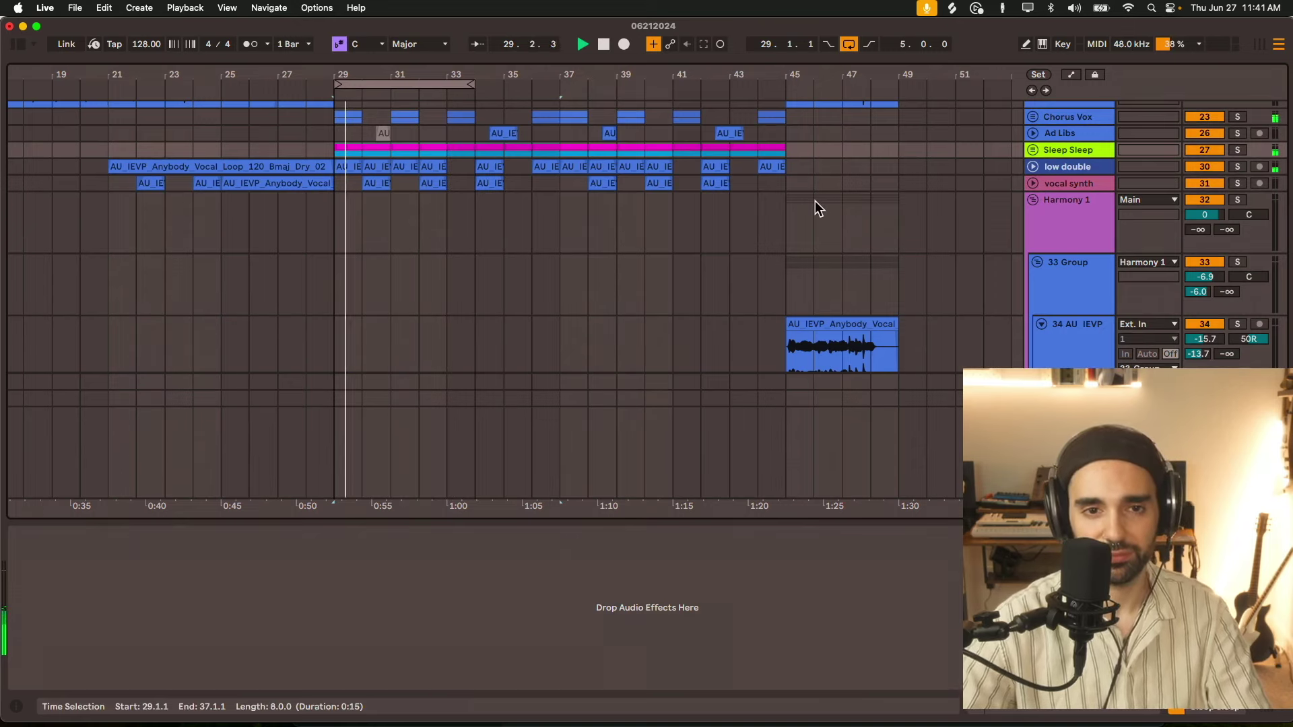
drag(453, 85, 627, 64)
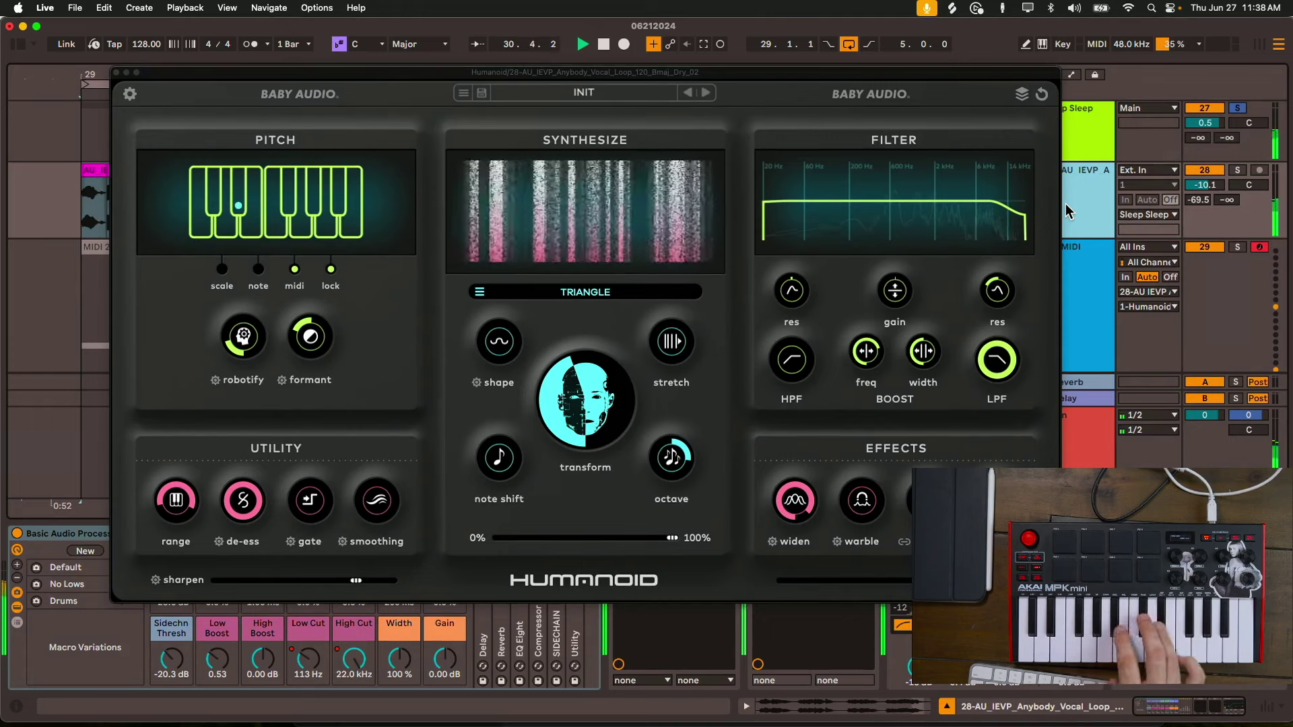
Stop the triangle-wave preview and move the Humanoid window up and left
key(space)
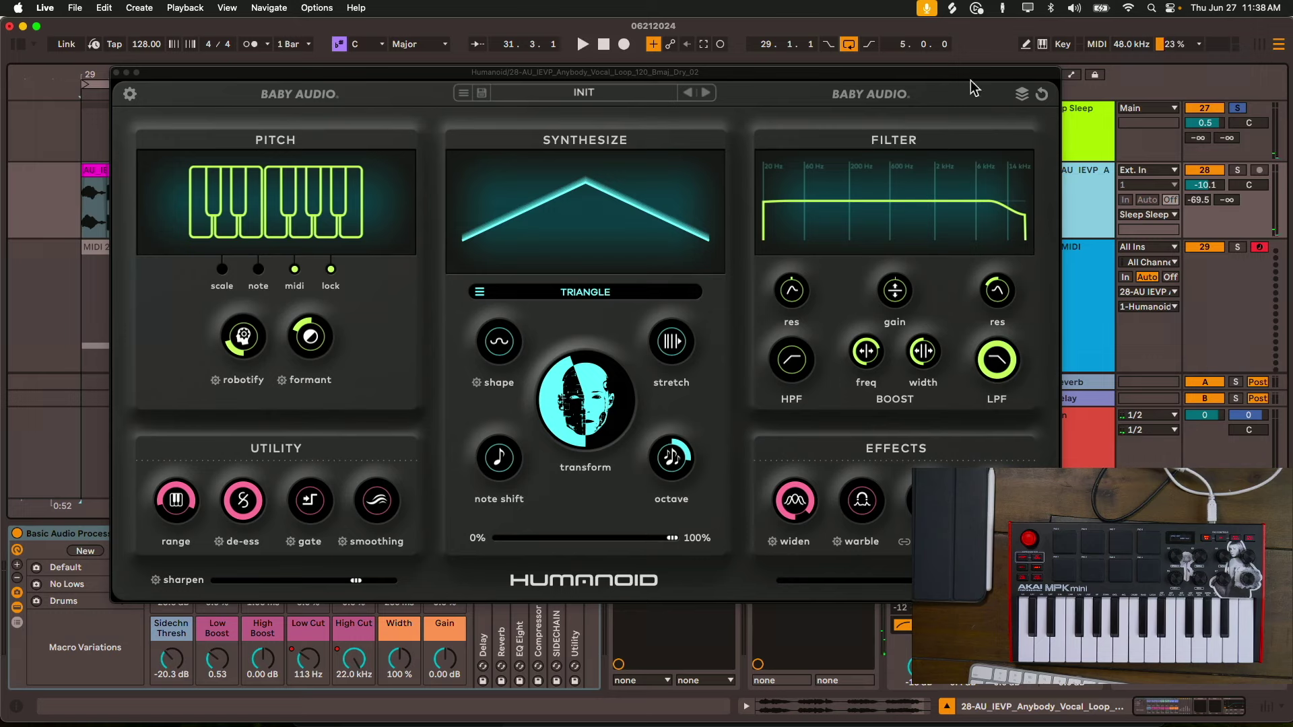
drag(959, 80, 902, 55)
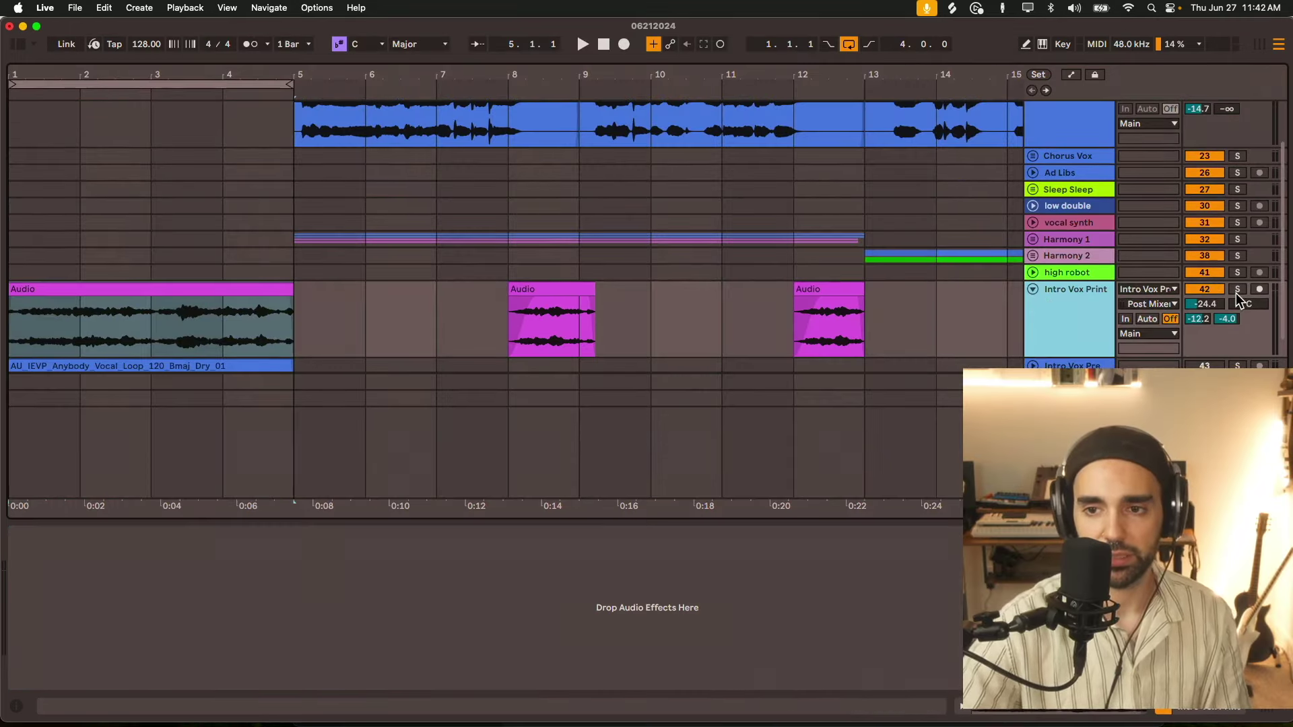
Solo Intro Vox Print, start playback and raise Humanoid's warble amount to 76
click(1237, 291)
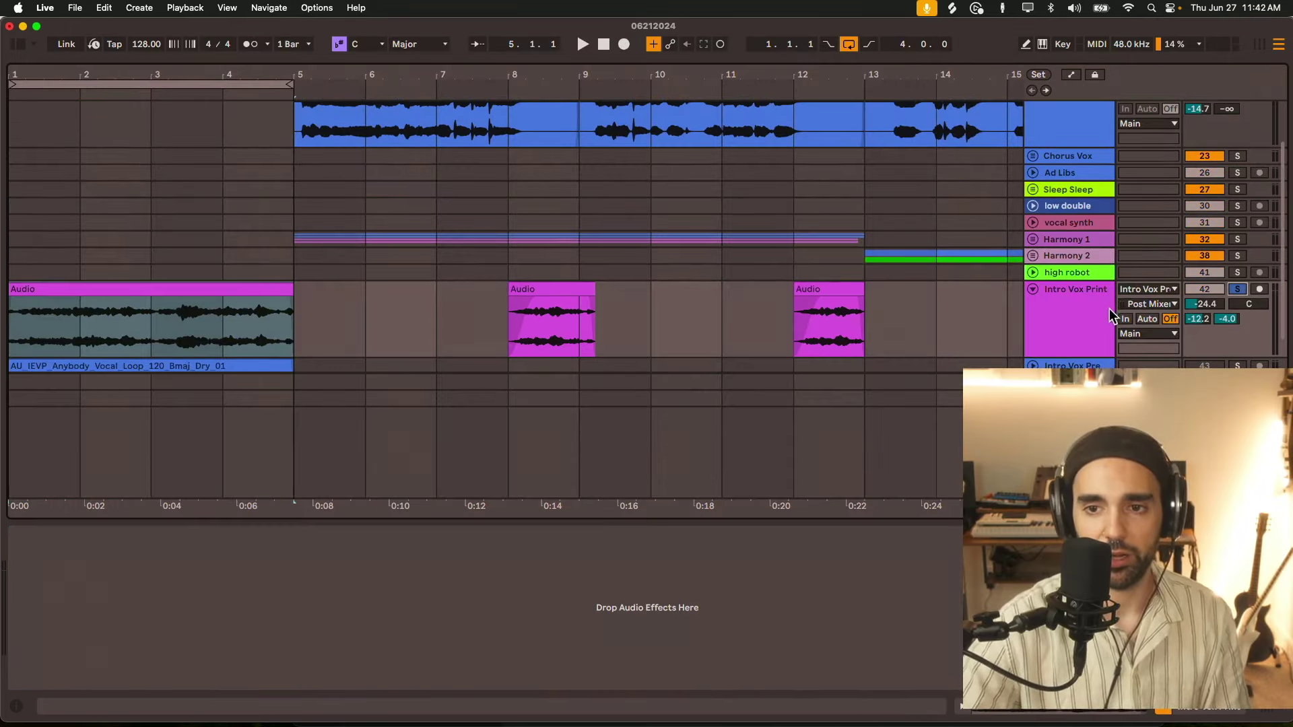
click(1087, 323)
key(space)
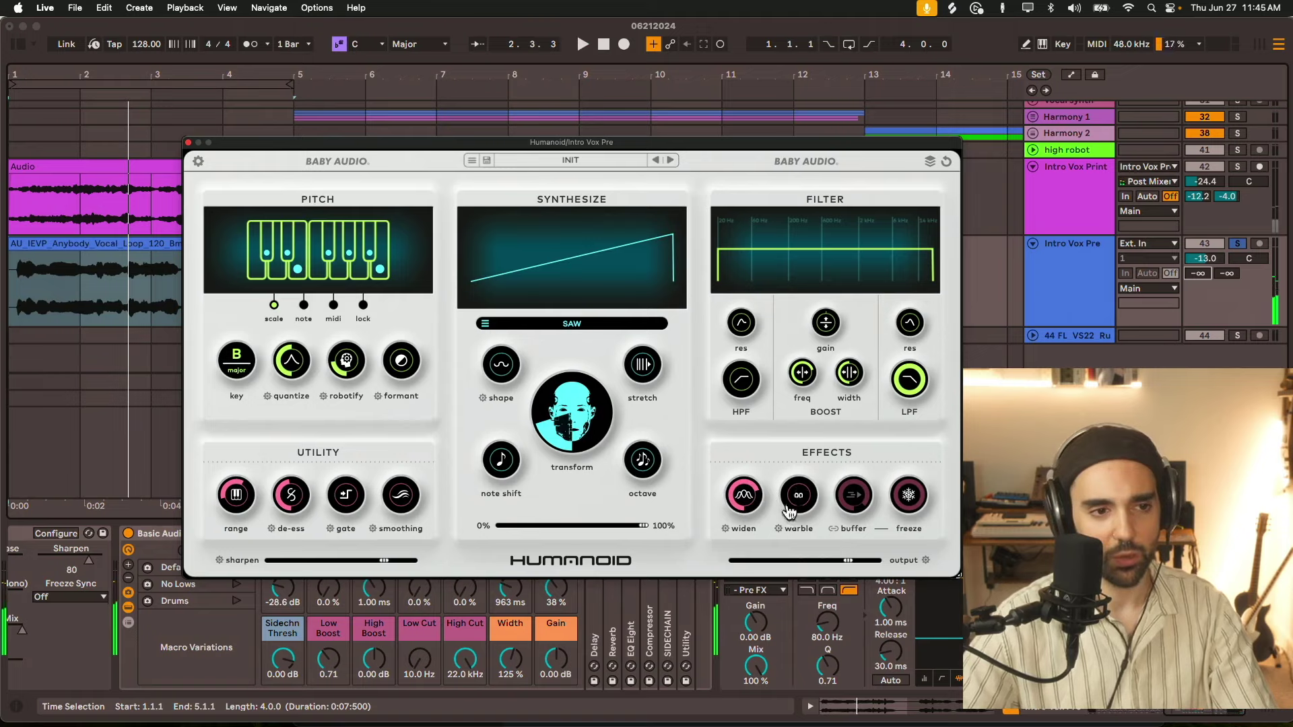
drag(801, 517, 802, 508)
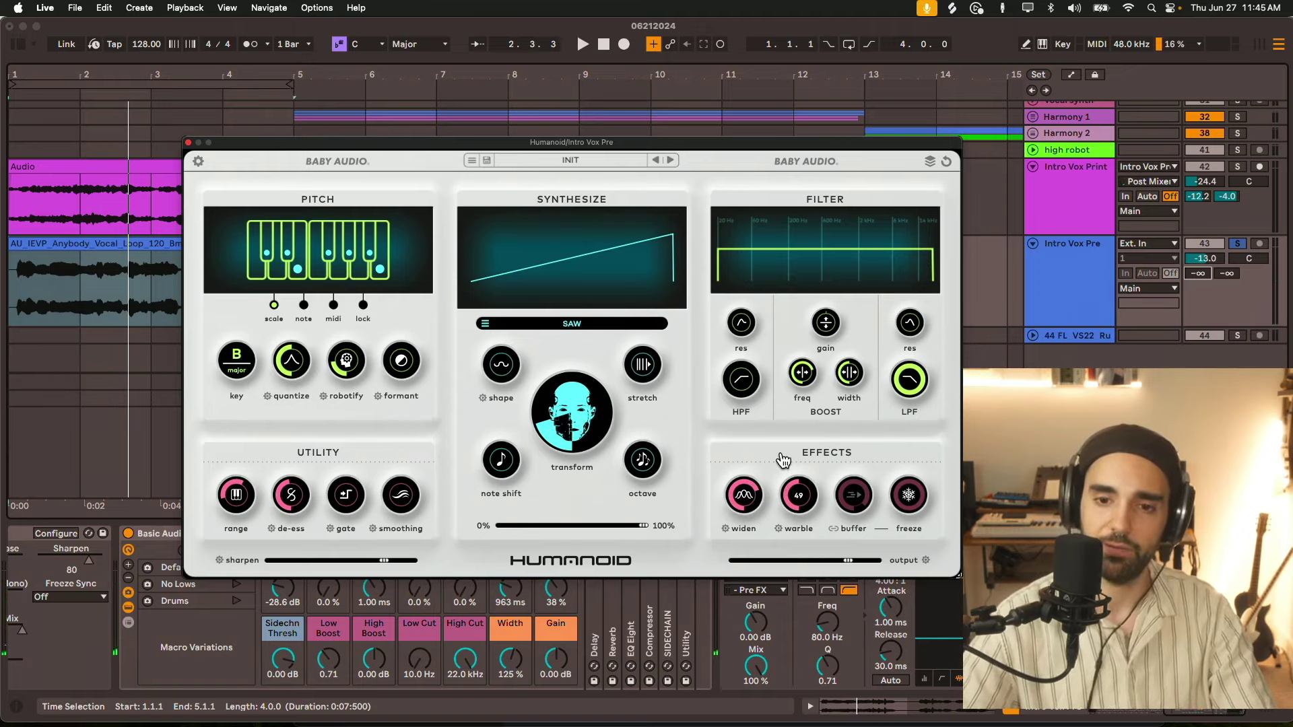
drag(781, 451, 783, 431)
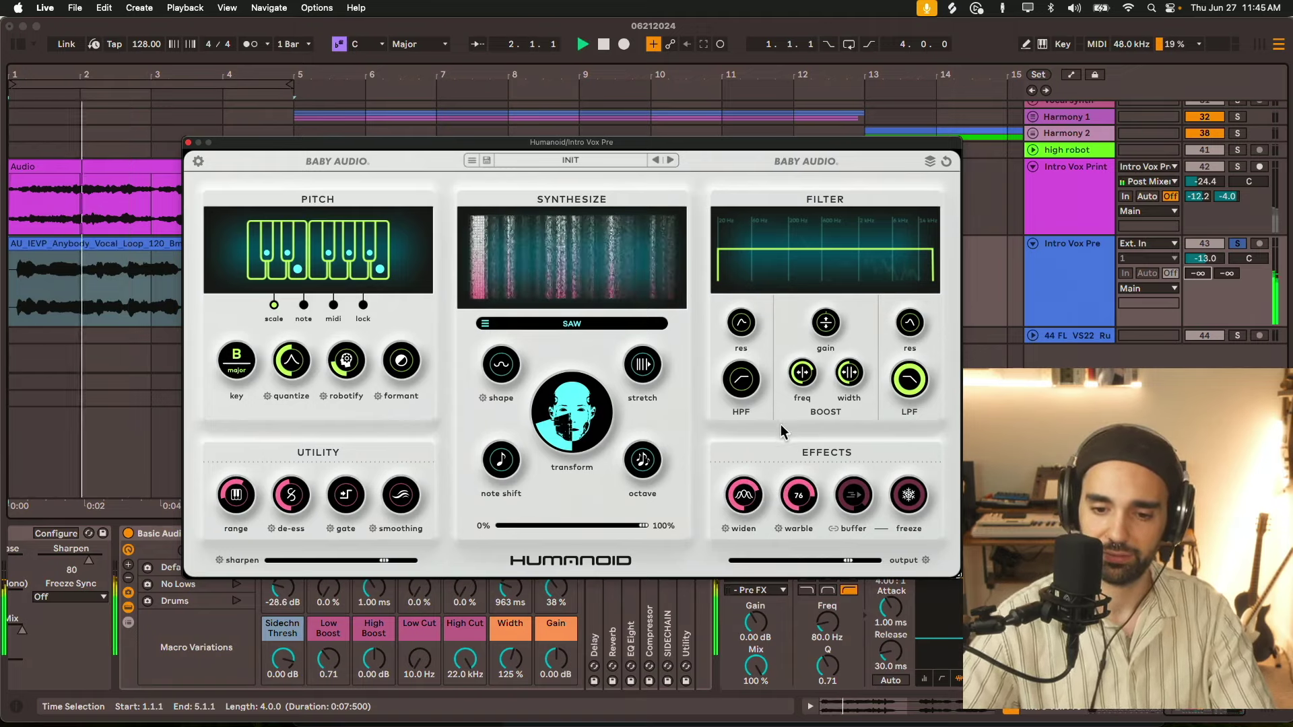
Open the warble settings, lower Intro Vox Pre's volume to -15.7 dB and reduce buffer from 99 to 80
click(778, 528)
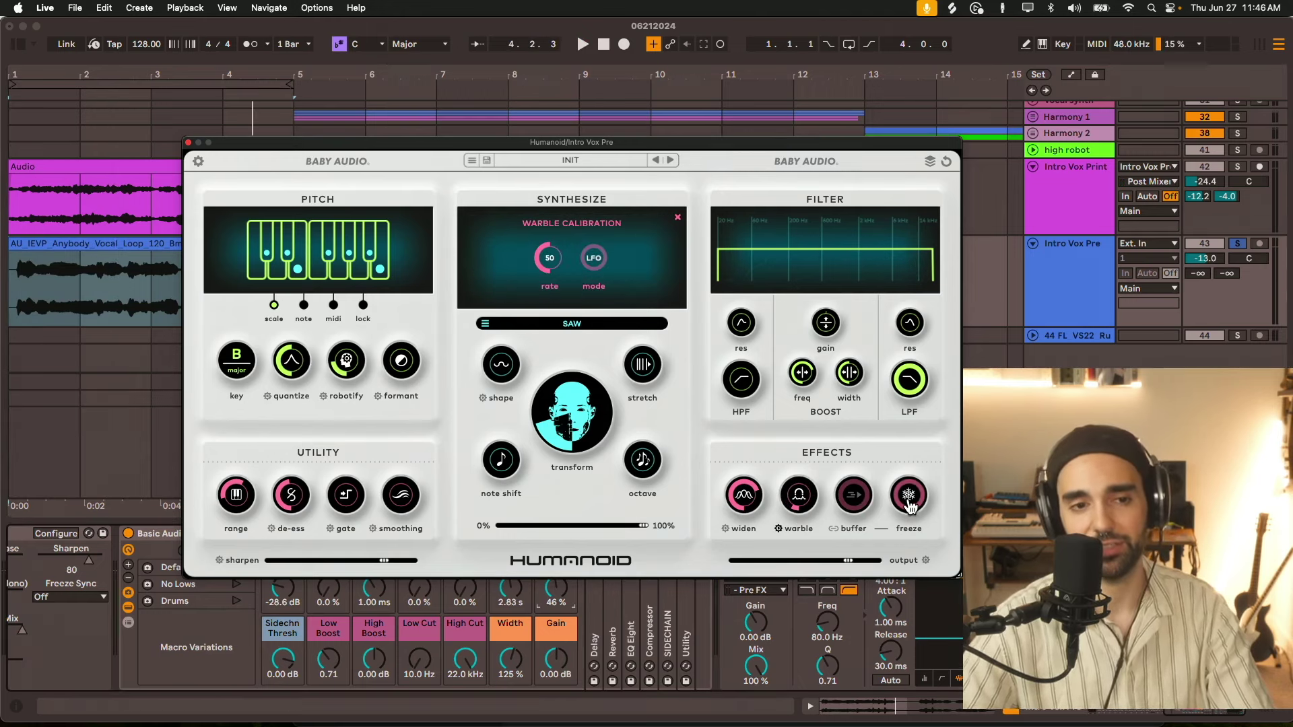
key(space)
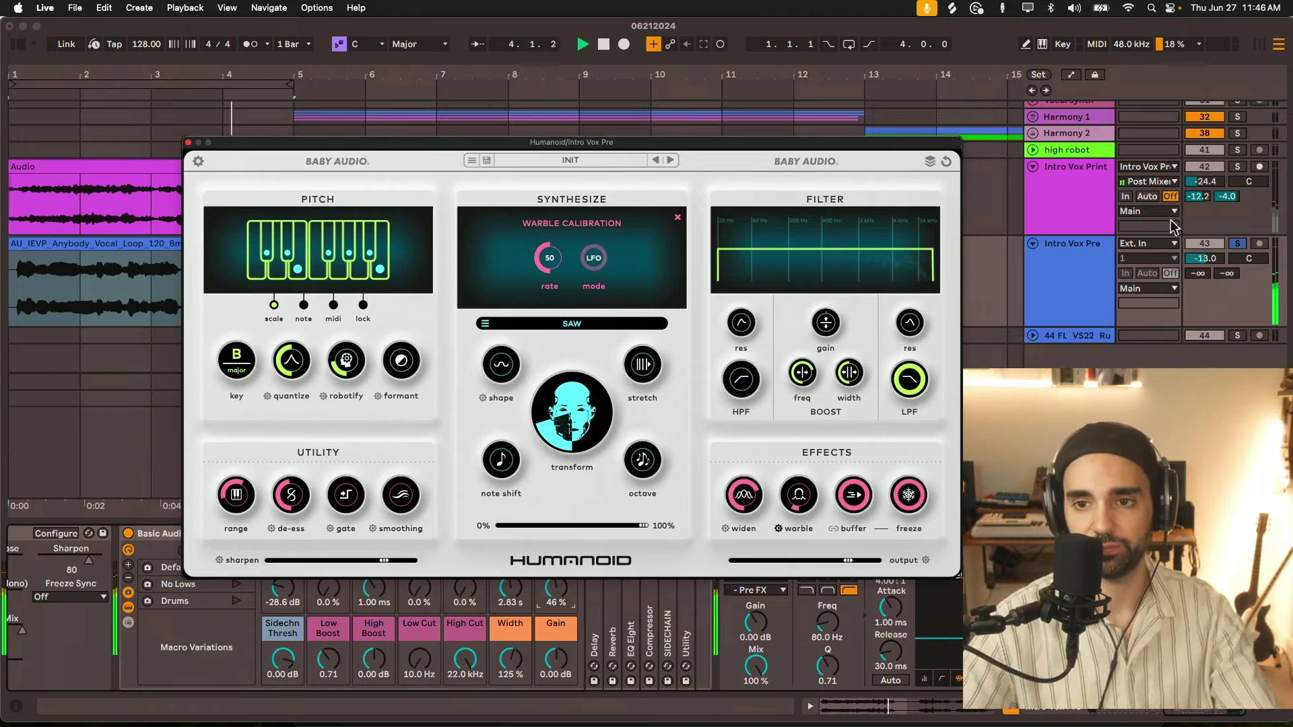
drag(1215, 263, 1216, 273)
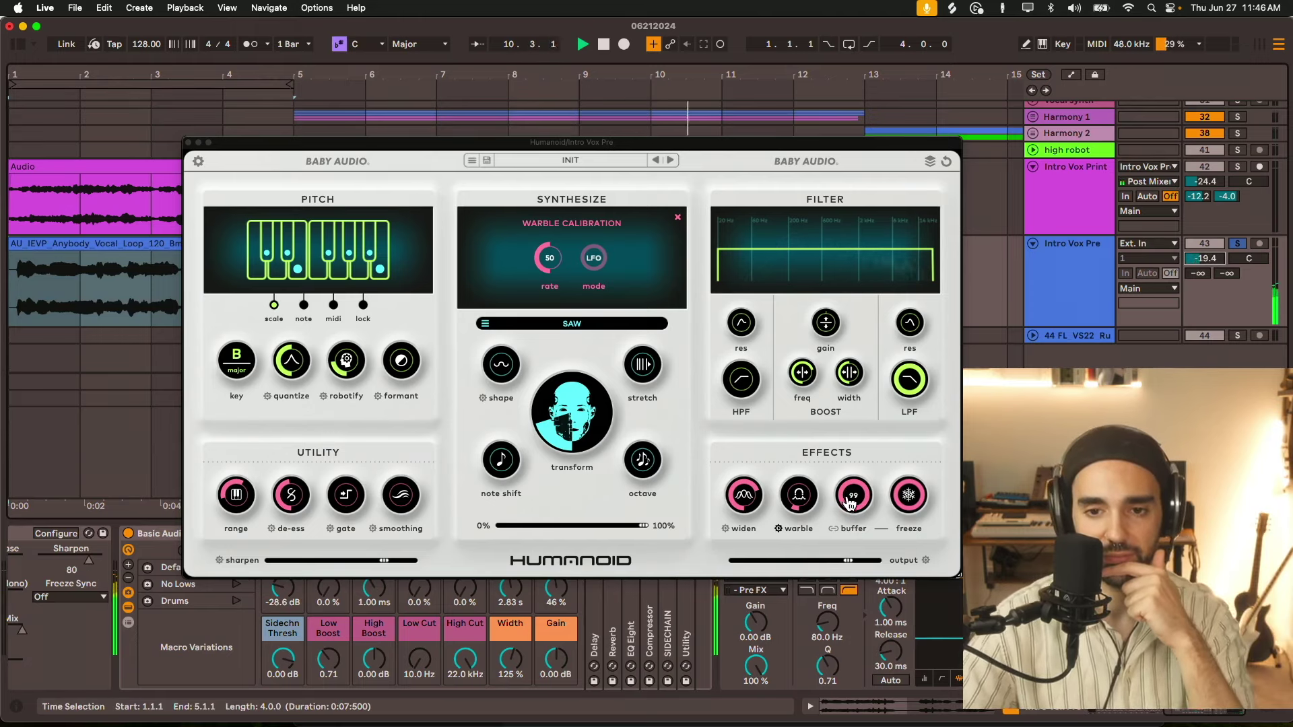
drag(851, 504, 852, 522)
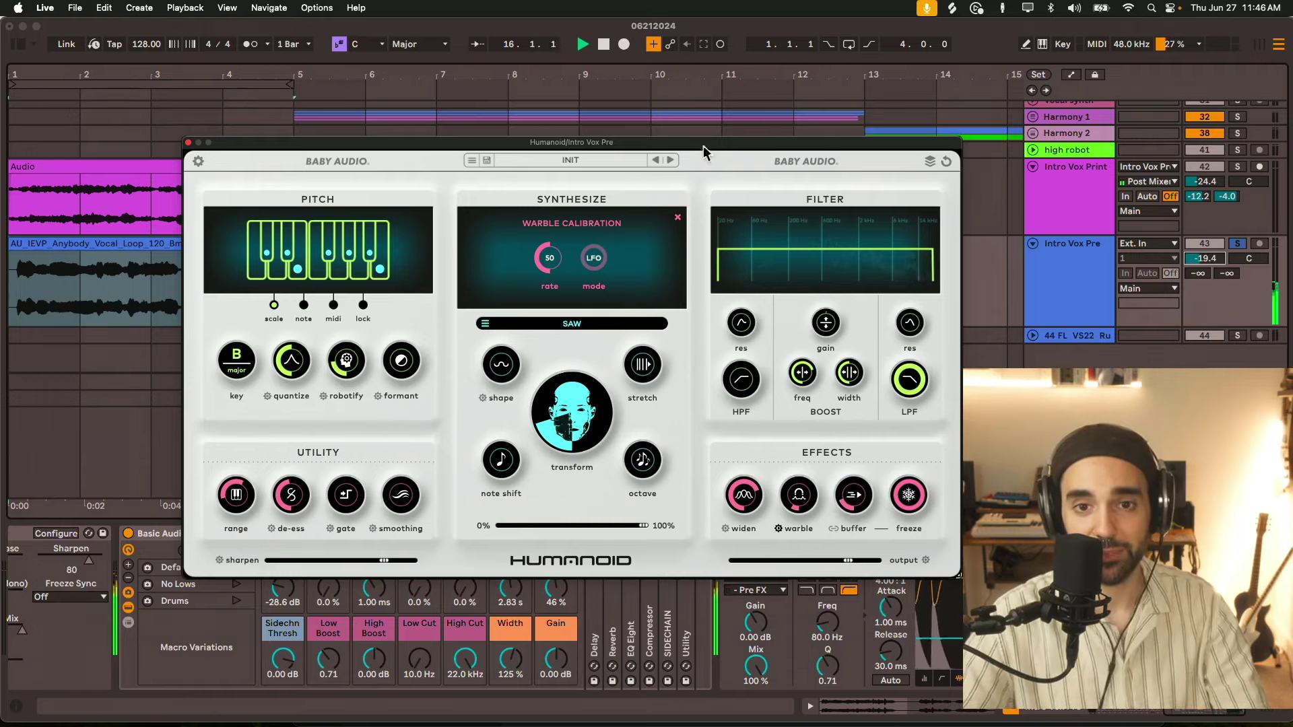
Lower Humanoid's buffer amount on Intro Vox Pre to 81 and stop playback
drag(702, 143, 656, 123)
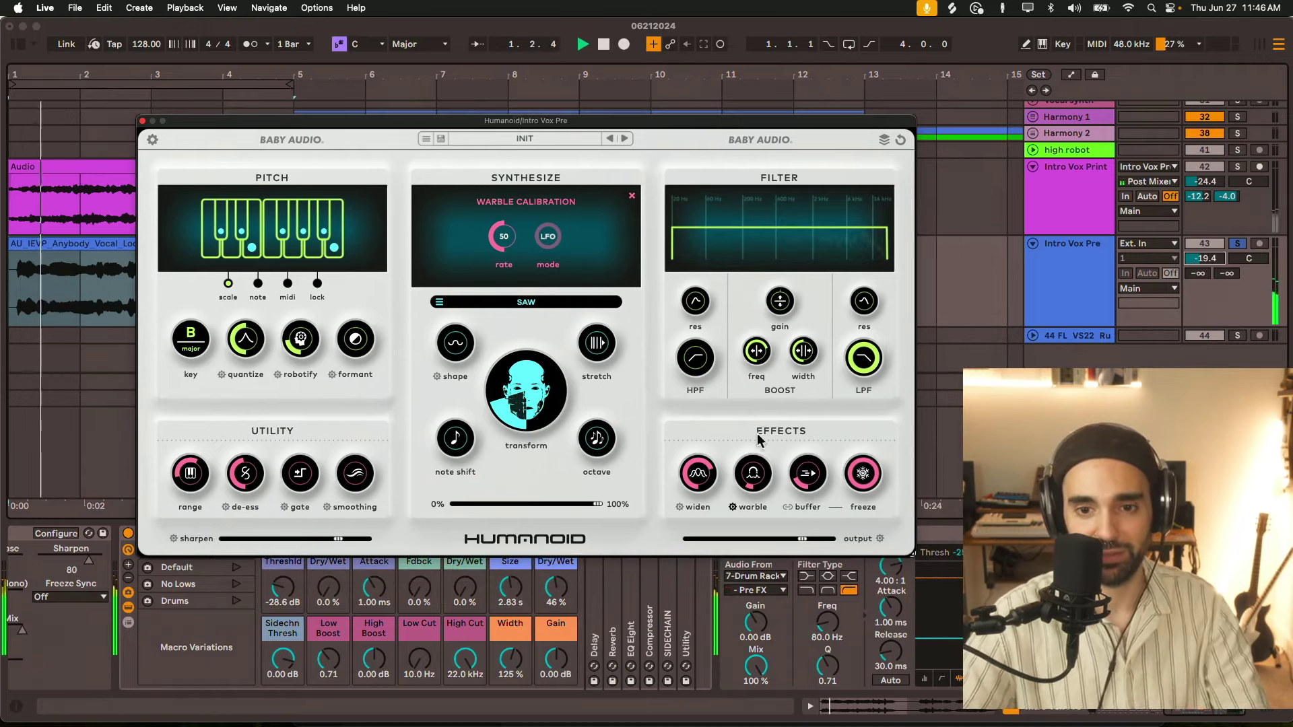
mouse_move(808, 433)
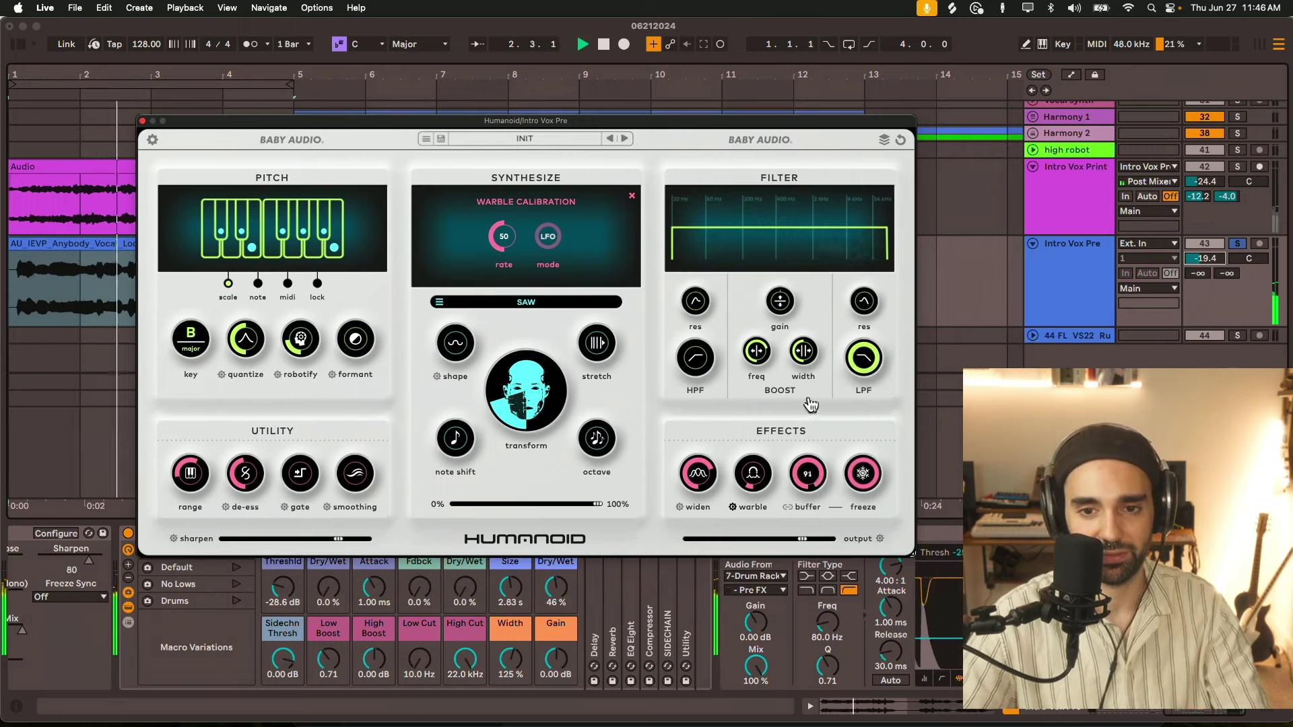
mouse_move(806, 466)
mouse_down()
mouse_move(813, 488)
mouse_move(829, 432)
mouse_move(818, 453)
mouse_up()
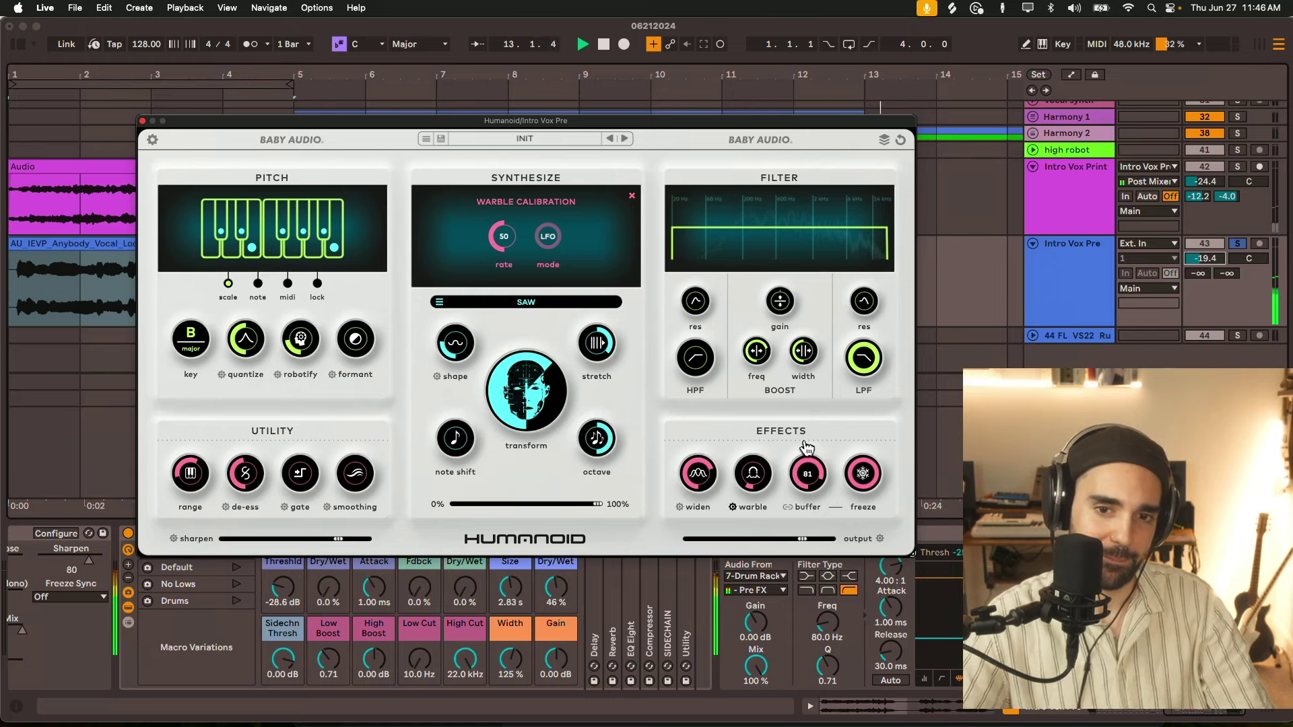
key(space)
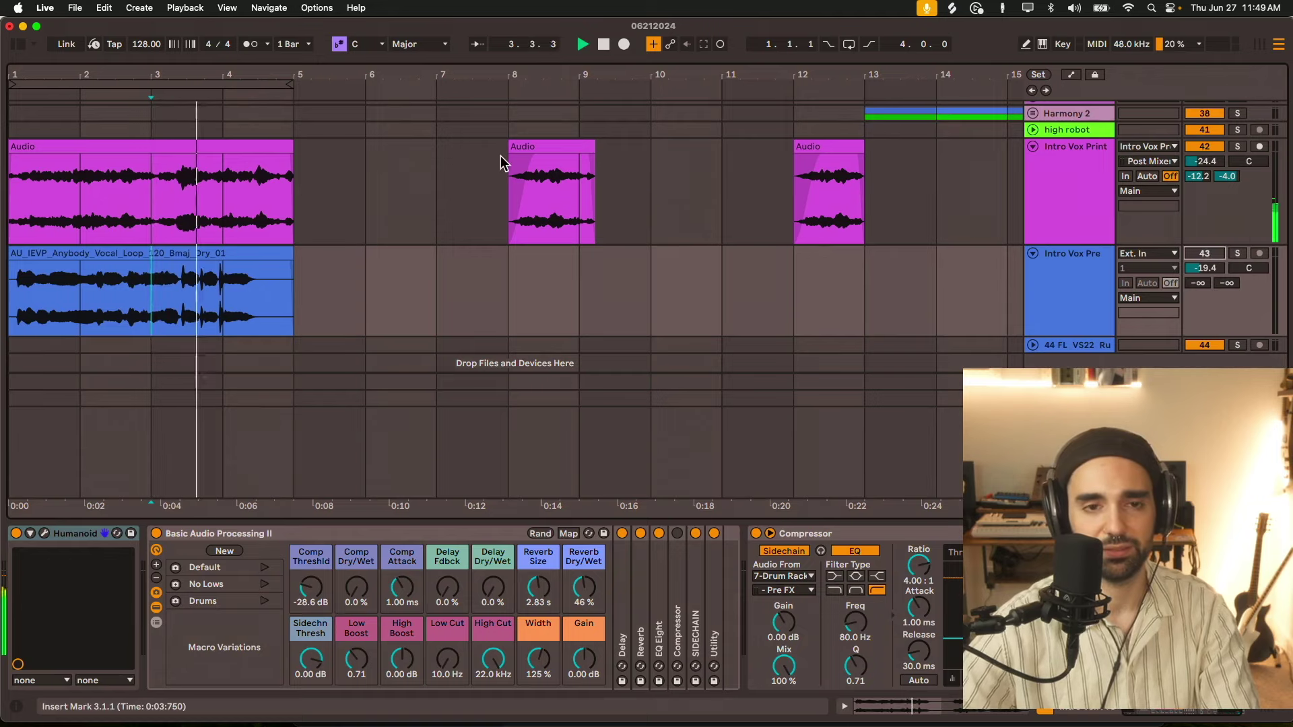
Solo the Intro Vox Print track and play it alone from the bar 3 marker
scroll(500, 163, up, 2)
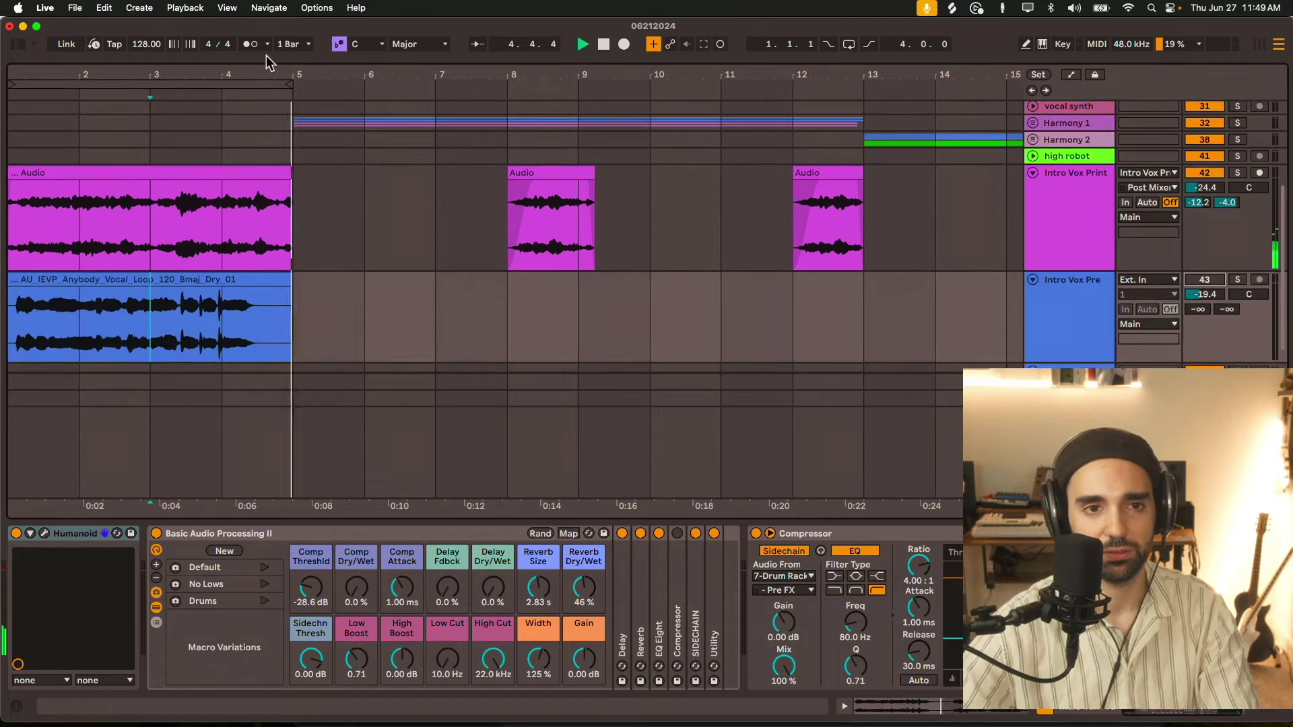
key(space)
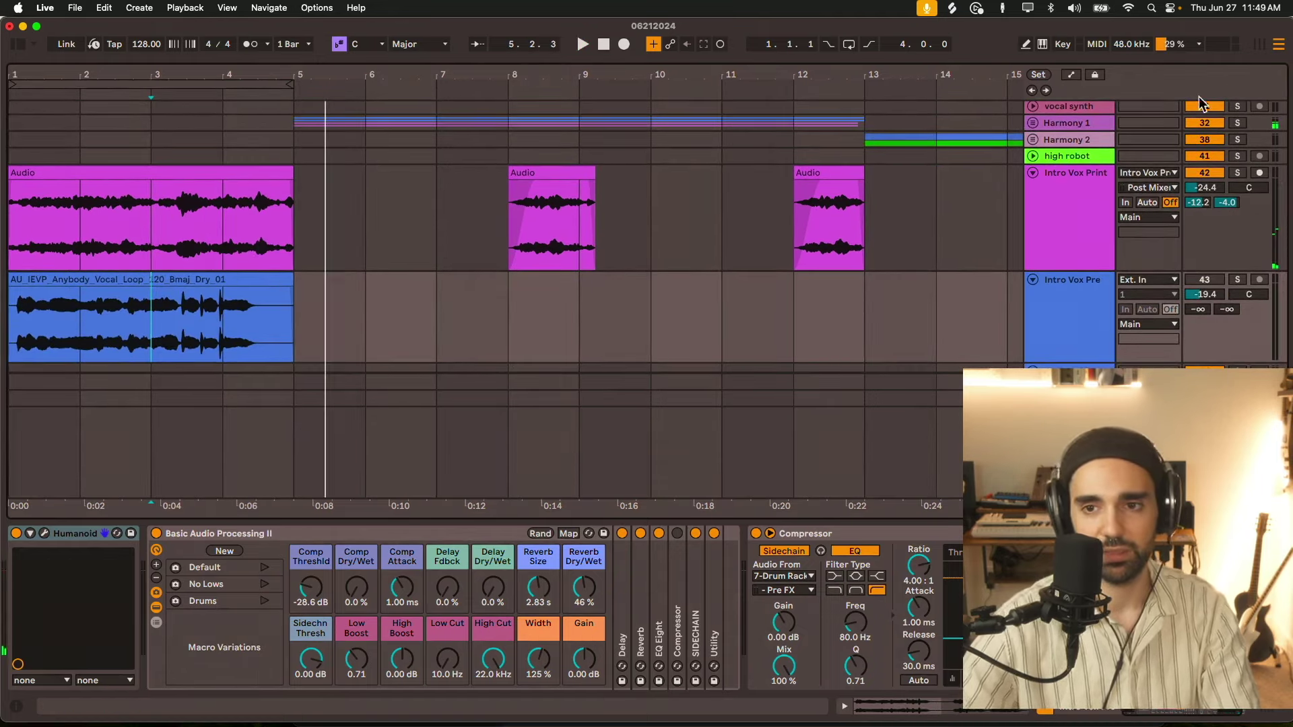
click(1237, 173)
key(space)
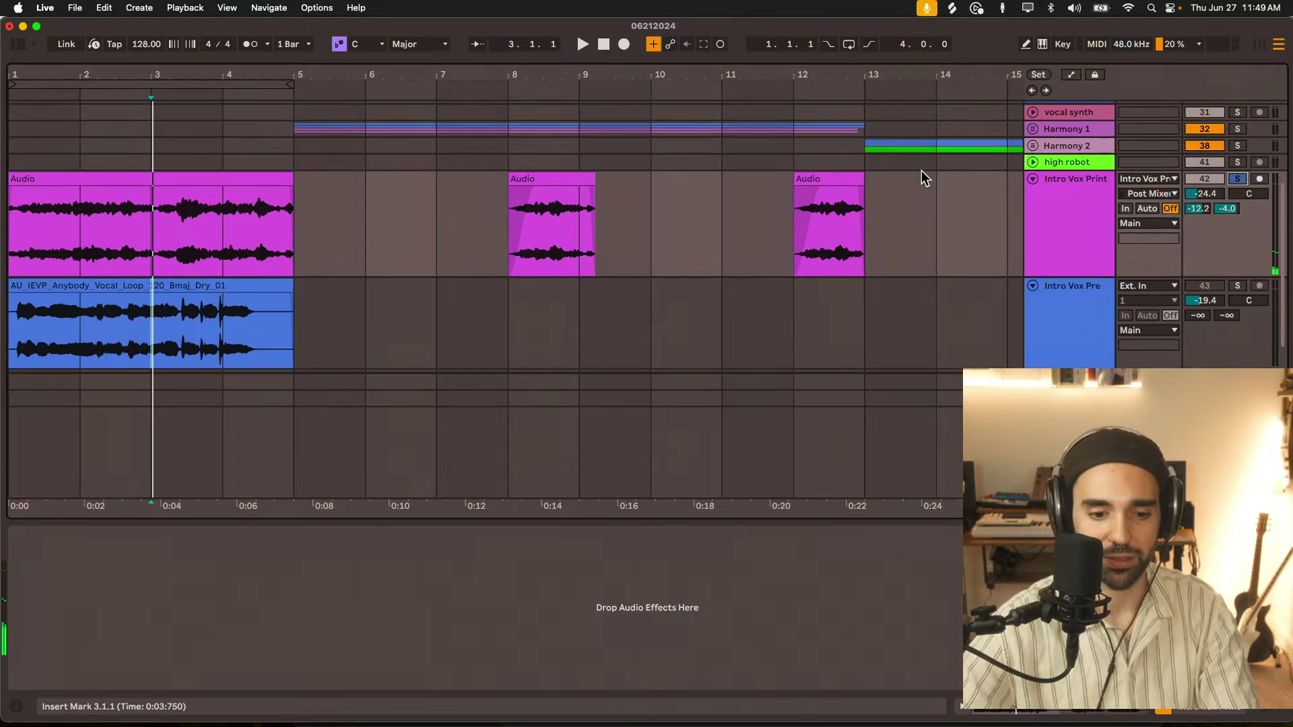